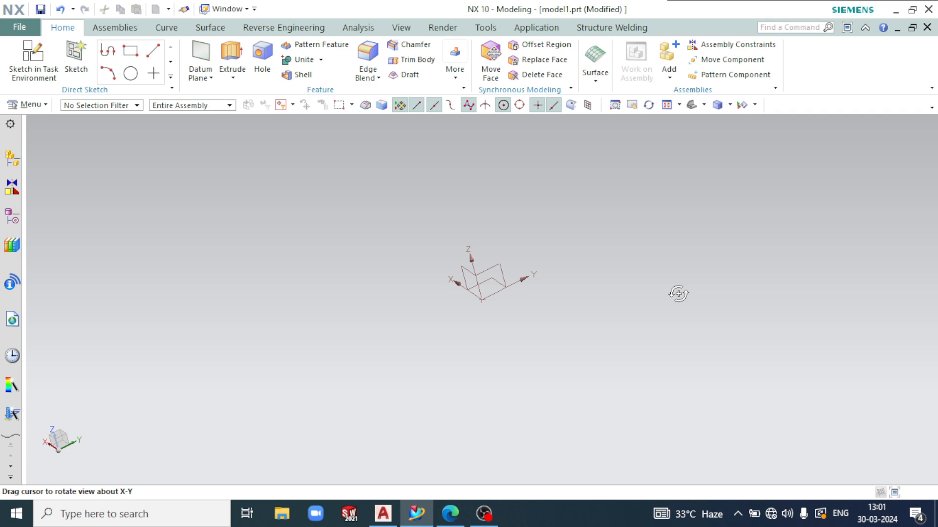
- Switch to the Sheet Metal application and return to Modeling
{"action": "middle_click_drag", "start_coordinate": [678, 294], "coordinate": [636, 241]}
{"action": "middle_click_drag", "start_coordinate": [540, 224], "coordinate": [600, 256]}
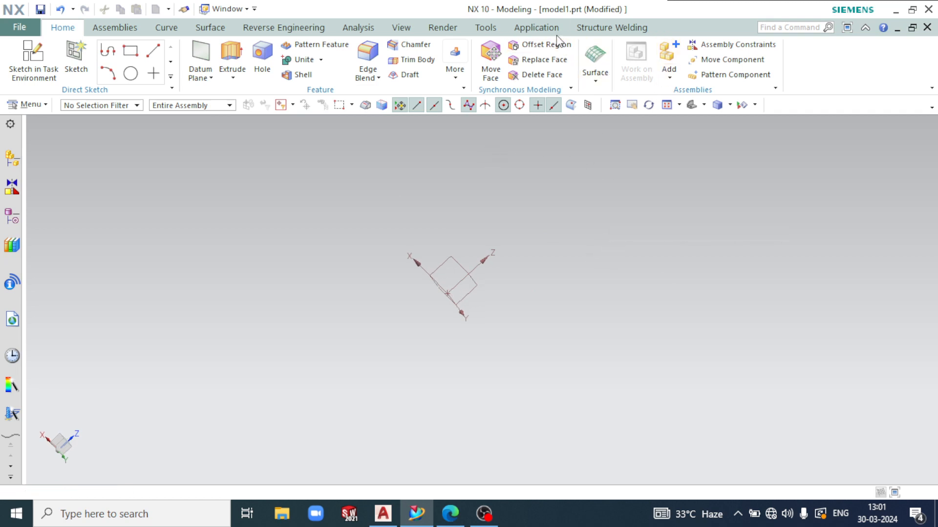
{"action": "left_click", "coordinate": [535, 29]}
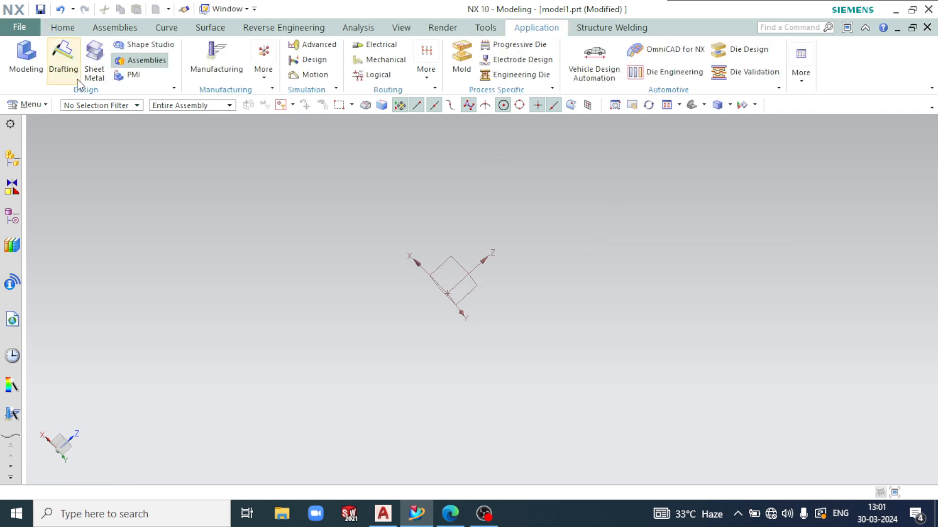
{"action": "left_click", "coordinate": [93, 67]}
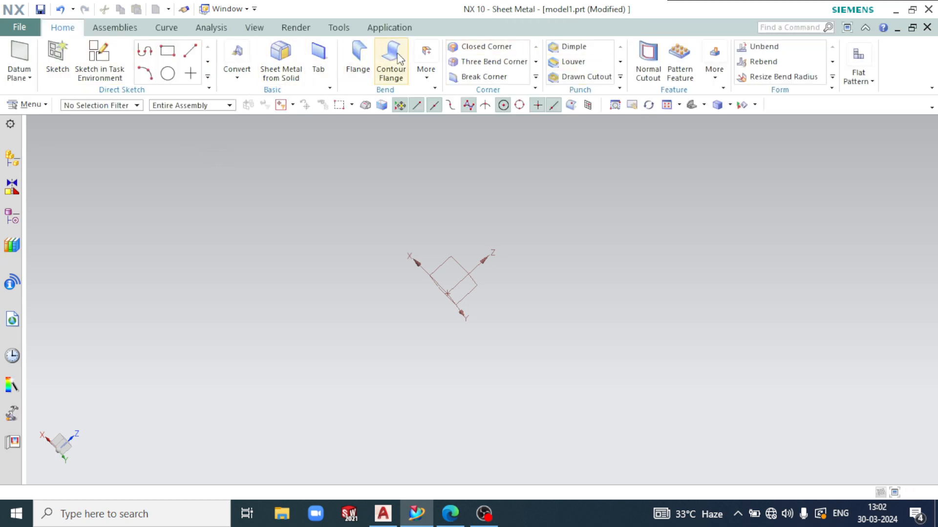
{"action": "left_click", "coordinate": [393, 30]}
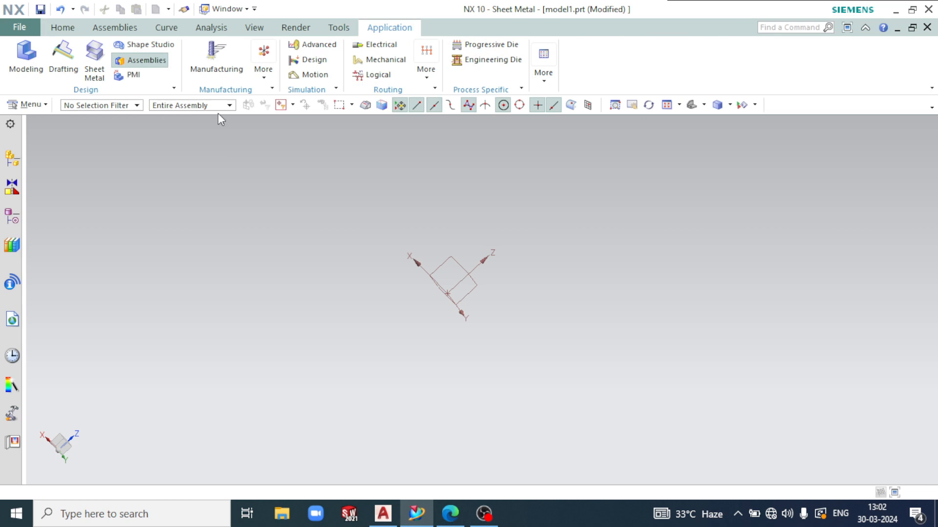
{"action": "left_click", "coordinate": [21, 77]}
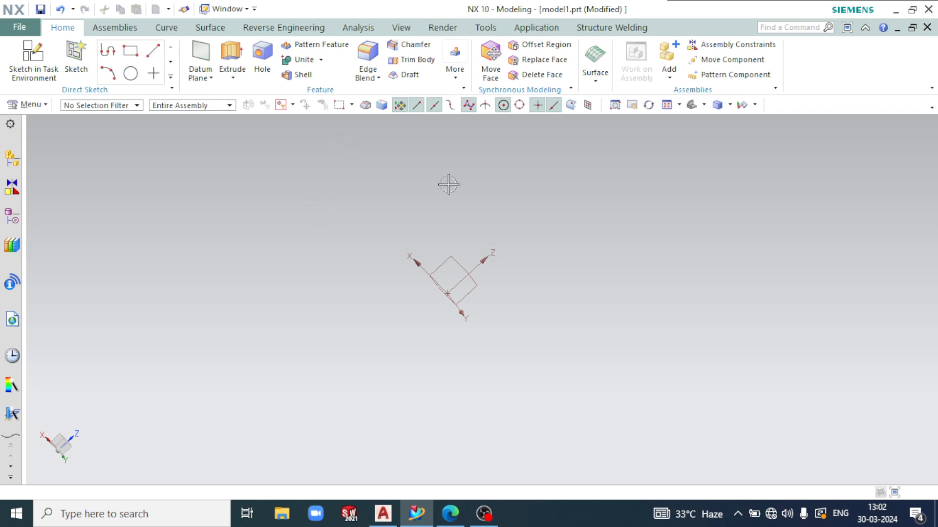
{"action": "left_click", "coordinate": [539, 28]}
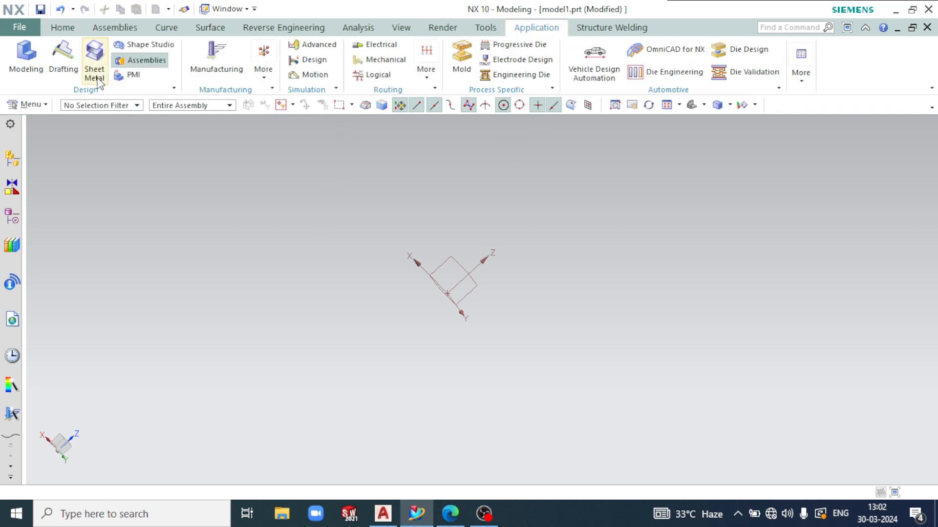
{"action": "left_click", "coordinate": [122, 65]}
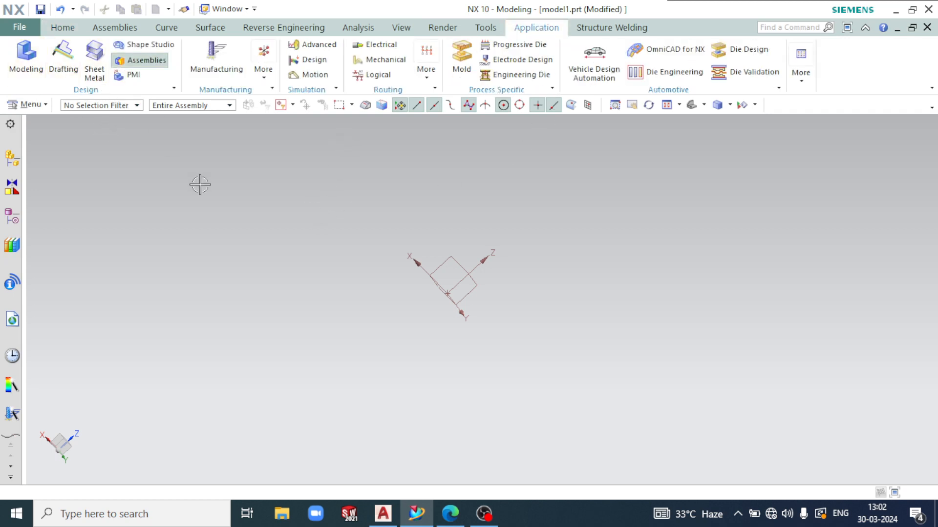
{"action": "left_click", "coordinate": [73, 28]}
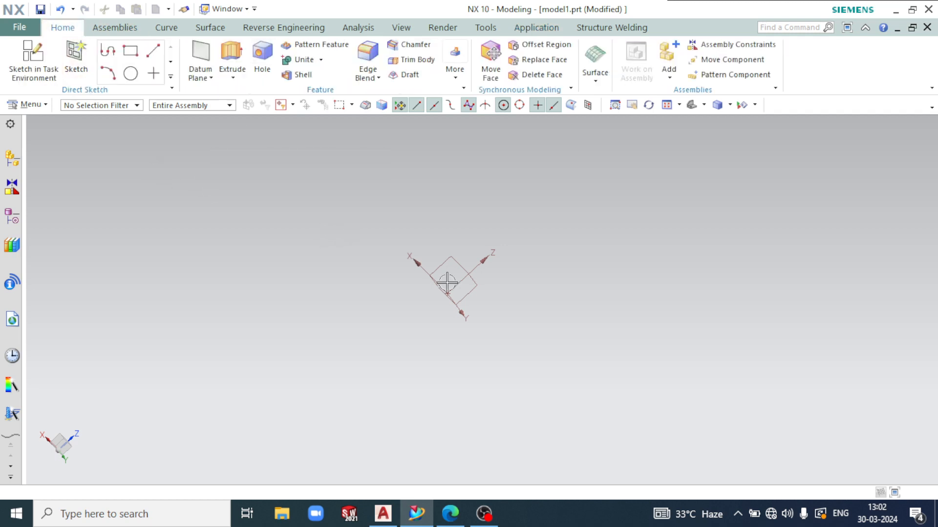
{"action": "middle_click_drag", "start_coordinate": [557, 311], "coordinate": [595, 299]}
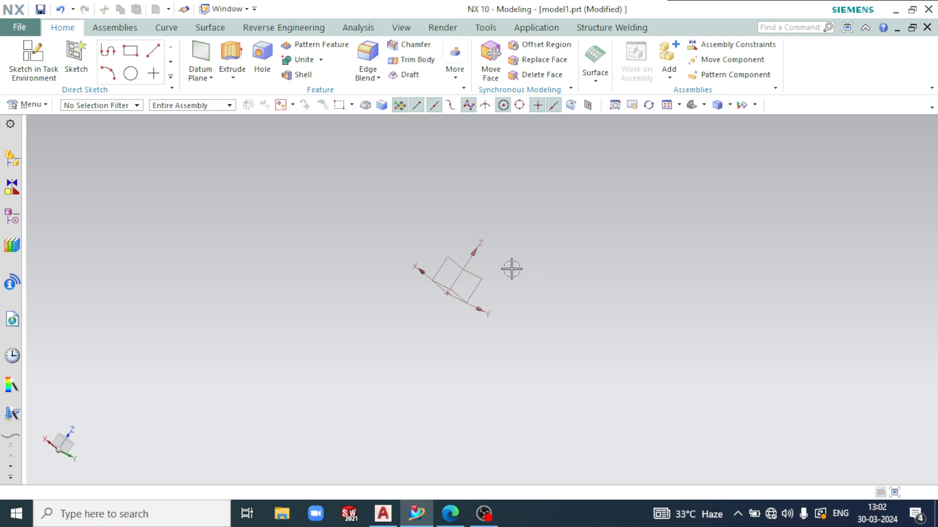
- Switch to Microsoft Edge and browse back through the practice drawings to examine the Exercise-04 stepped cylinder and its dimensions
{"action": "left_click", "coordinate": [450, 513]}
{"action": "scroll", "coordinate": [565, 222], "scroll_direction": "up", "scroll_amount": 10}
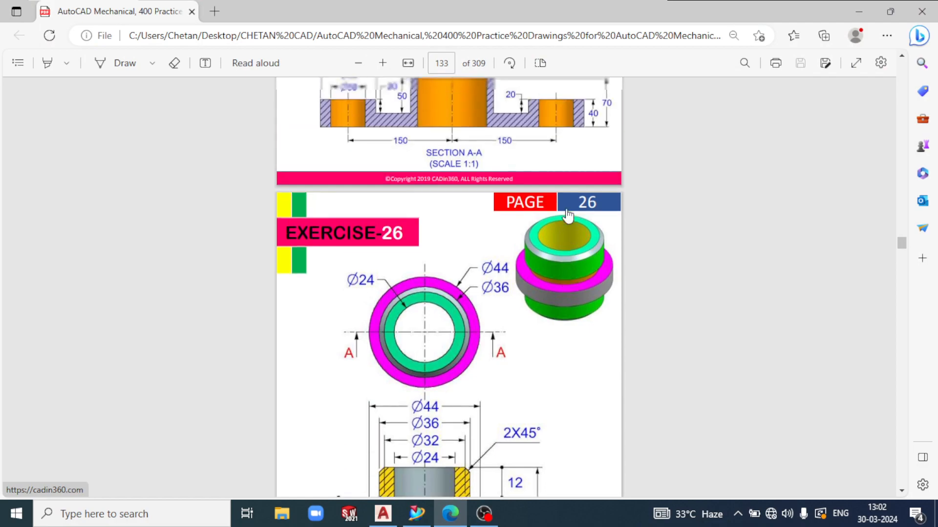
{"action": "scroll", "coordinate": [566, 224], "scroll_direction": "up", "scroll_amount": 20}
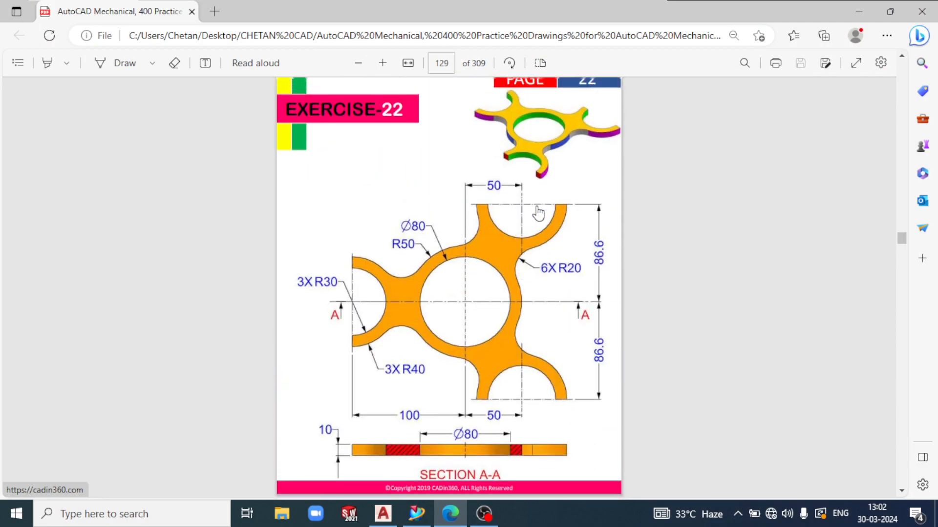
{"action": "scroll", "coordinate": [538, 213], "scroll_direction": "up", "scroll_amount": 20}
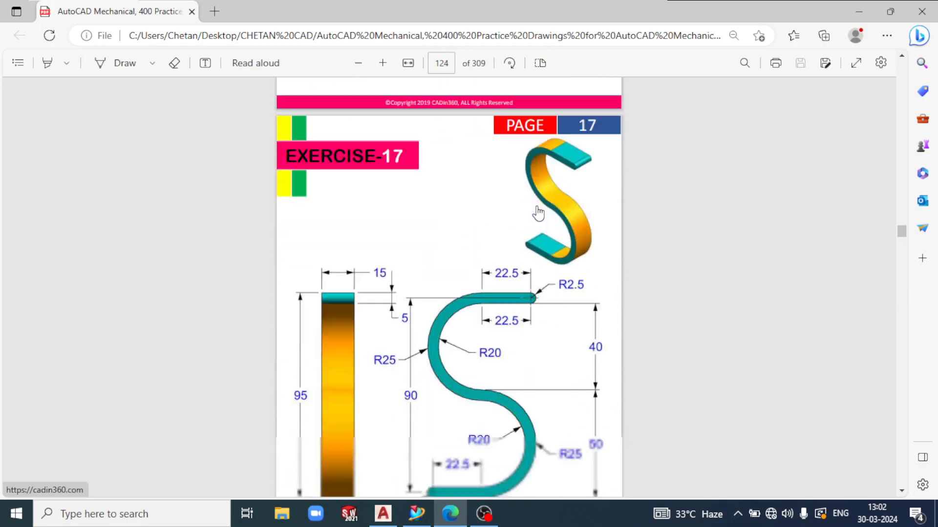
{"action": "scroll", "coordinate": [538, 213], "scroll_direction": "down", "scroll_amount": 1}
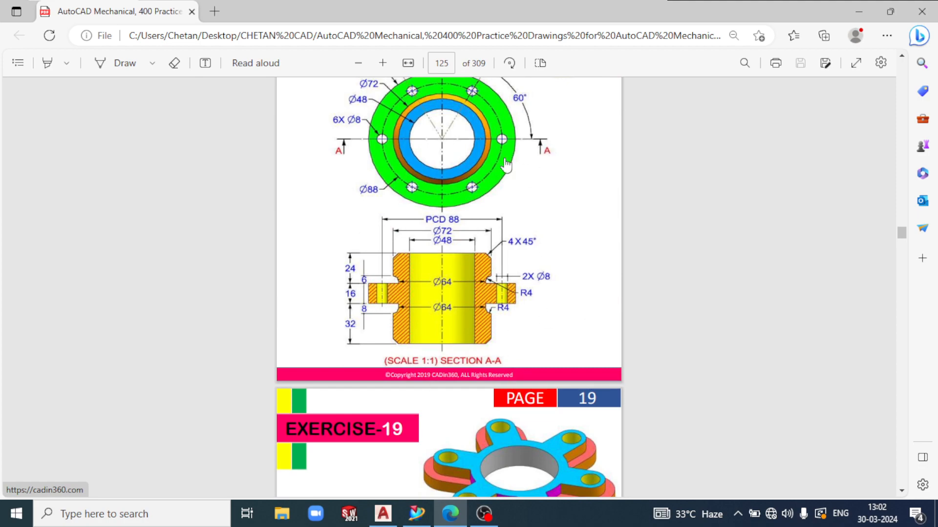
{"action": "scroll", "coordinate": [506, 165], "scroll_direction": "up", "scroll_amount": 20}
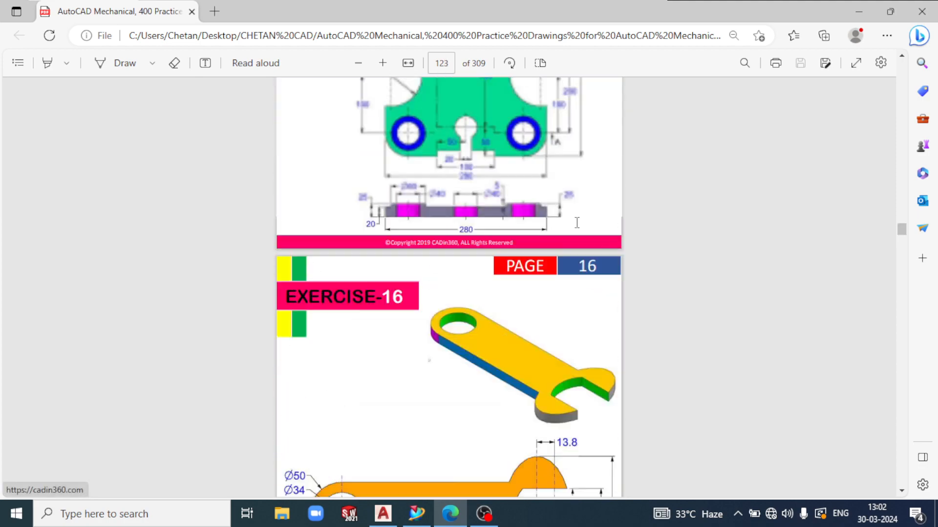
{"action": "scroll", "coordinate": [577, 223], "scroll_direction": "up", "scroll_amount": 20}
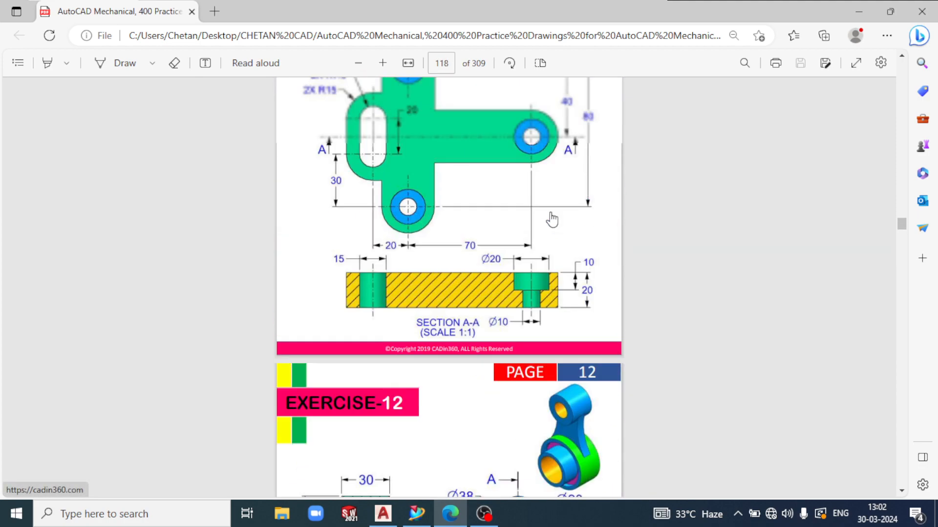
{"action": "scroll", "coordinate": [551, 220], "scroll_direction": "up", "scroll_amount": 20}
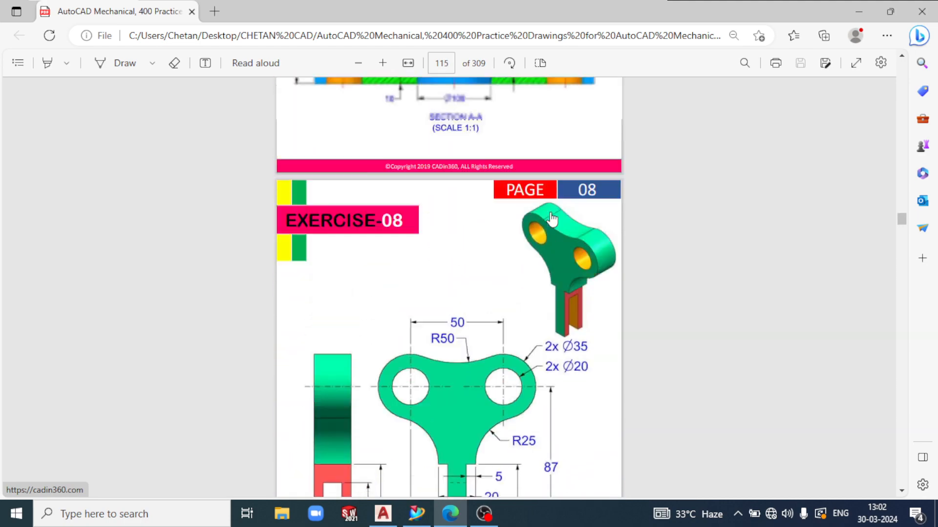
{"action": "scroll", "coordinate": [551, 220], "scroll_direction": "up", "scroll_amount": 20}
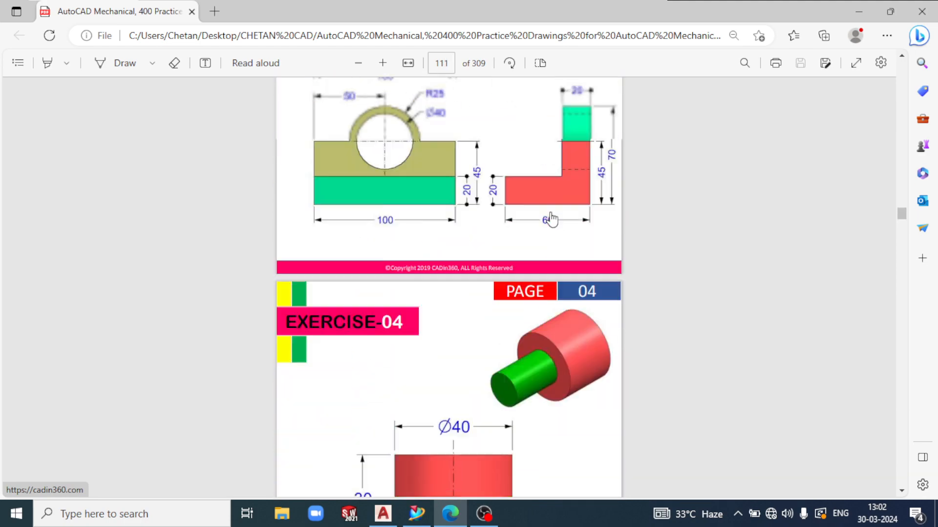
{"action": "scroll", "coordinate": [551, 219], "scroll_direction": "down", "scroll_amount": 4}
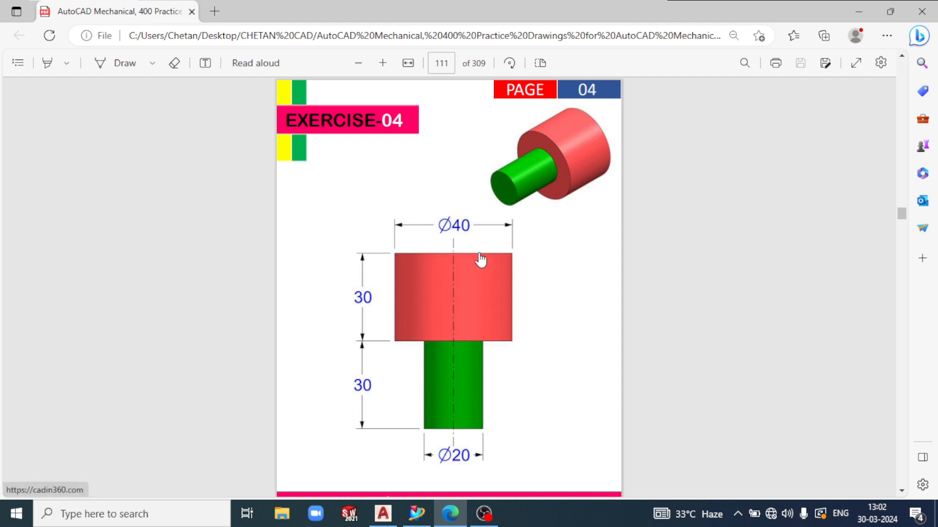
- Return to NX and create a task-environment sketch on the default inferred plane
{"action": "left_click", "coordinate": [417, 512]}
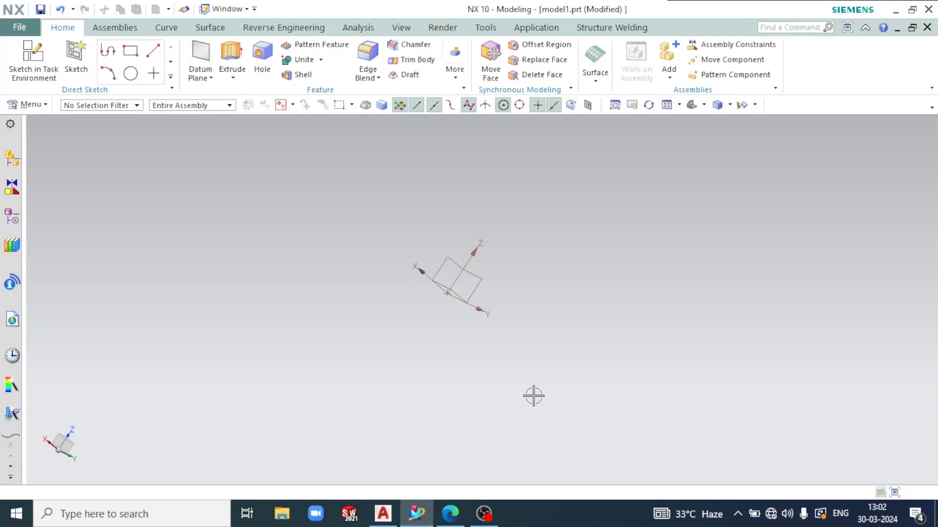
{"action": "left_click", "coordinate": [34, 57]}
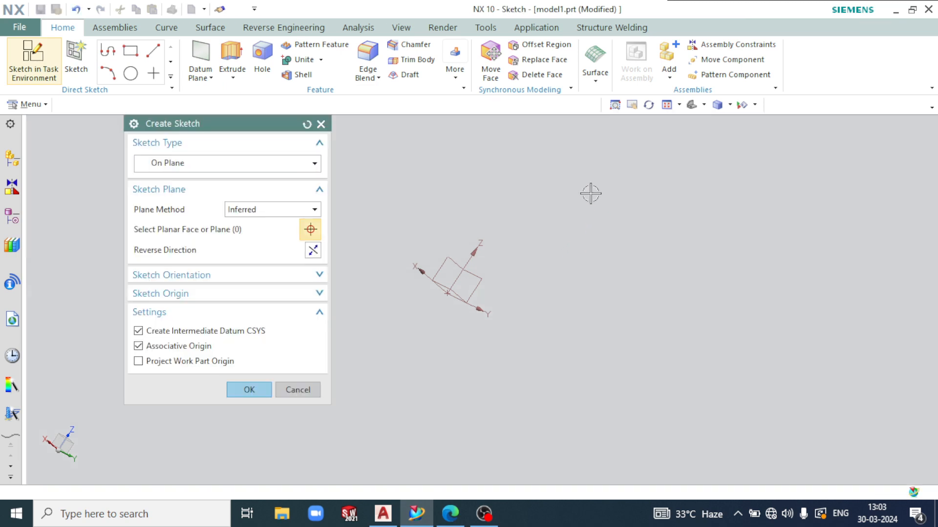
{"action": "middle_click", "coordinate": [590, 193]}
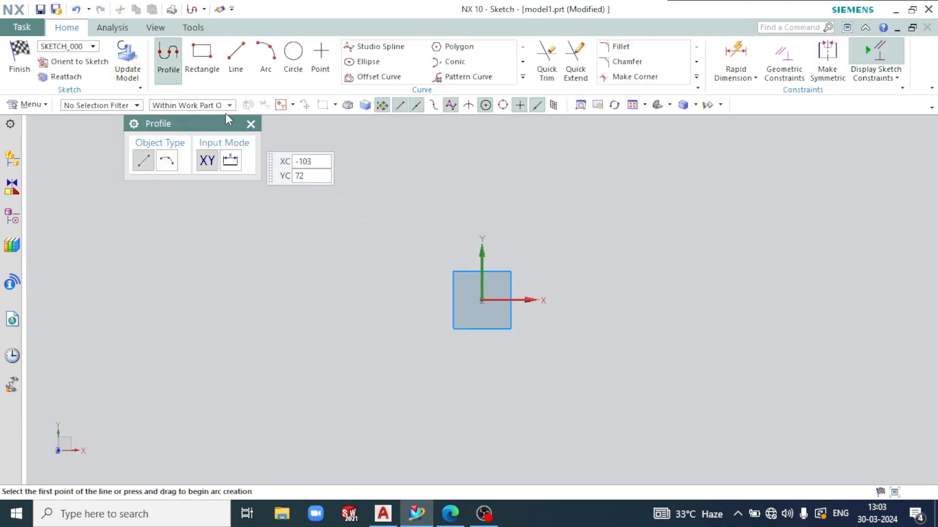
- Sketch a closed stepped half-profile from the origin with the Profile tool, its wider upper part about 23 mm wide and 37.5 mm high
{"action": "left_click", "coordinate": [481, 300]}
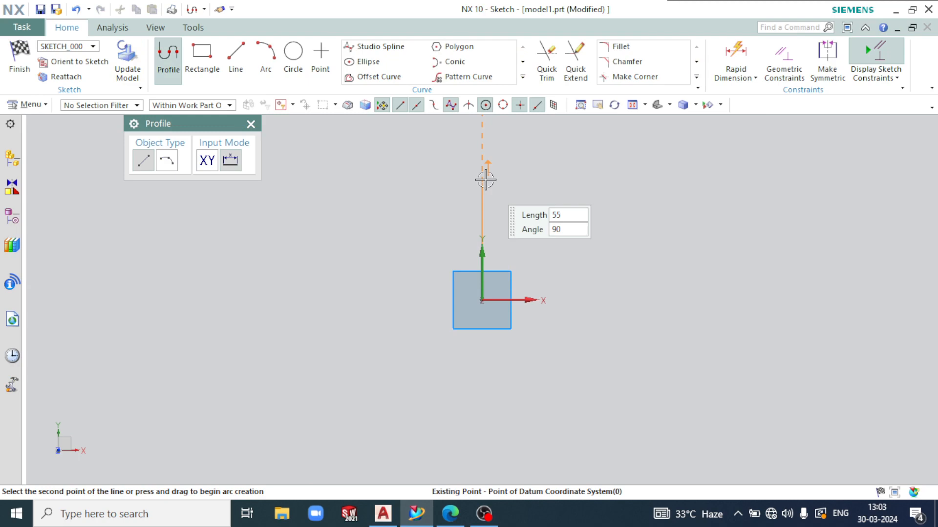
{"action": "left_click", "coordinate": [482, 140]}
{"action": "left_click", "coordinate": [531, 141]}
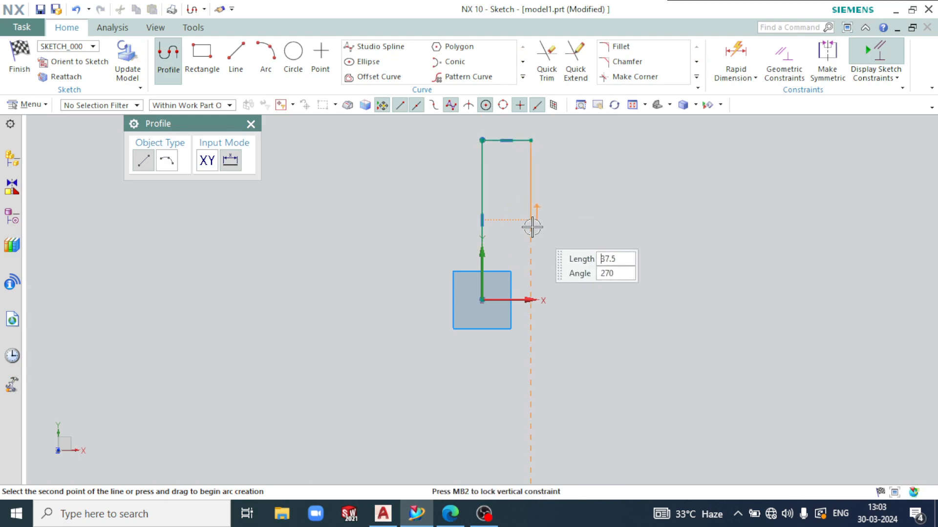
{"action": "left_click", "coordinate": [531, 219]}
{"action": "left_click", "coordinate": [507, 220]}
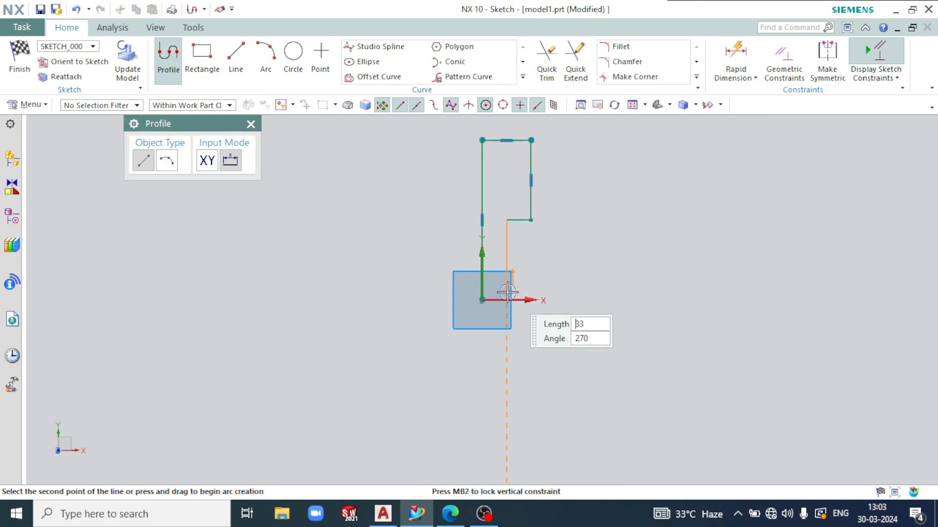
{"action": "scroll", "coordinate": [502, 299], "scroll_direction": "up", "scroll_amount": 4}
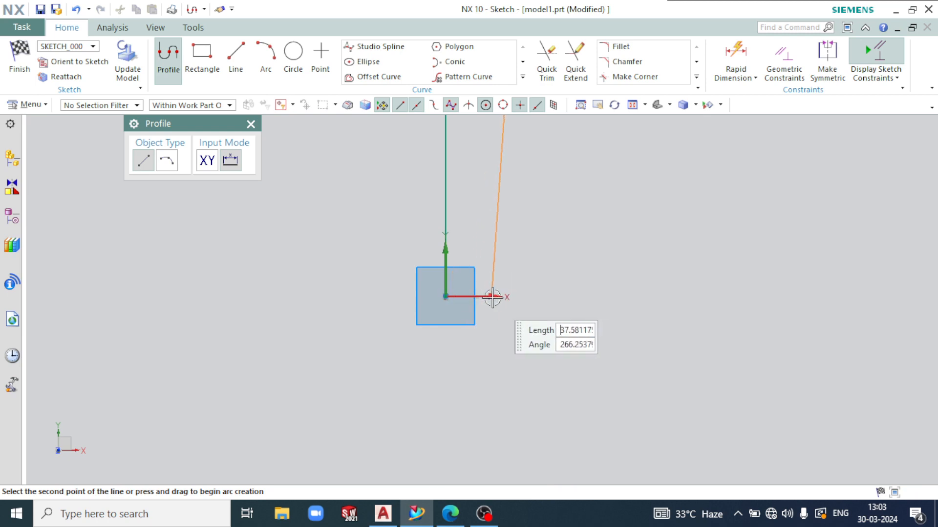
{"action": "left_click", "coordinate": [506, 296]}
{"action": "left_click", "coordinate": [445, 296]}
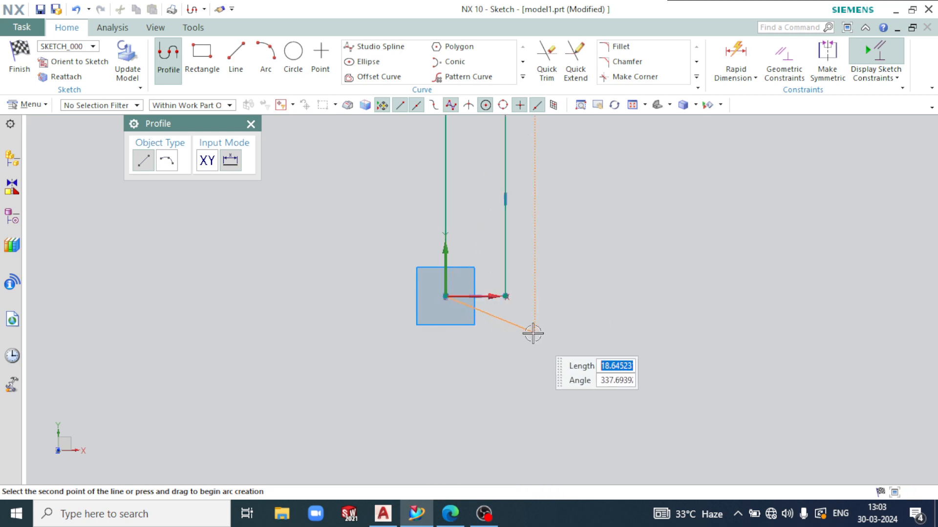
{"action": "key", "text": "Escape"}
{"action": "key", "text": "Escape"}
{"action": "scroll", "coordinate": [508, 363], "scroll_direction": "down", "scroll_amount": 3}
{"action": "scroll", "coordinate": [563, 248], "scroll_direction": "down", "scroll_amount": 1}
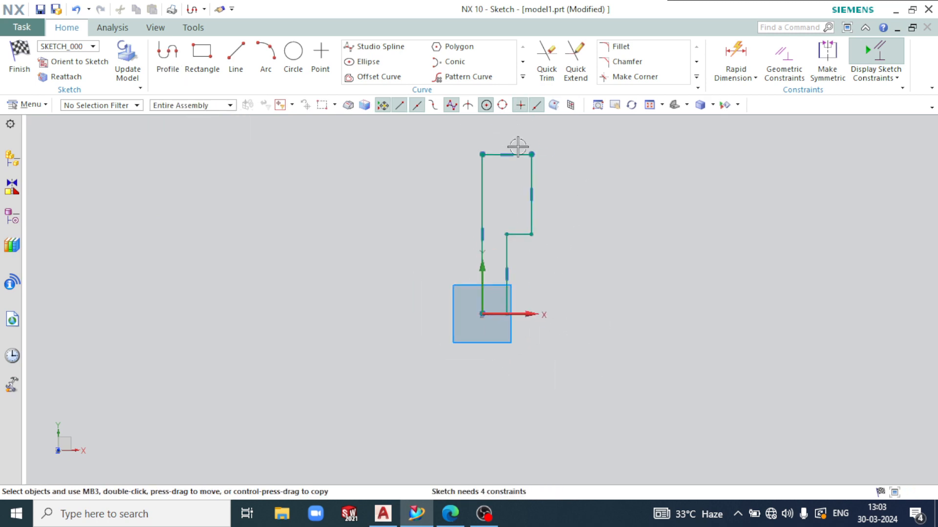
- Check the Exercise-04 drawing in Edge, return to NX and dimension the profile's top edge to 20 mm with Rapid Dimension
{"action": "left_click", "coordinate": [463, 513]}
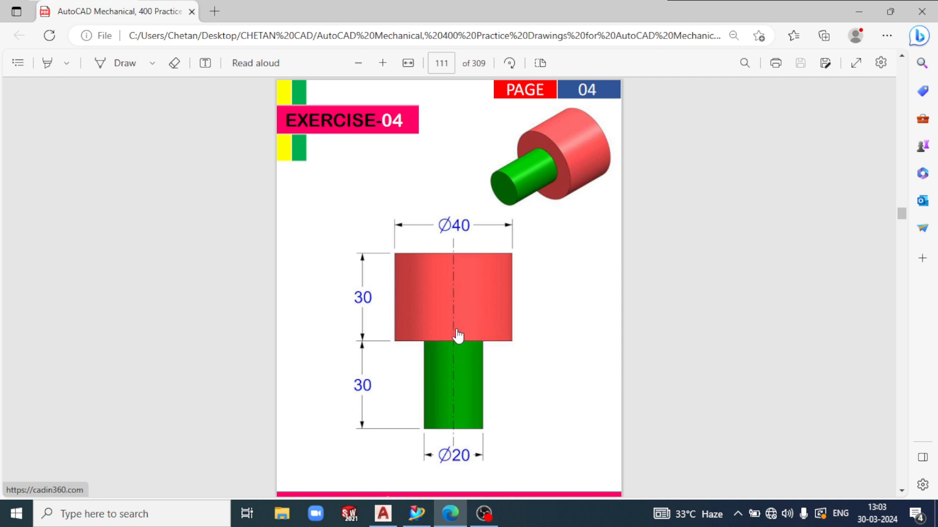
{"action": "left_click", "coordinate": [451, 513]}
{"action": "scroll", "coordinate": [450, 368], "scroll_direction": "down", "scroll_amount": 3}
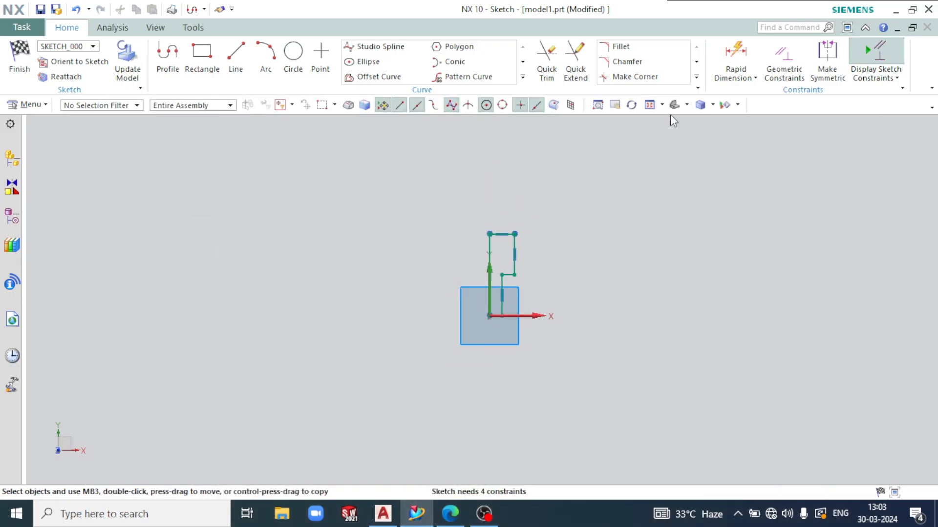
{"action": "left_click", "coordinate": [736, 58]}
{"action": "scroll", "coordinate": [506, 245], "scroll_direction": "up", "scroll_amount": 3}
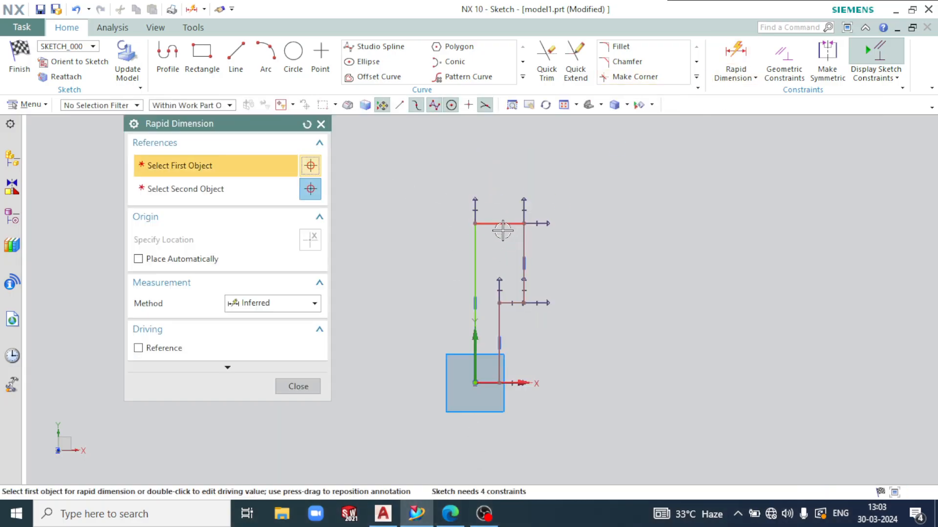
{"action": "left_click", "coordinate": [502, 224]}
{"action": "left_click", "coordinate": [500, 181]}
{"action": "left_click", "coordinate": [551, 185]}
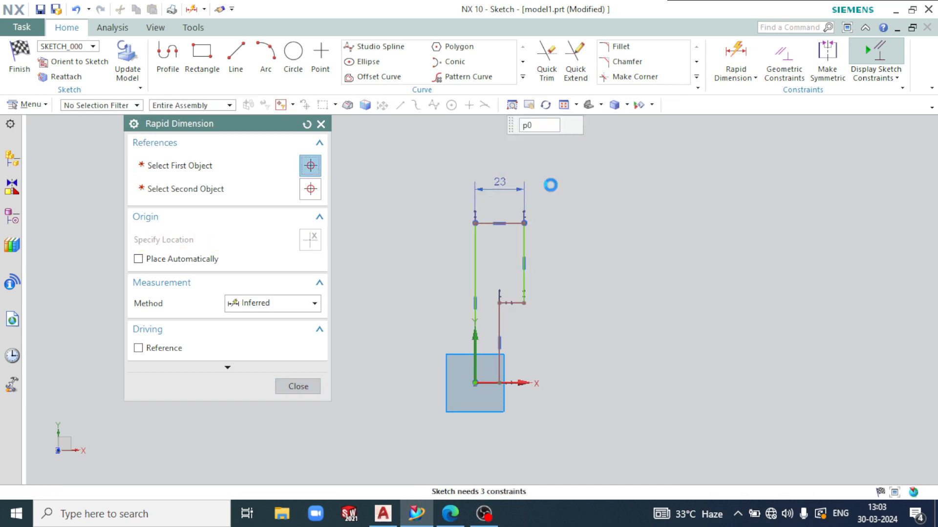
{"action": "type", "text": "20"}
{"action": "key", "text": "Return"}
- Dimension the width of the profile's lower narrow section from the origin to 10 mm
{"action": "left_click", "coordinate": [501, 353]}
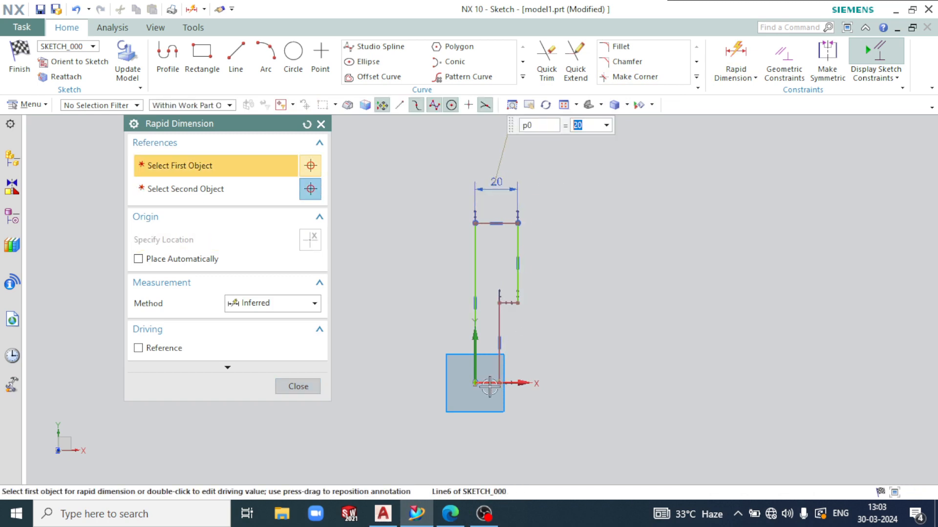
{"action": "left_click", "coordinate": [475, 383]}
{"action": "left_click", "coordinate": [486, 420]}
{"action": "type", "text": "1"}
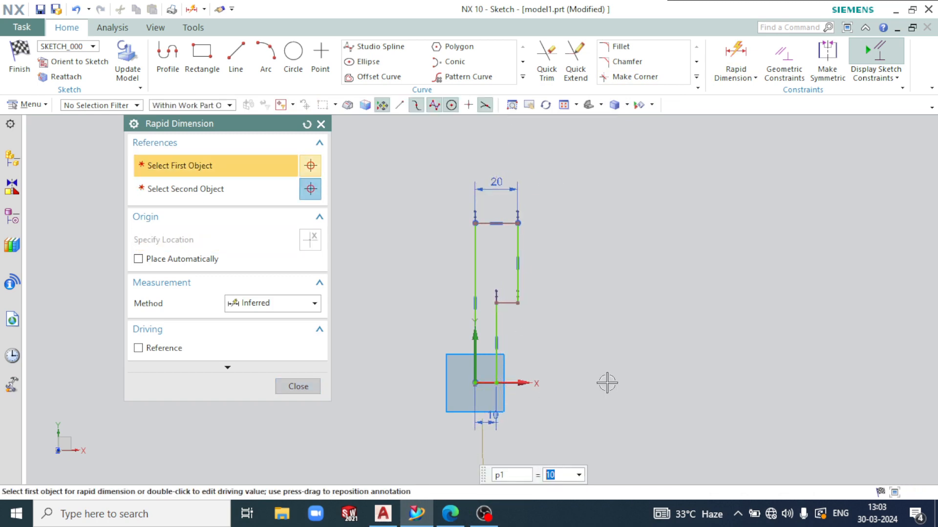
{"action": "type", "text": "0"}
{"action": "key", "text": "Return"}
- Dimension the outer vertical edge of the profile's wider upper section to 20 mm
{"action": "left_click", "coordinate": [499, 274]}
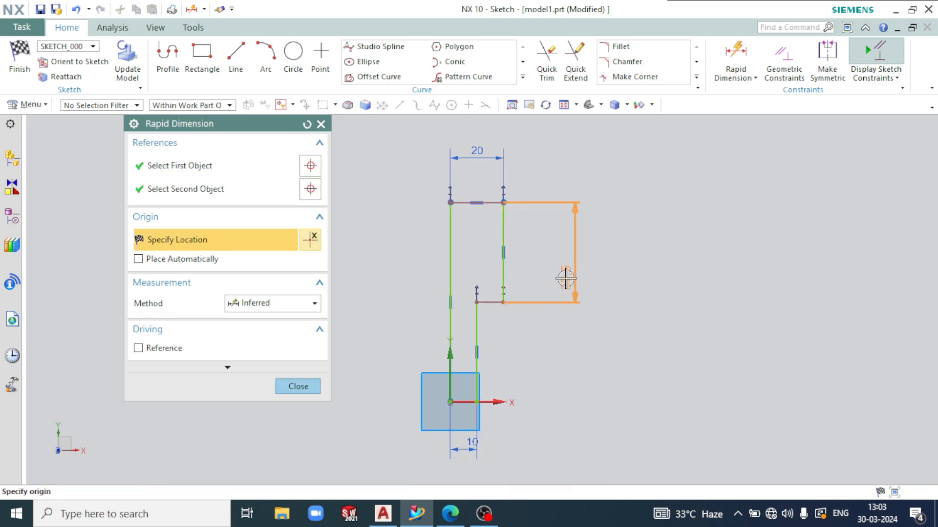
{"action": "left_click", "coordinate": [590, 266]}
{"action": "type", "text": "20"}
{"action": "key", "text": "Return"}
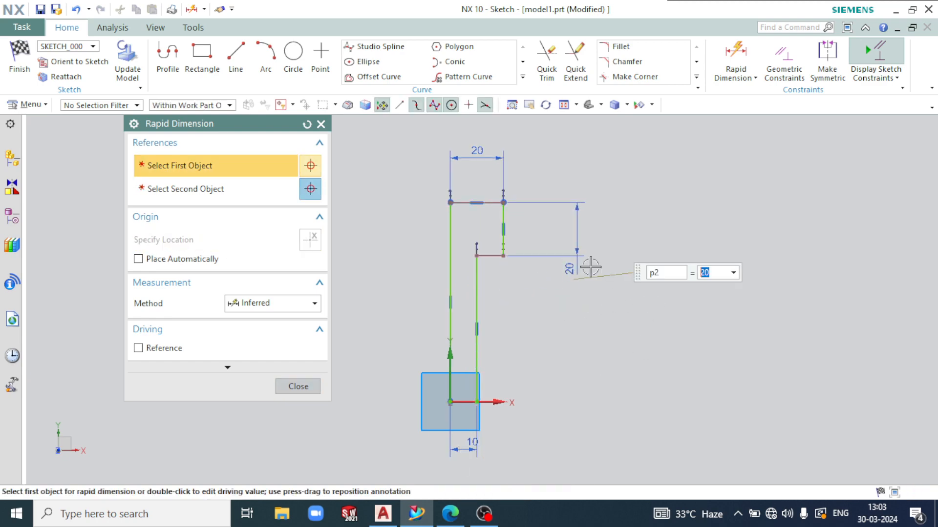
- Recheck the Exercise-04 drawing in Edge, return to NX and dimension the outer vertical edge of the lower narrow section to 30 mm
{"action": "left_click", "coordinate": [450, 514]}
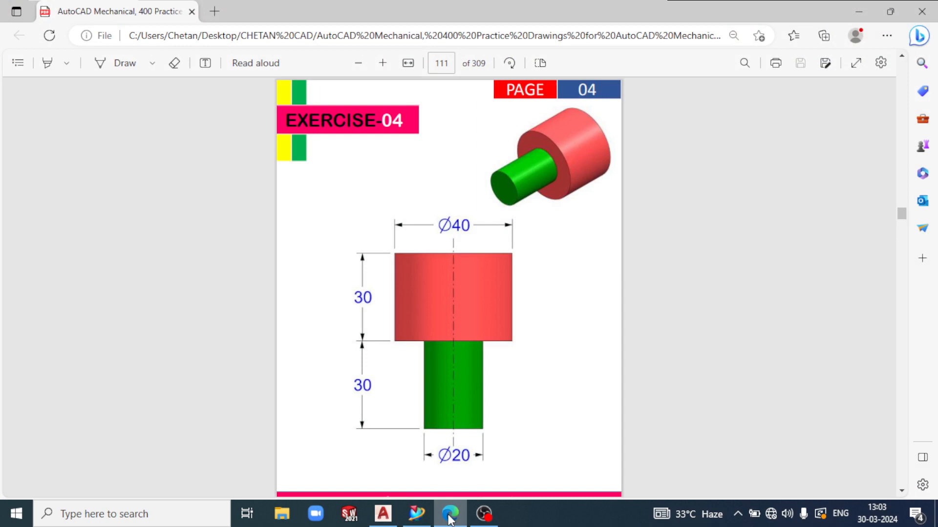
{"action": "left_click", "coordinate": [449, 515]}
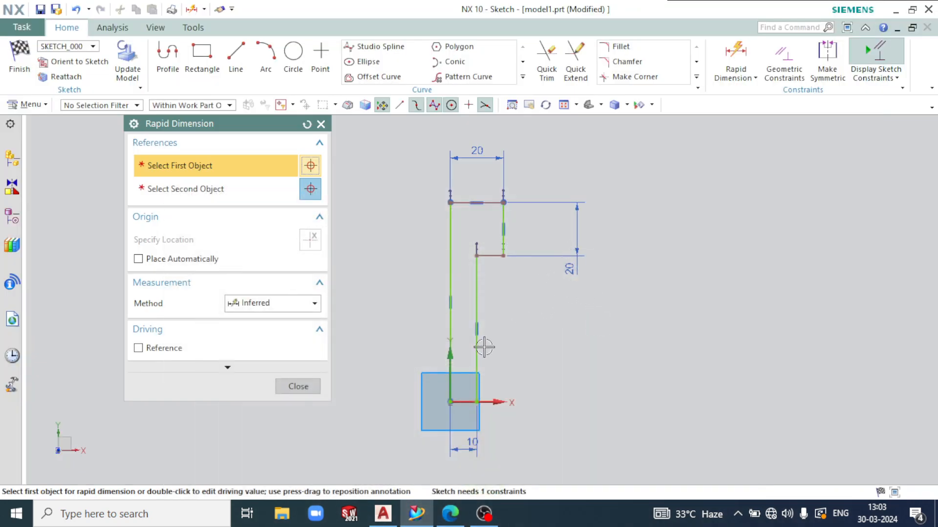
{"action": "left_click", "coordinate": [504, 348]}
{"action": "type", "text": "30"}
{"action": "key", "text": "Return"}
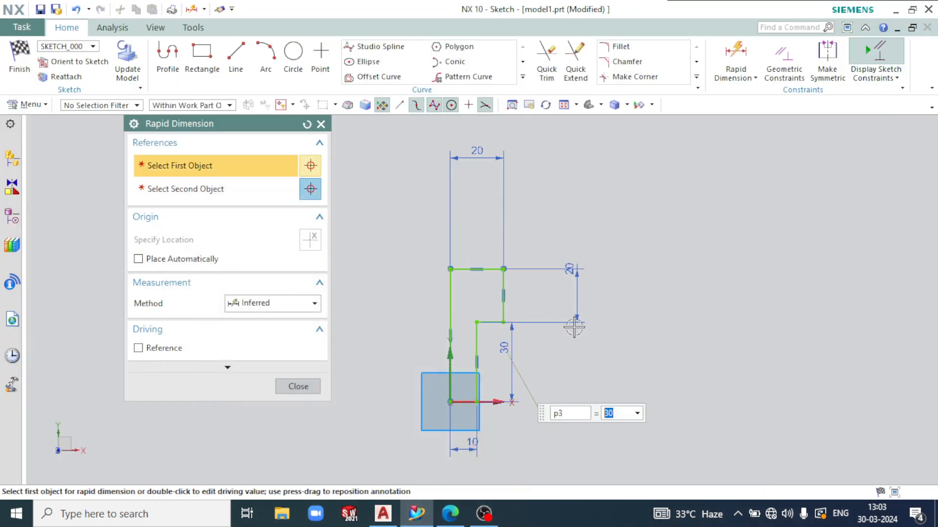
- Set the height dimension of the wider upper section to 30 mm and finish the sketch
{"action": "double_click", "coordinate": [577, 293]}
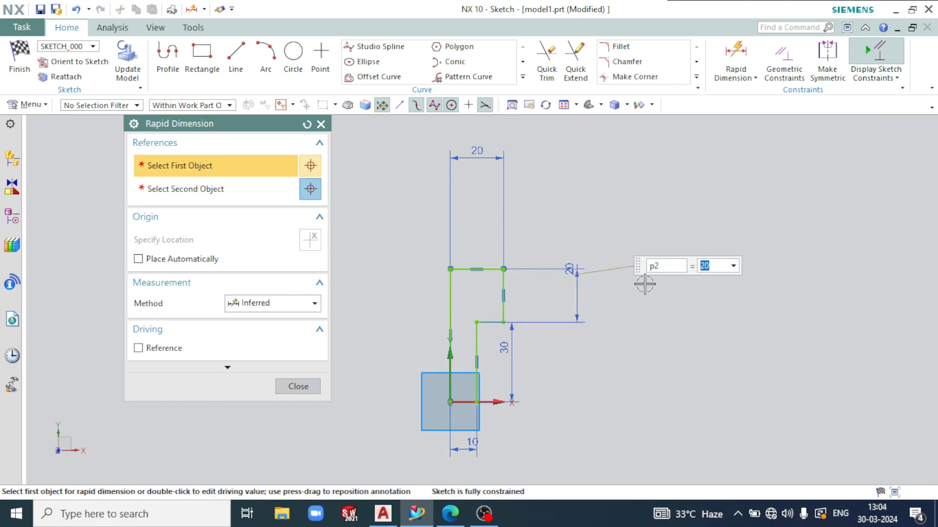
{"action": "type", "text": "30"}
{"action": "key", "text": "Return"}
{"action": "key", "text": "Escape"}
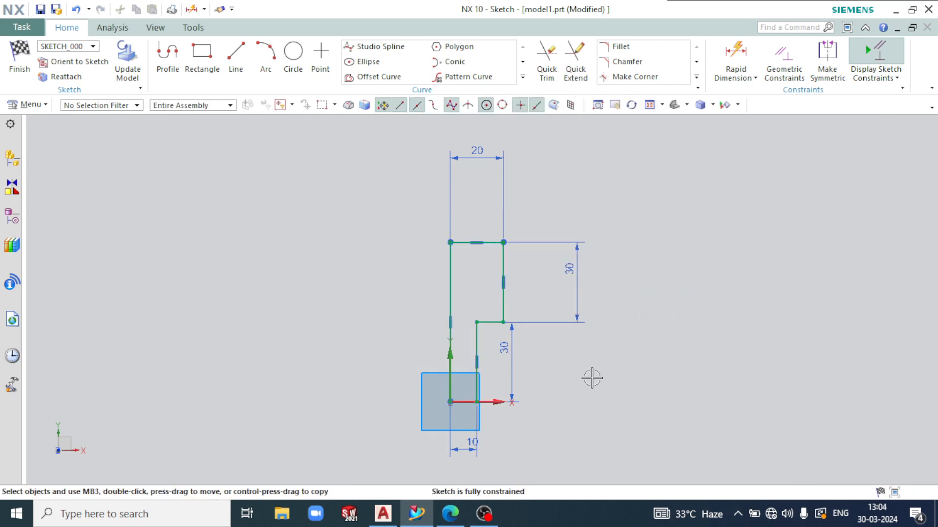
{"action": "scroll", "coordinate": [595, 372], "scroll_direction": "down", "scroll_amount": 1}
{"action": "scroll", "coordinate": [635, 362], "scroll_direction": "up", "scroll_amount": 1}
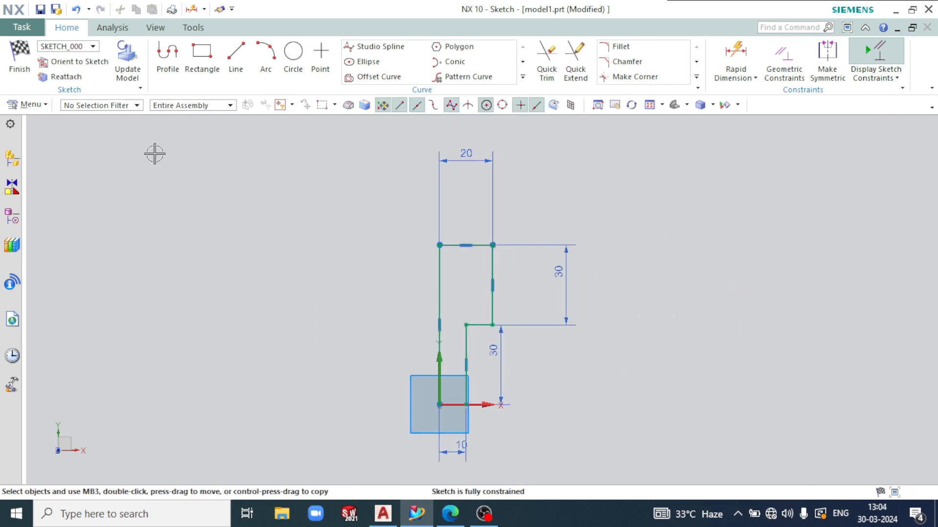
{"action": "left_click", "coordinate": [20, 58]}
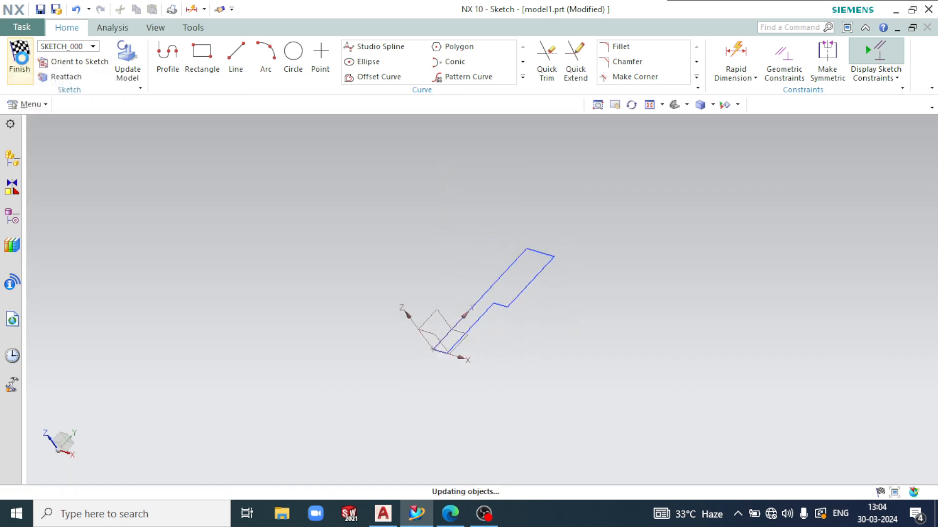
{"action": "mouse_move", "coordinate": [546, 239]}
{"action": "middle_mouse_down"}
{"action": "mouse_move", "coordinate": [537, 230]}
{"action": "mouse_move", "coordinate": [496, 277]}
{"action": "mouse_move", "coordinate": [599, 274]}
{"action": "mouse_move", "coordinate": [598, 329]}
{"action": "mouse_move", "coordinate": [571, 283]}
{"action": "middle_mouse_up"}
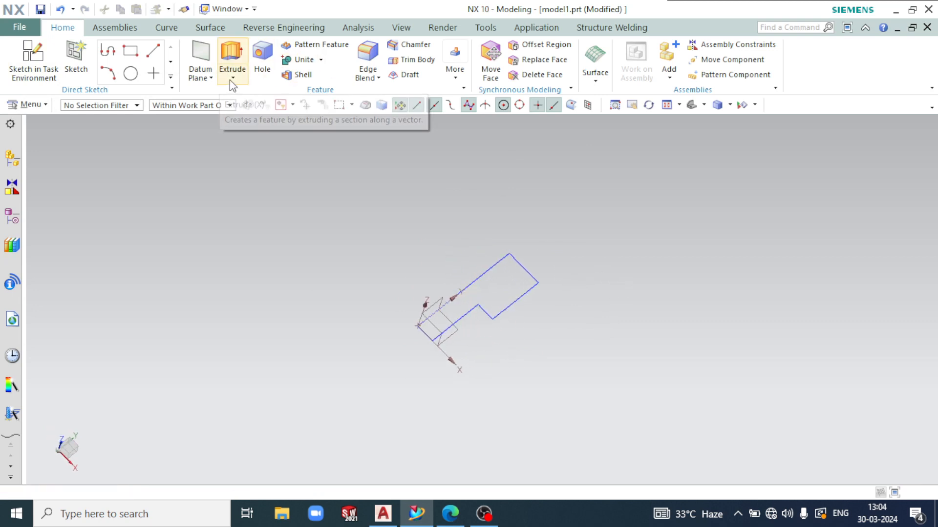
- Start the Revolve command and select all curves of the stepped profile as its section
{"action": "left_click", "coordinate": [232, 79]}
{"action": "left_click", "coordinate": [252, 107]}
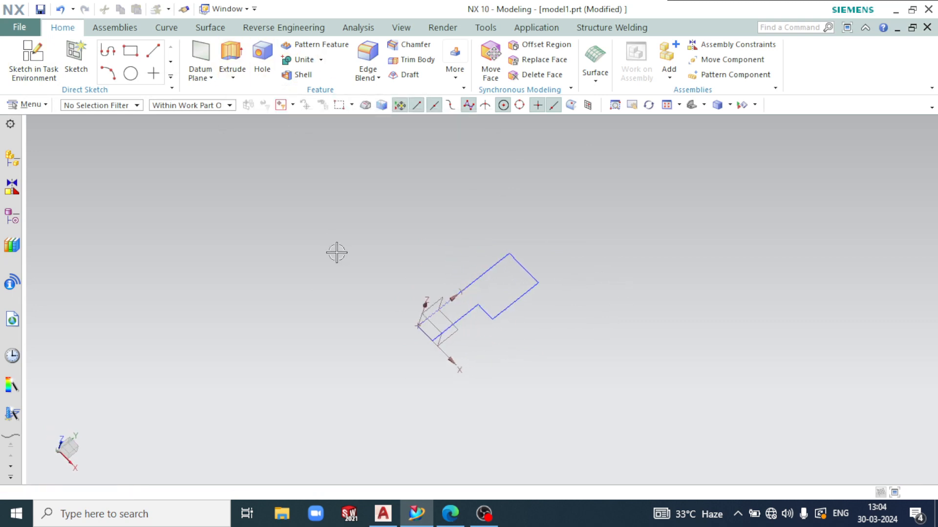
{"action": "left_click", "coordinate": [31, 104]}
{"action": "mouse_move", "coordinate": [48, 168]}
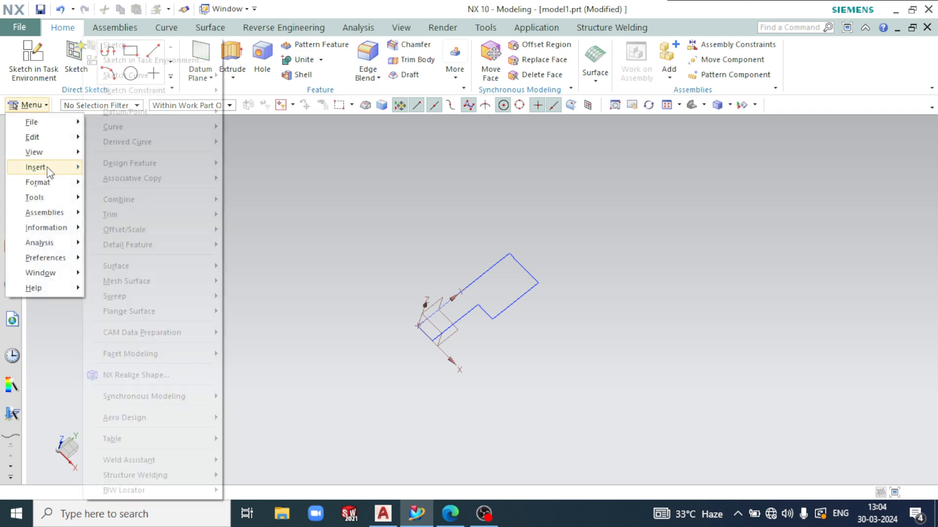
{"action": "mouse_move", "coordinate": [143, 170]}
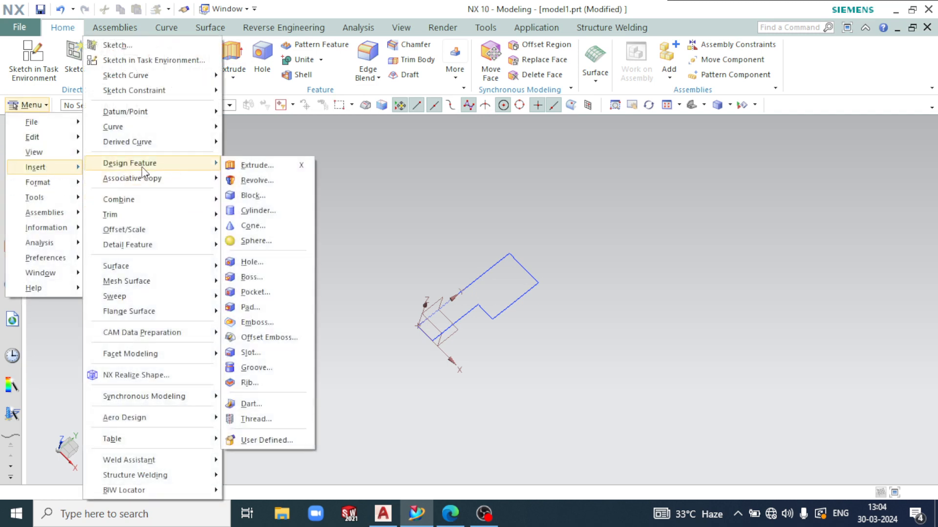
{"action": "left_click", "coordinate": [257, 181]}
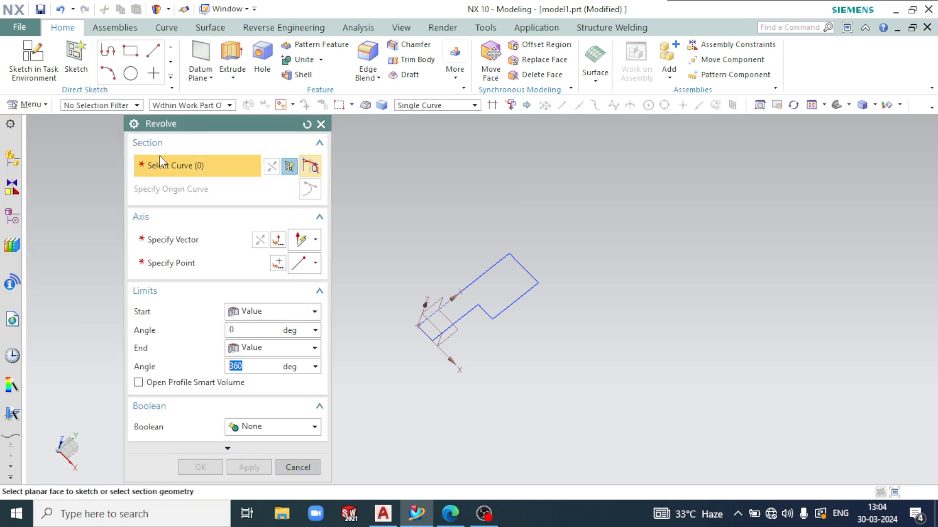
{"action": "mouse_move", "coordinate": [514, 213]}
{"action": "middle_mouse_down"}
{"action": "mouse_move", "coordinate": [536, 239]}
{"action": "mouse_move", "coordinate": [432, 191]}
{"action": "middle_mouse_up"}
{"action": "mouse_move", "coordinate": [432, 190]}
{"action": "left_mouse_down"}
{"action": "mouse_move", "coordinate": [536, 436]}
{"action": "mouse_move", "coordinate": [574, 362]}
{"action": "left_mouse_up"}
{"action": "mouse_move", "coordinate": [573, 363]}
{"action": "middle_mouse_down"}
{"action": "mouse_move", "coordinate": [607, 274]}
{"action": "mouse_move", "coordinate": [628, 286]}
{"action": "middle_mouse_up"}
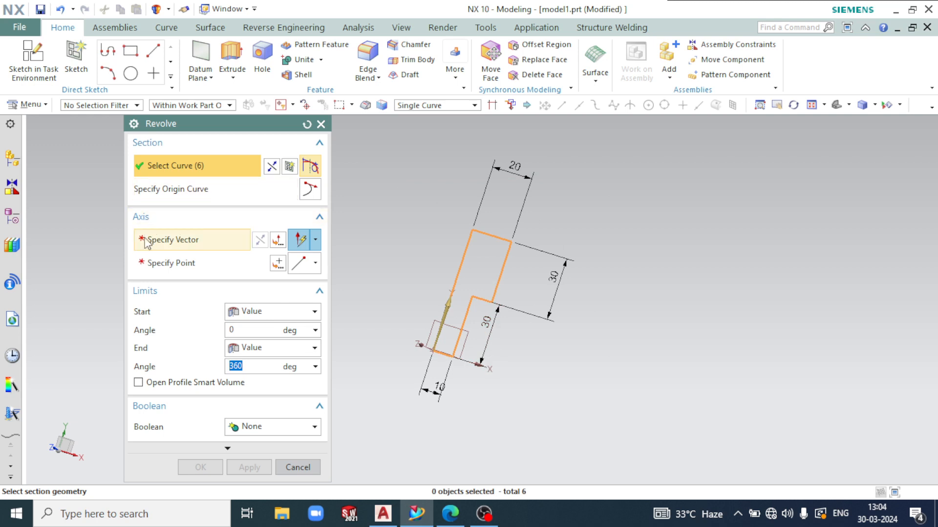
- Set the revolve axis direction along Y and place an inferred axis point near the profile's upper inner corner
{"action": "left_click", "coordinate": [190, 245]}
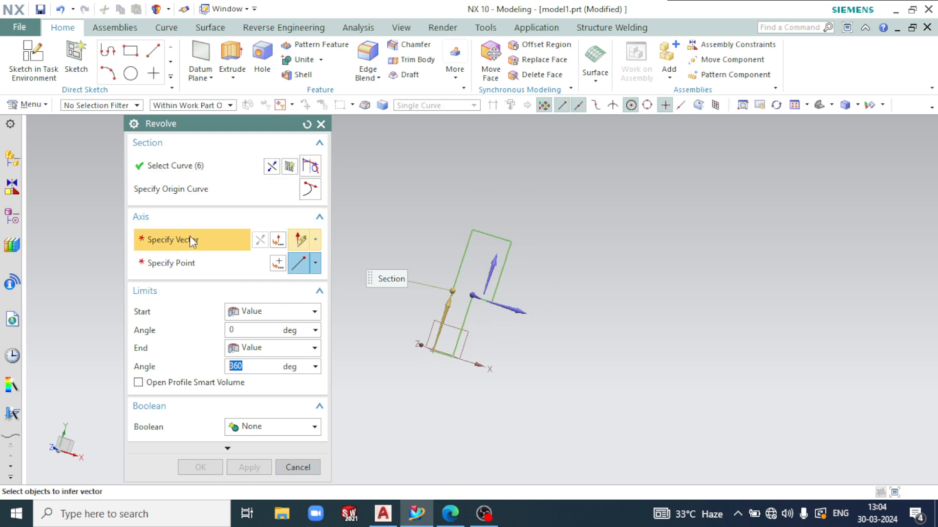
{"action": "left_click", "coordinate": [494, 263]}
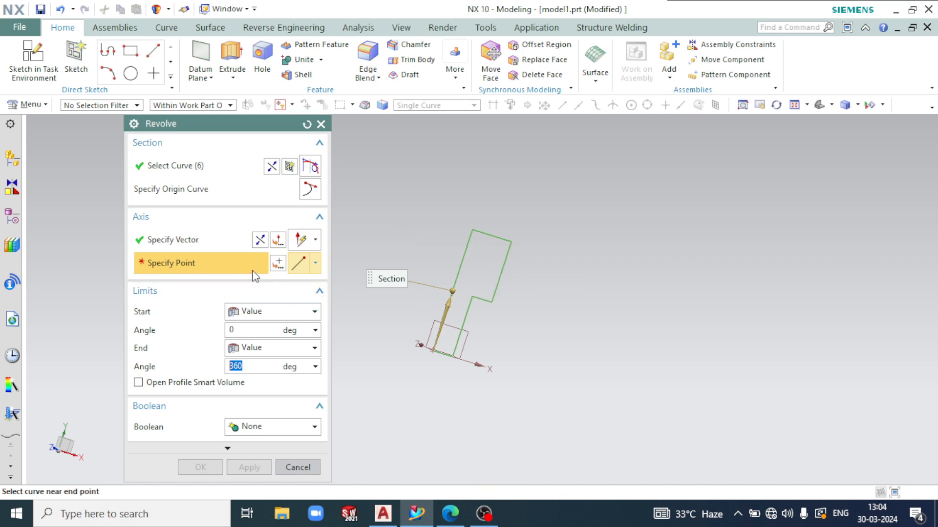
{"action": "left_click", "coordinate": [315, 264]}
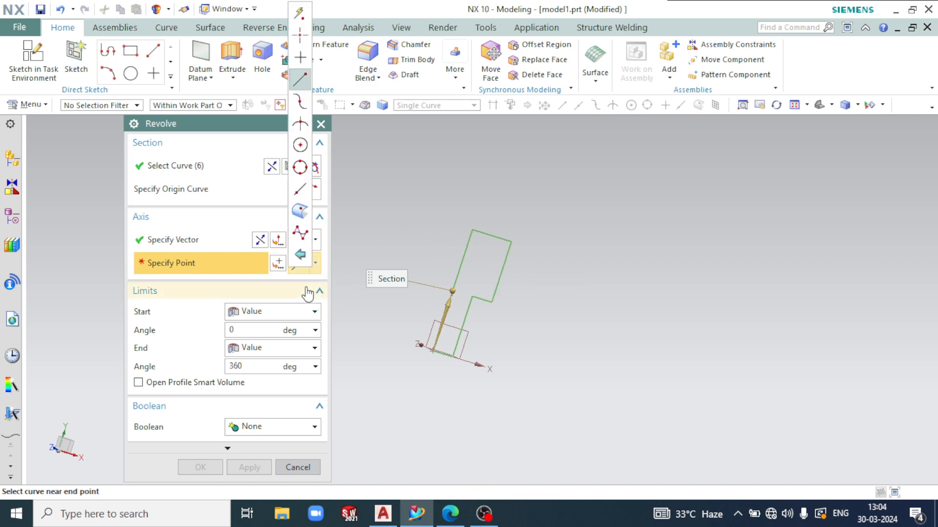
{"action": "left_click", "coordinate": [297, 19]}
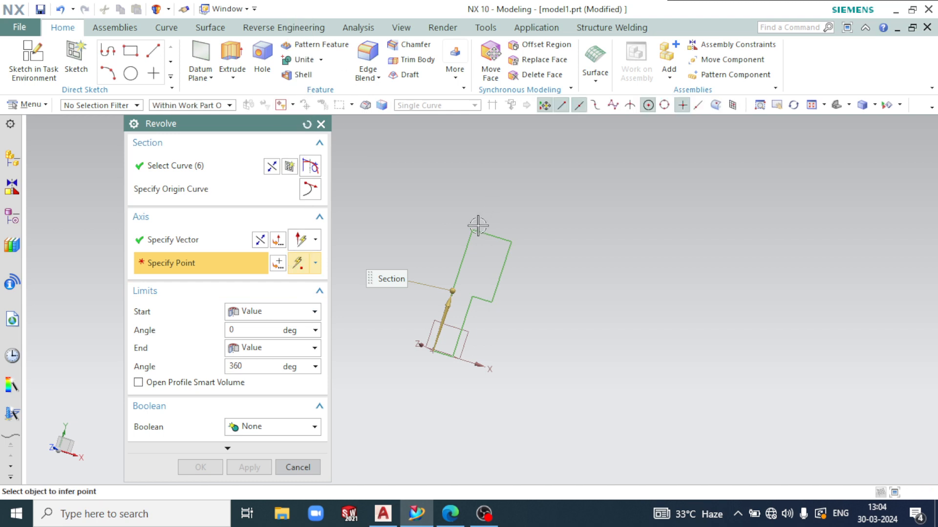
{"action": "left_click", "coordinate": [476, 227]}
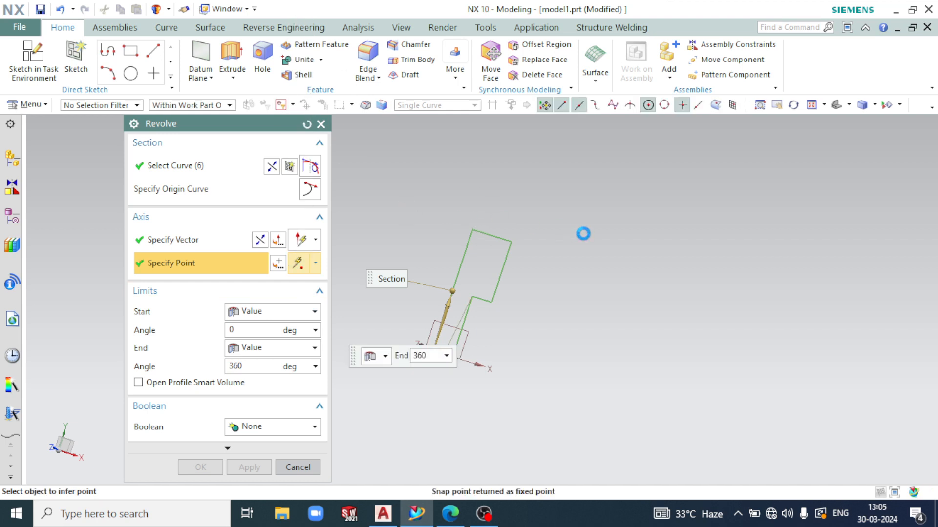
- Move the axis point onto the profile's upper inner corner, and reset the Revolve settings
{"action": "middle_click_drag", "start_coordinate": [584, 235], "coordinate": [605, 248]}
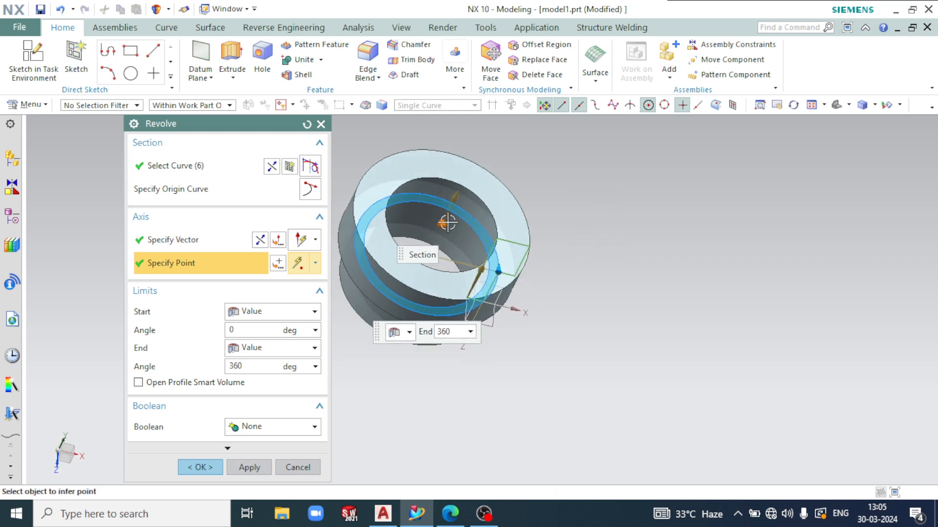
{"action": "scroll", "coordinate": [501, 230], "scroll_direction": "up", "scroll_amount": 2}
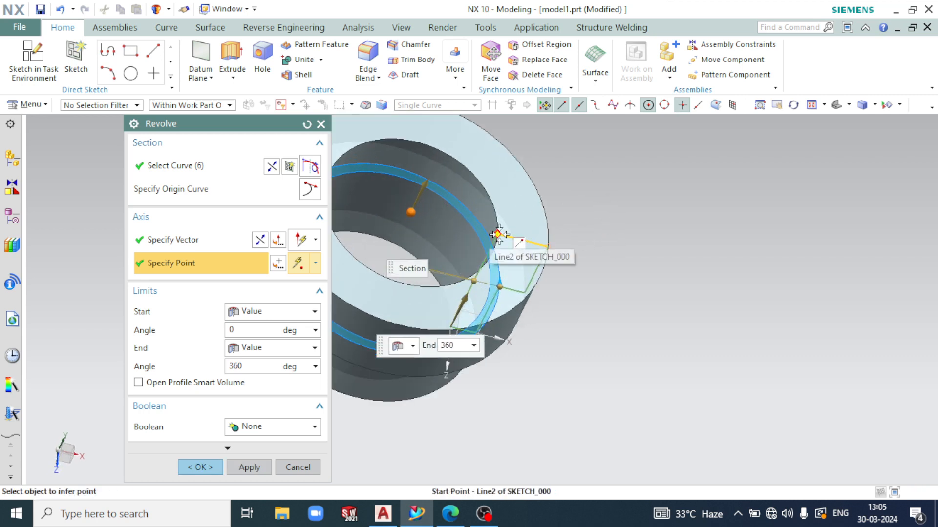
{"action": "left_click", "coordinate": [499, 233]}
{"action": "scroll", "coordinate": [498, 244], "scroll_direction": "down", "scroll_amount": 2}
{"action": "middle_click_drag", "start_coordinate": [501, 275], "coordinate": [621, 249]}
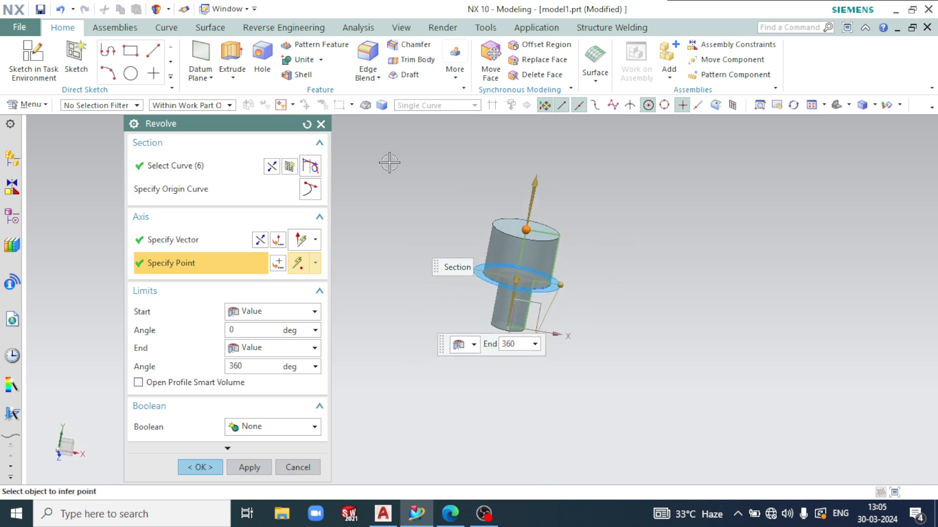
{"action": "left_click", "coordinate": [306, 124]}
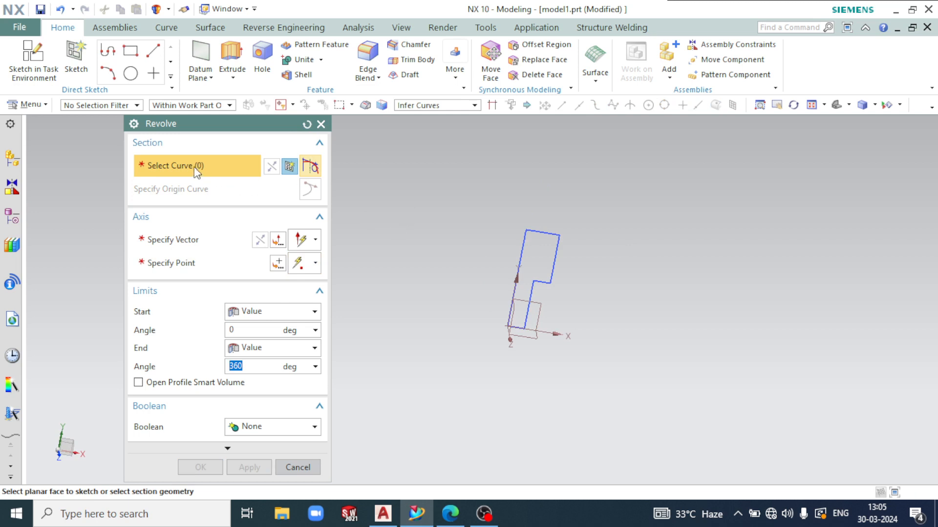
- Reselect the whole stepped profile as the section and use its long inner vertical edge as the 360° revolve axis
{"action": "left_click_drag", "start_coordinate": [433, 204], "coordinate": [682, 389]}
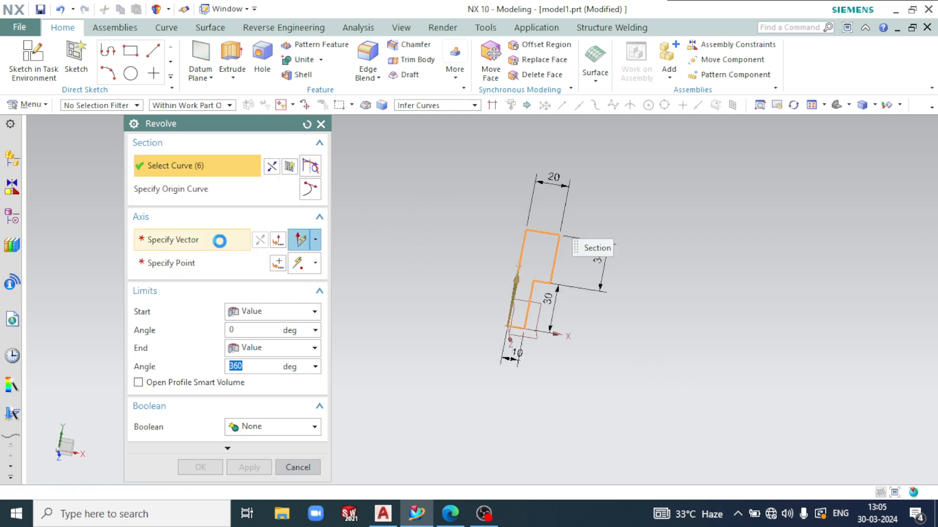
{"action": "scroll", "coordinate": [612, 324], "scroll_direction": "up", "scroll_amount": 3}
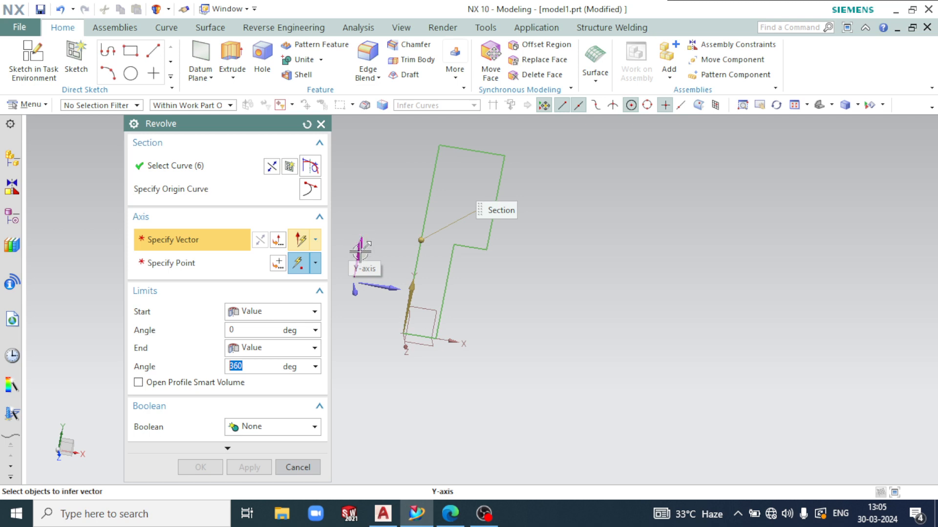
{"action": "left_click", "coordinate": [431, 195]}
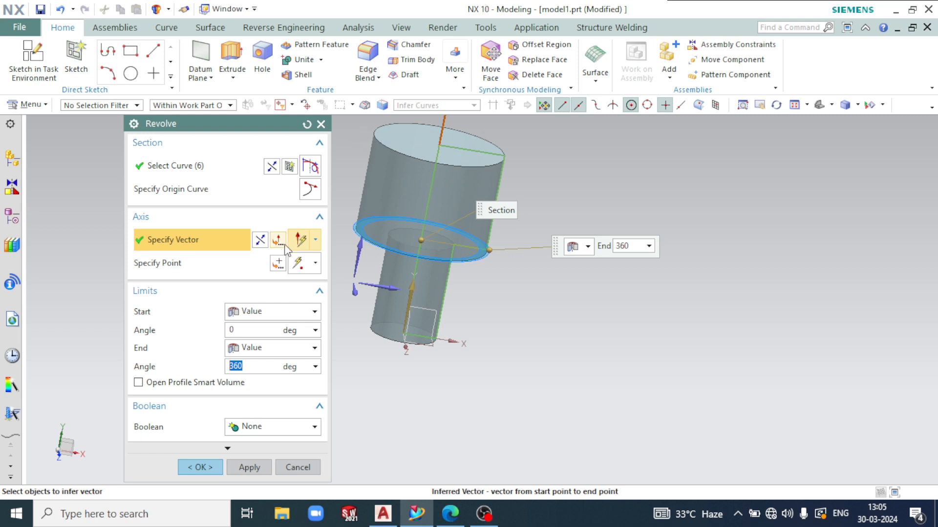
- Try the outer vertical edge of the upper section and the profile's top edge as the revolve axis
{"action": "left_click", "coordinate": [502, 176]}
{"action": "middle_click_drag", "start_coordinate": [698, 294], "coordinate": [674, 257]}
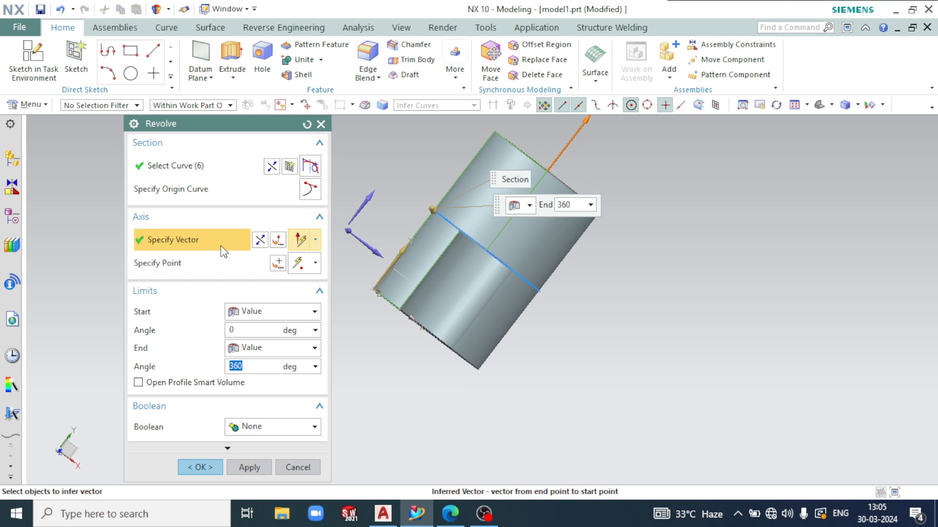
{"action": "middle_click_drag", "start_coordinate": [536, 160], "coordinate": [492, 185]}
{"action": "left_click", "coordinate": [470, 187]}
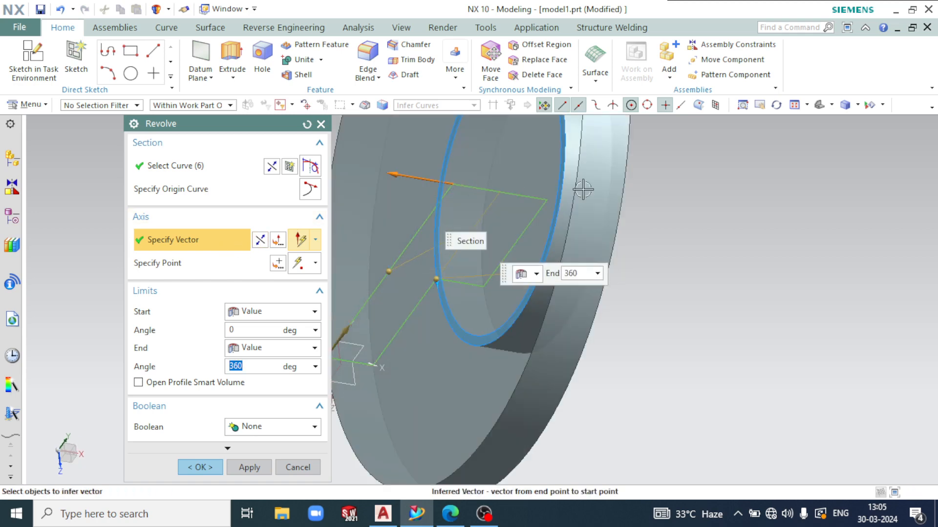
- Try the short bottom edge of the narrow section as the revolve axis and inspect the preview
{"action": "middle_click_drag", "start_coordinate": [583, 189], "coordinate": [703, 182]}
{"action": "scroll", "coordinate": [459, 227], "scroll_direction": "up", "scroll_amount": 2}
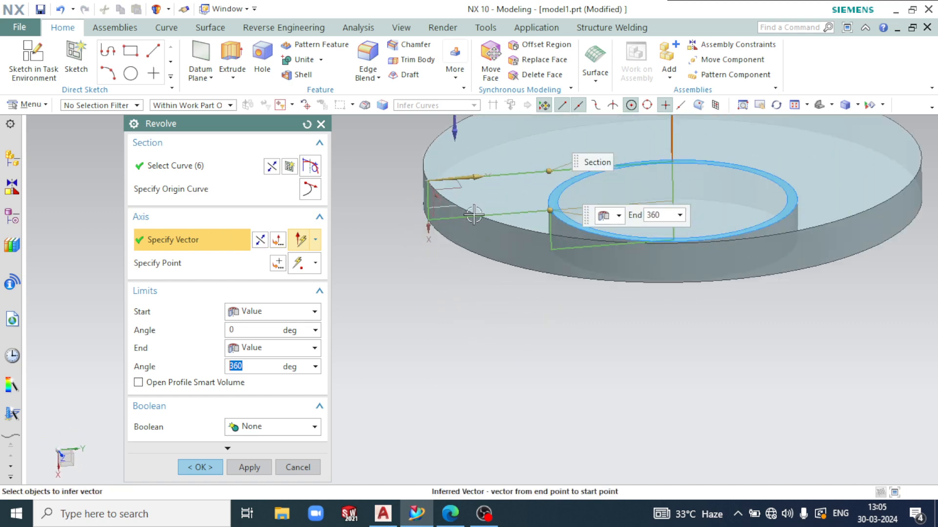
{"action": "scroll", "coordinate": [461, 211], "scroll_direction": "up", "scroll_amount": 2}
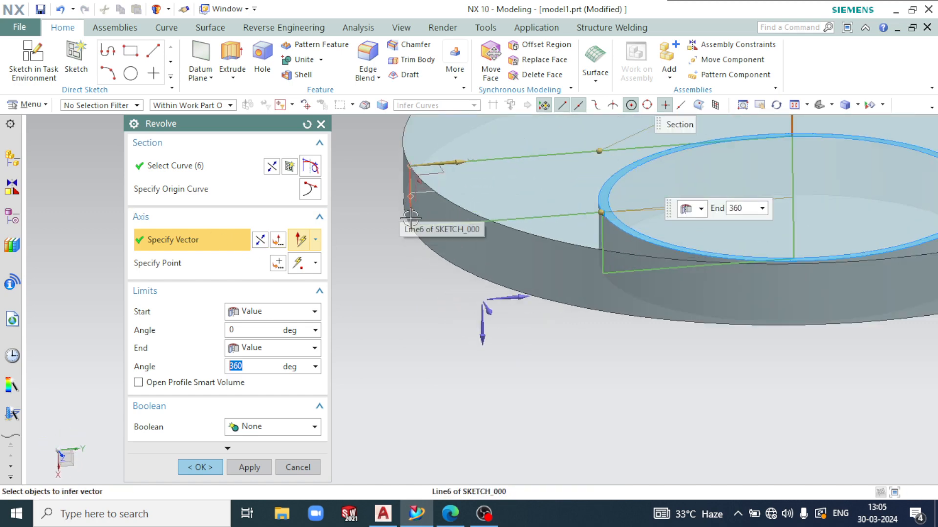
{"action": "scroll", "coordinate": [410, 217], "scroll_direction": "down", "scroll_amount": 4}
{"action": "middle_click_drag", "start_coordinate": [635, 176], "coordinate": [684, 230]}
{"action": "scroll", "coordinate": [670, 276], "scroll_direction": "up", "scroll_amount": 3}
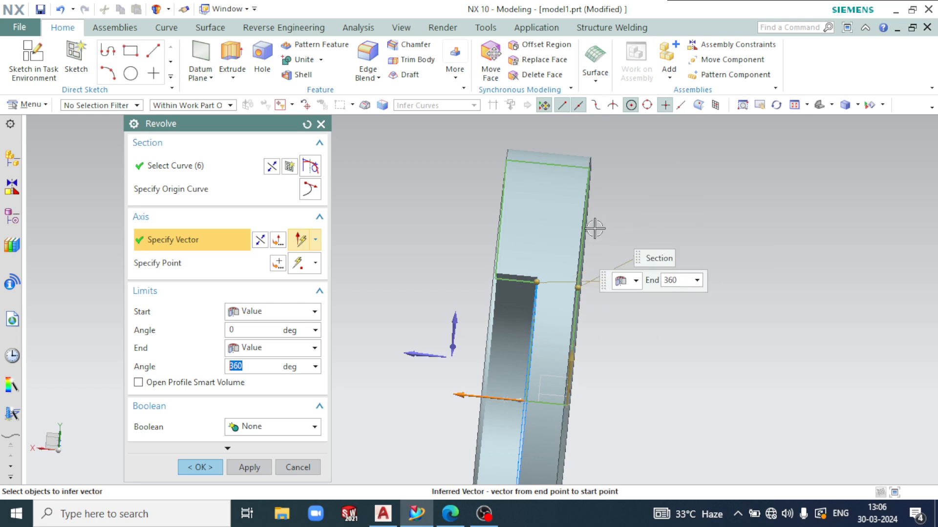
- Set the profile's long inner vertical edge as the axis again and create the 360° revolved body
{"action": "middle_click_drag", "start_coordinate": [595, 228], "coordinate": [592, 277]}
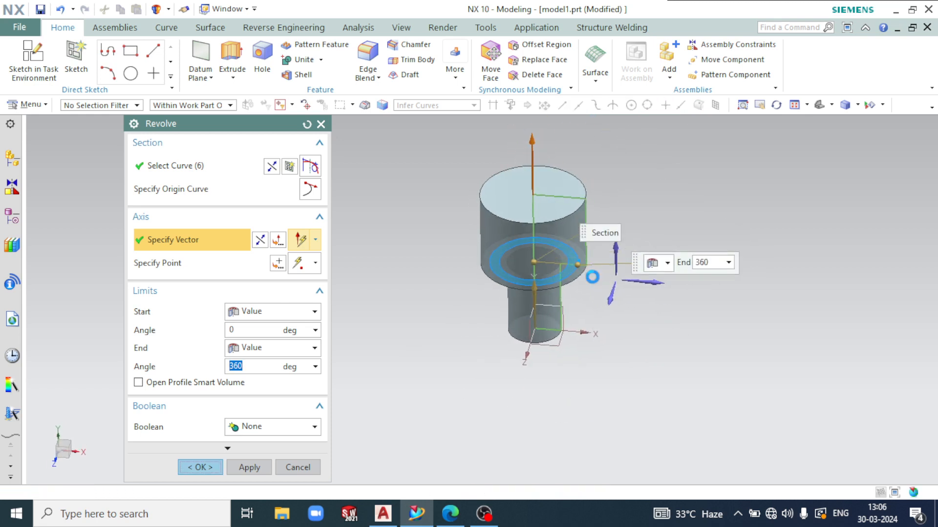
{"action": "left_click", "coordinate": [313, 466]}
{"action": "middle_click_drag", "start_coordinate": [697, 322], "coordinate": [659, 318]}
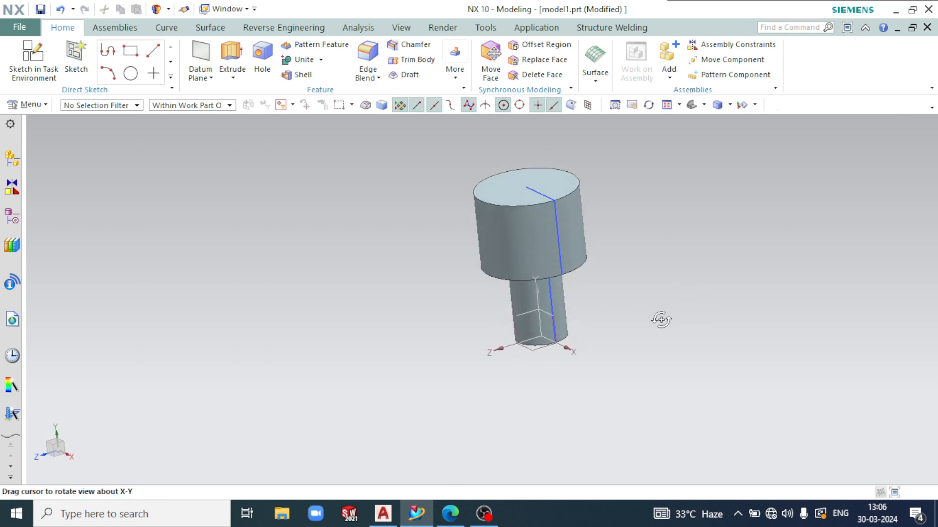
- Edit the revolved stepped cylinder and try end angles of 180° and 267° to preview a partial revolve
{"action": "double_click", "coordinate": [513, 227]}
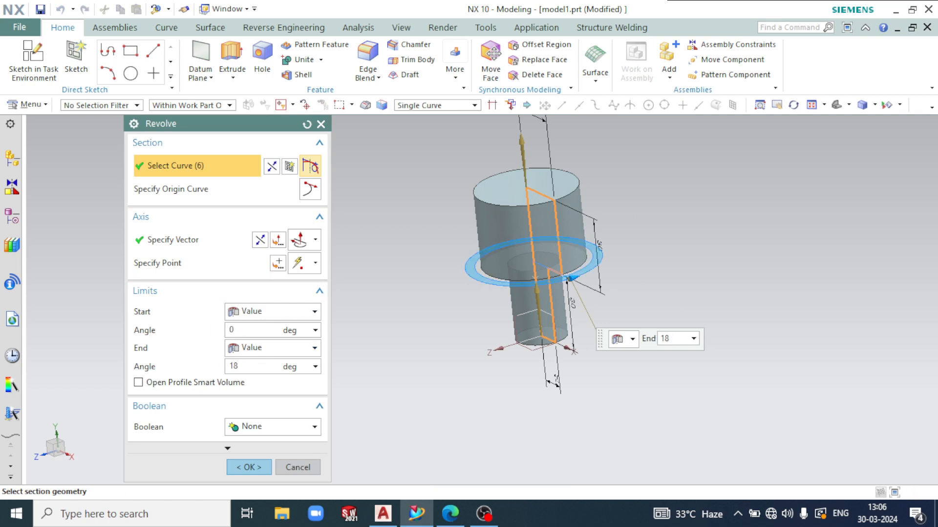
{"action": "type", "text": "0"}
{"action": "key", "text": "Return"}
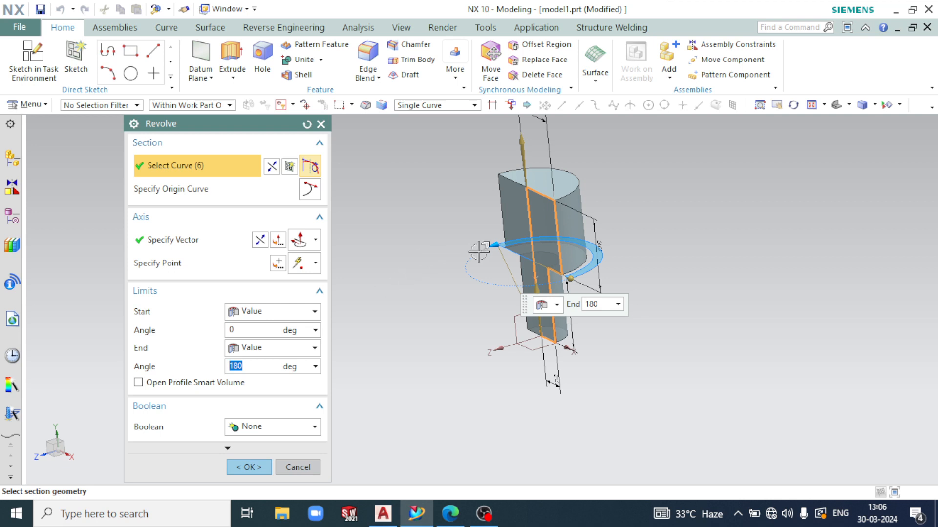
{"action": "middle_click_drag", "start_coordinate": [578, 232], "coordinate": [594, 269]}
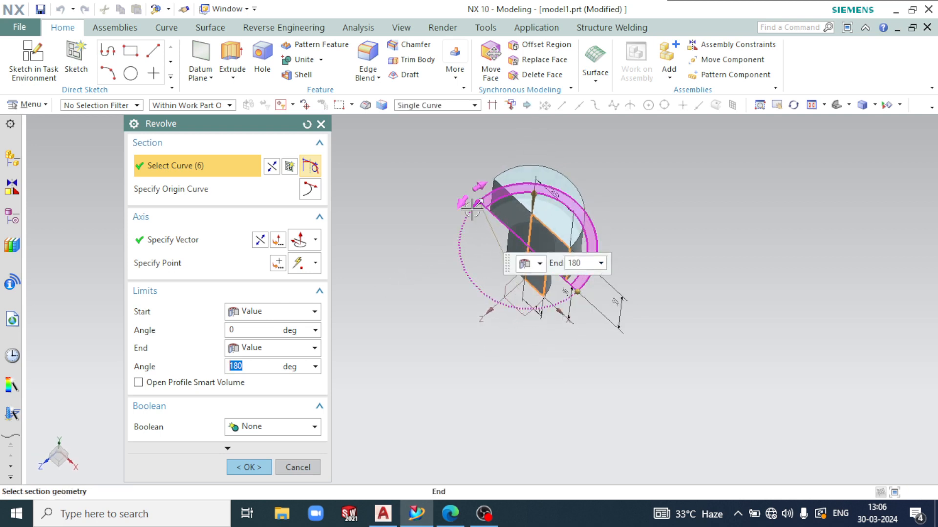
{"action": "left_click_drag", "start_coordinate": [596, 231], "coordinate": [479, 291]}
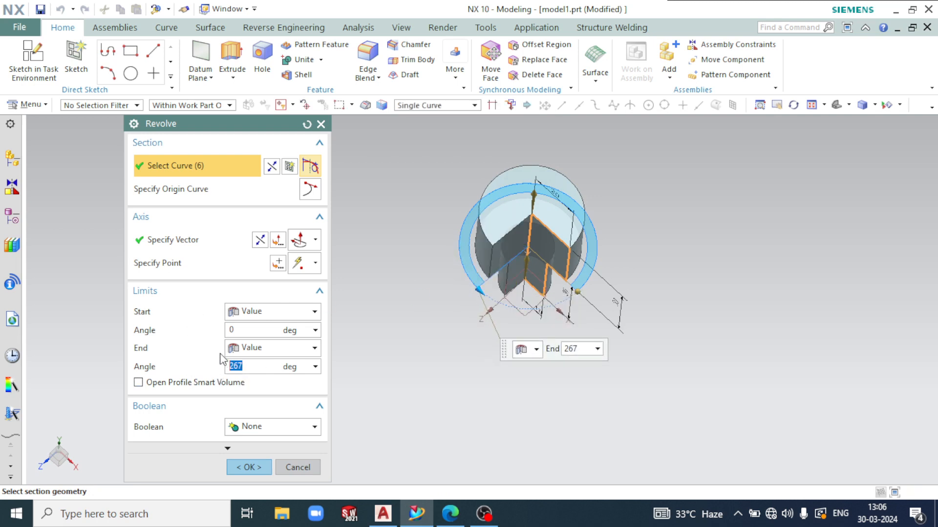
- Try revolve start angles of 27° and -40° while inspecting the partial body from several directions
{"action": "left_click", "coordinate": [294, 333]}
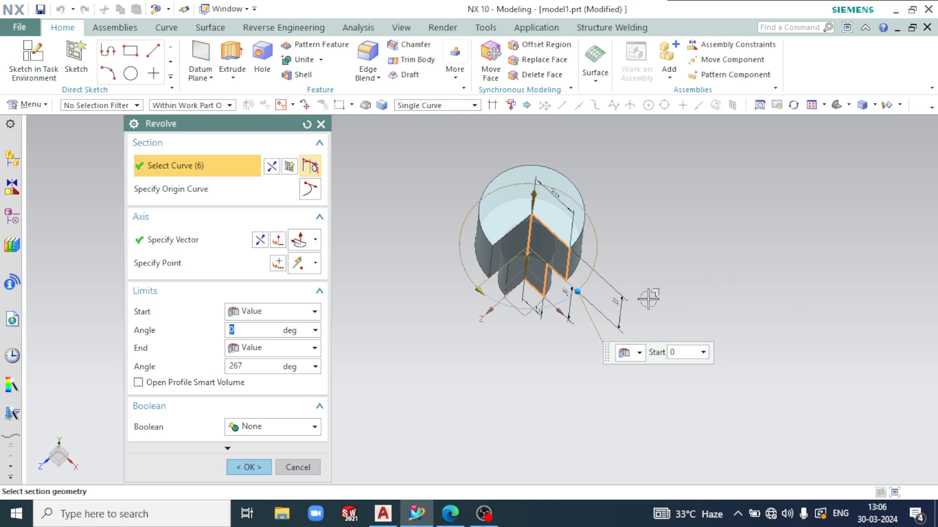
{"action": "left_click_drag", "start_coordinate": [572, 292], "coordinate": [607, 274]}
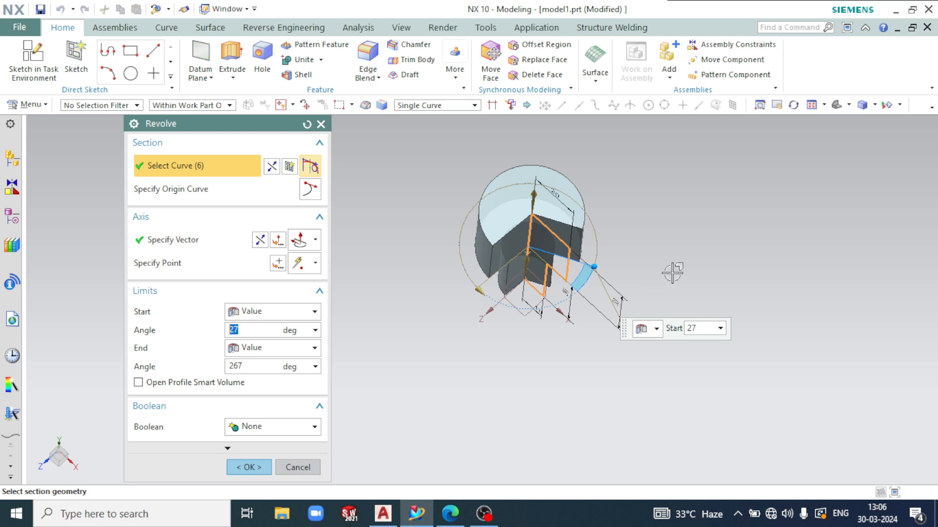
{"action": "mouse_move", "coordinate": [673, 272]}
{"action": "middle_mouse_down"}
{"action": "mouse_move", "coordinate": [695, 257]}
{"action": "mouse_move", "coordinate": [677, 282]}
{"action": "middle_mouse_up"}
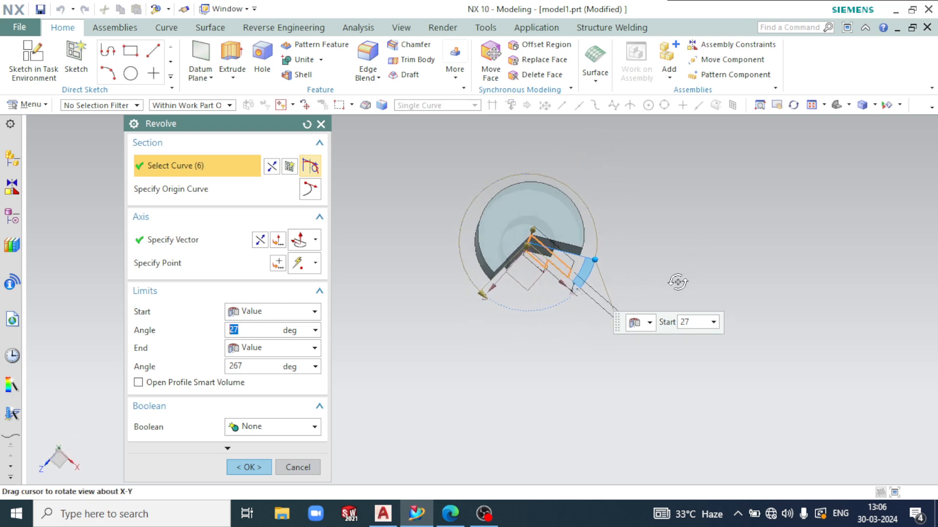
{"action": "left_click_drag", "start_coordinate": [595, 259], "coordinate": [543, 337]}
{"action": "middle_click_drag", "start_coordinate": [717, 233], "coordinate": [698, 214]}
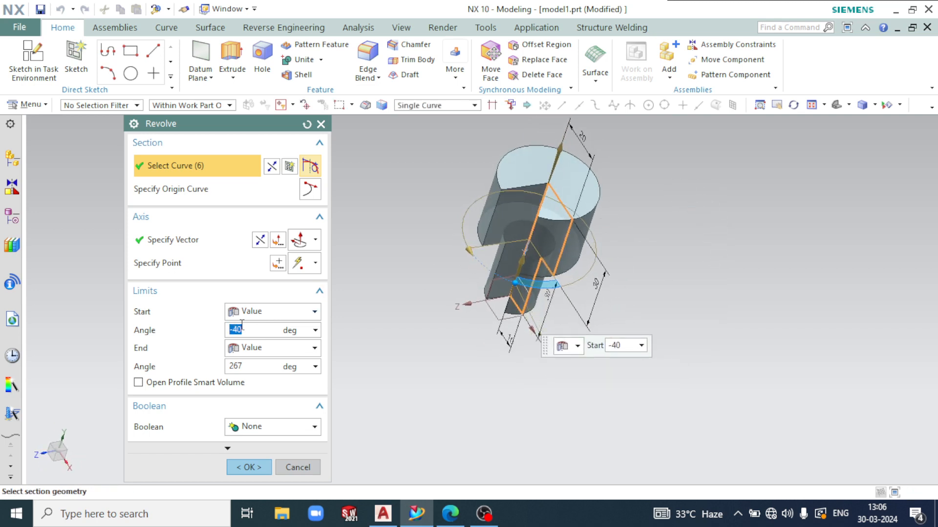
- Set the revolve start angle to 0° and the end angle to 360°, and accept the full stepped cylinder
{"action": "key", "text": "Return"}
{"action": "left_click_drag", "start_coordinate": [262, 364], "coordinate": [202, 377]}
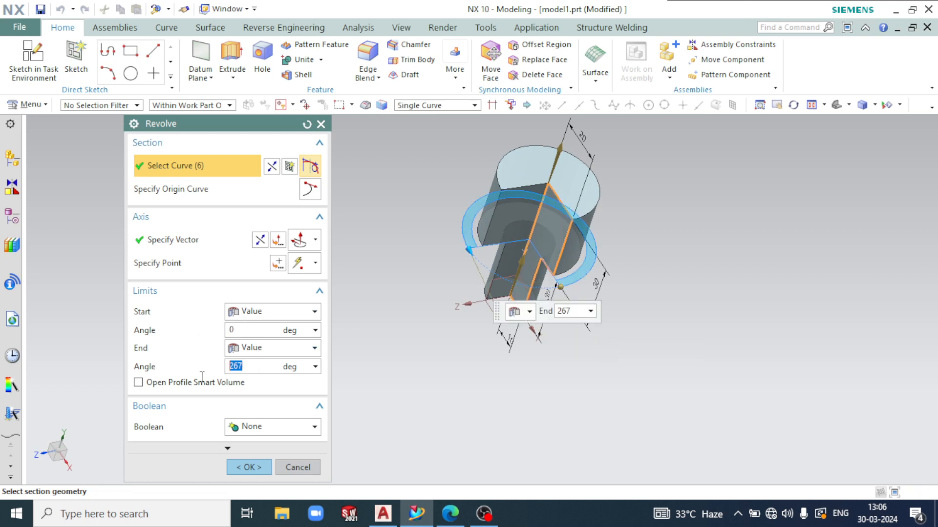
{"action": "type", "text": "360"}
{"action": "key", "text": "Return"}
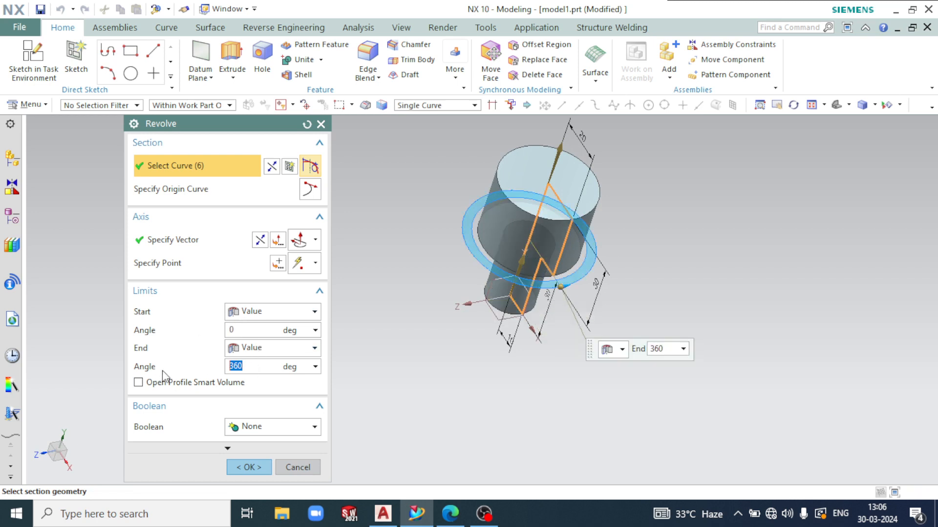
{"action": "middle_click_drag", "start_coordinate": [632, 410], "coordinate": [580, 370]}
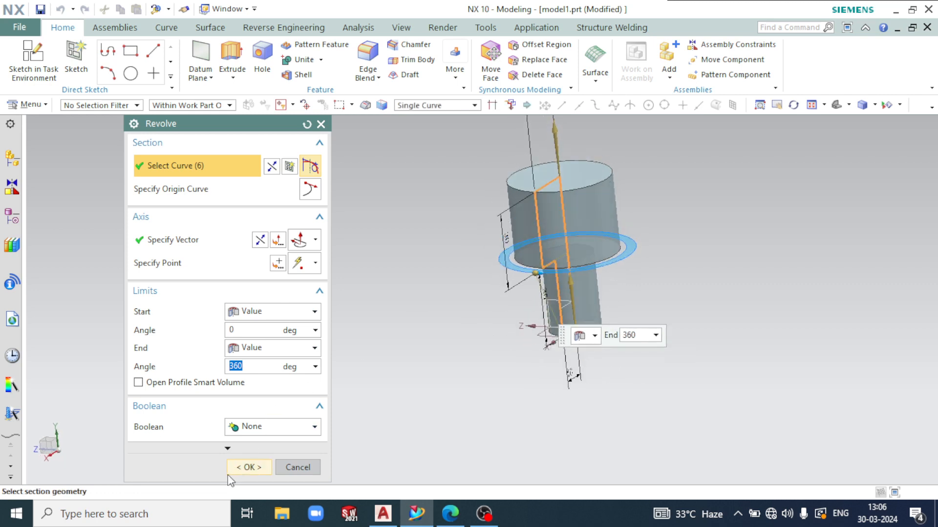
{"action": "left_click", "coordinate": [244, 467]}
{"action": "scroll", "coordinate": [462, 316], "scroll_direction": "down", "scroll_amount": 1}
{"action": "middle_click_drag", "start_coordinate": [462, 316], "coordinate": [653, 228]}
{"action": "left_click", "coordinate": [29, 104]}
{"action": "mouse_move", "coordinate": [60, 165]}
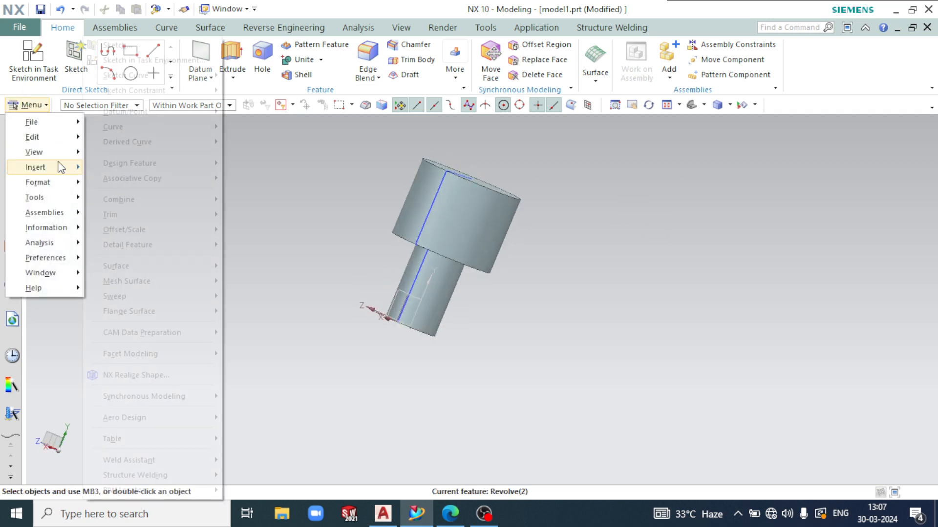
{"action": "mouse_move", "coordinate": [153, 168]}
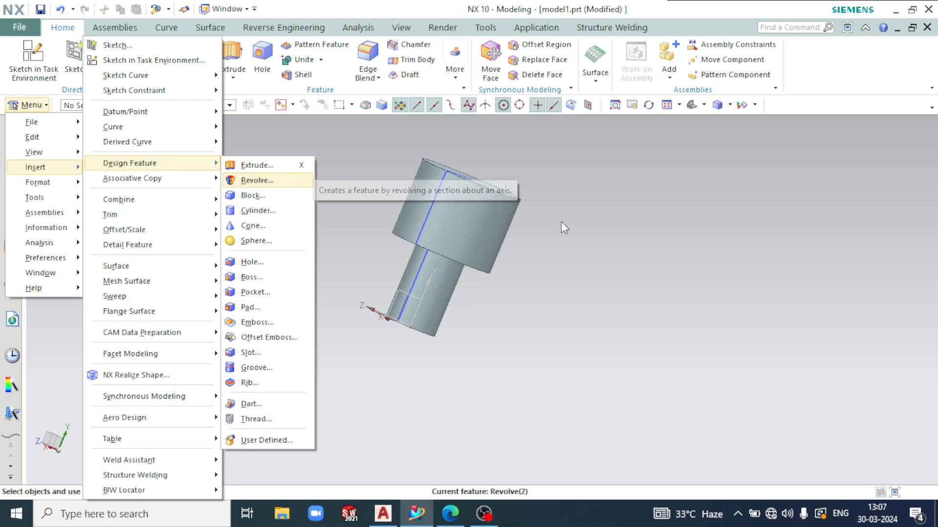
{"action": "left_click", "coordinate": [570, 272]}
- Switch to the practice drawings PDF in Edge and browse onward from Exercise-04 to the flanged bushing in Exercise-26
{"action": "left_click", "coordinate": [455, 520]}
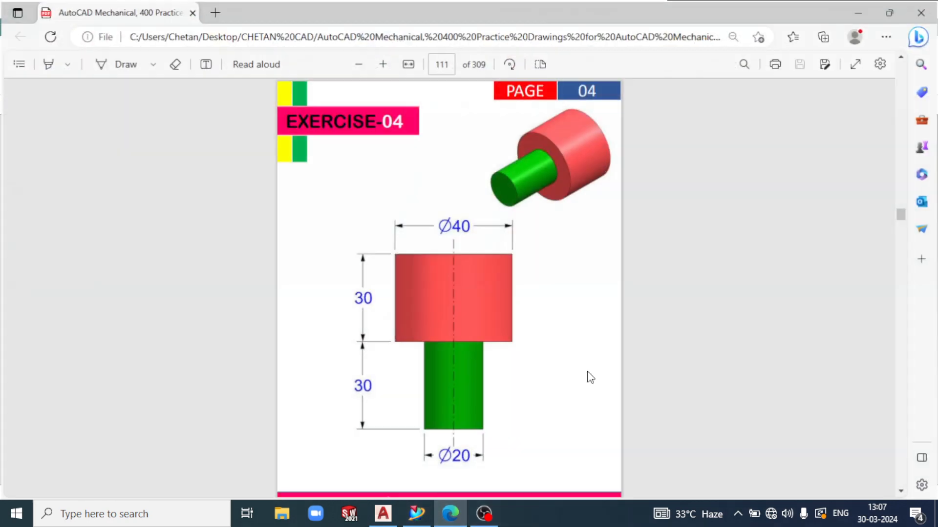
{"action": "scroll", "coordinate": [482, 274], "scroll_direction": "down", "scroll_amount": 20}
{"action": "scroll", "coordinate": [478, 292], "scroll_direction": "down", "scroll_amount": 20}
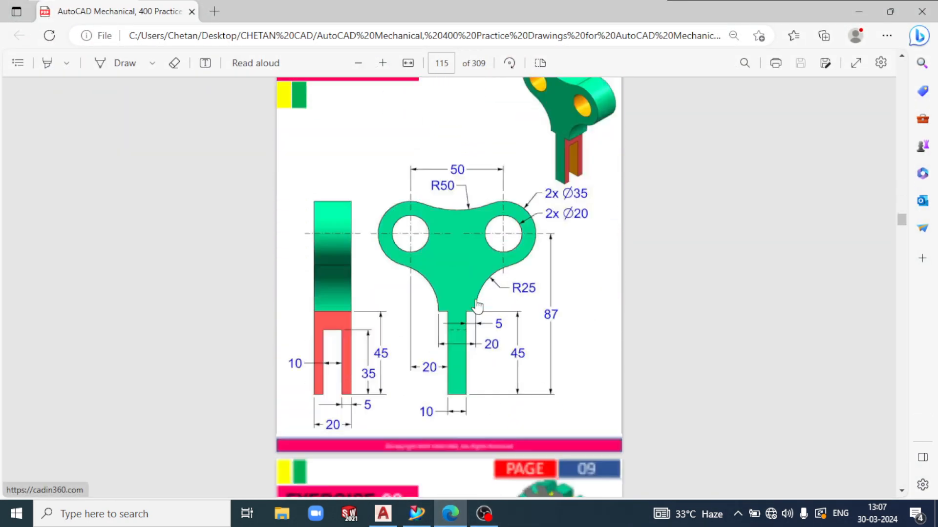
{"action": "scroll", "coordinate": [476, 308], "scroll_direction": "down", "scroll_amount": 7}
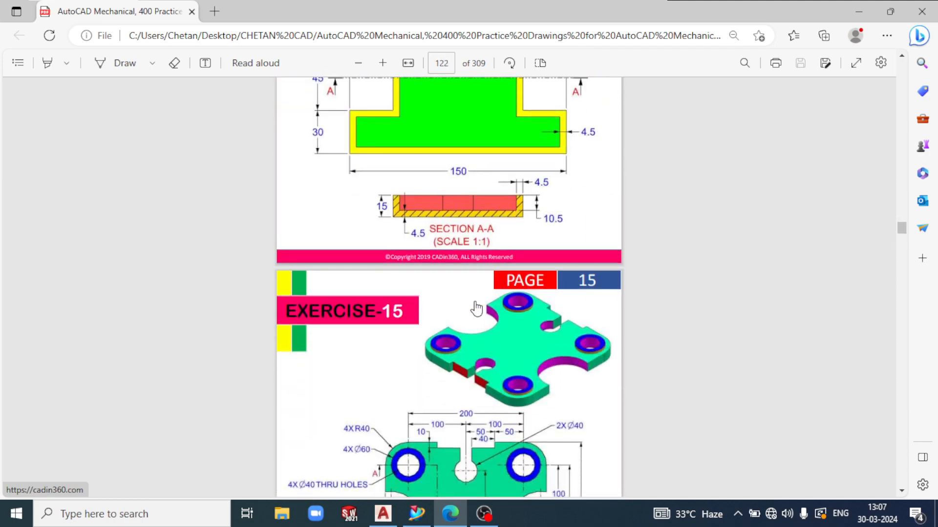
{"action": "scroll", "coordinate": [476, 308], "scroll_direction": "down", "scroll_amount": 15}
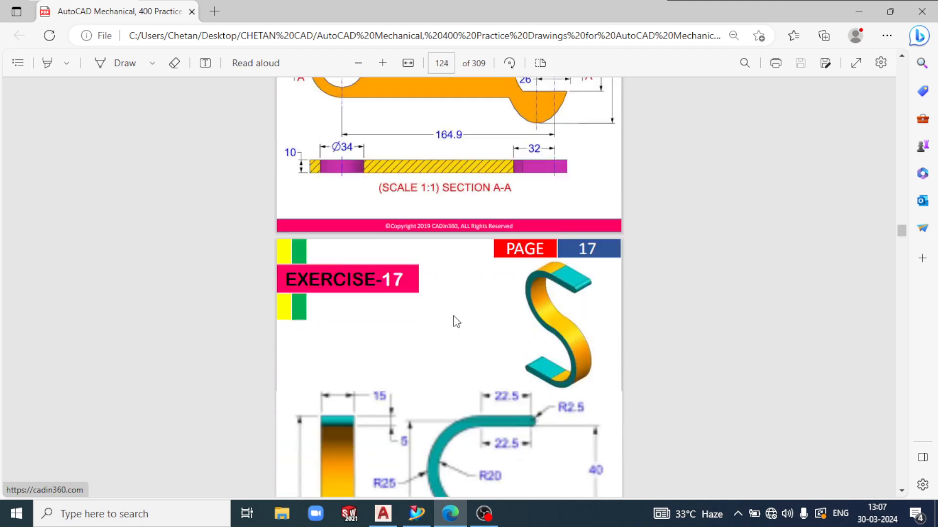
{"action": "scroll", "coordinate": [456, 322], "scroll_direction": "down", "scroll_amount": 14}
{"action": "scroll", "coordinate": [542, 278], "scroll_direction": "up", "scroll_amount": 5}
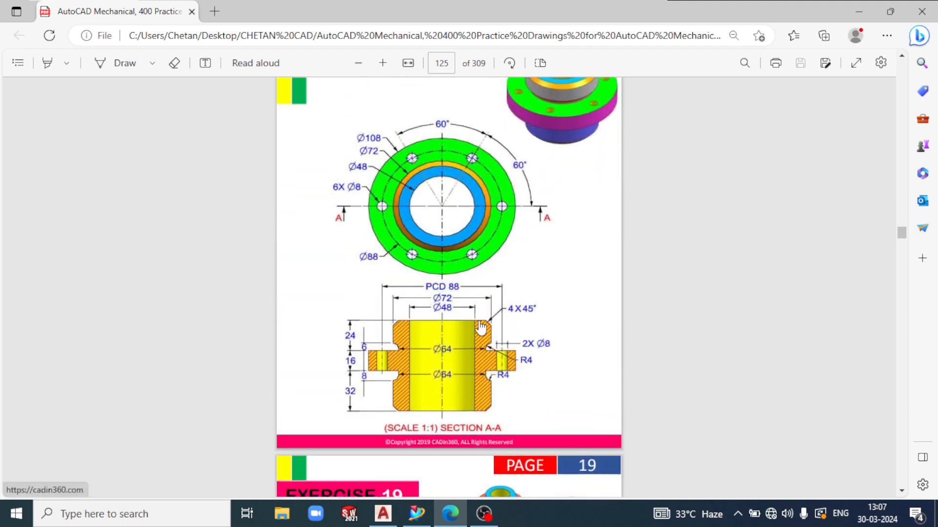
{"action": "scroll", "coordinate": [481, 328], "scroll_direction": "down", "scroll_amount": 20}
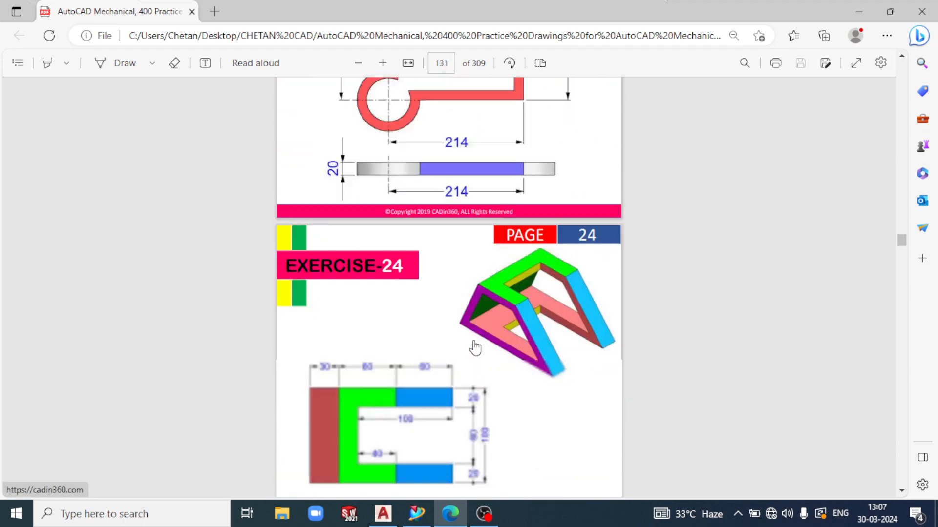
{"action": "scroll", "coordinate": [475, 348], "scroll_direction": "down", "scroll_amount": 20}
{"action": "scroll", "coordinate": [474, 348], "scroll_direction": "up", "scroll_amount": 5}
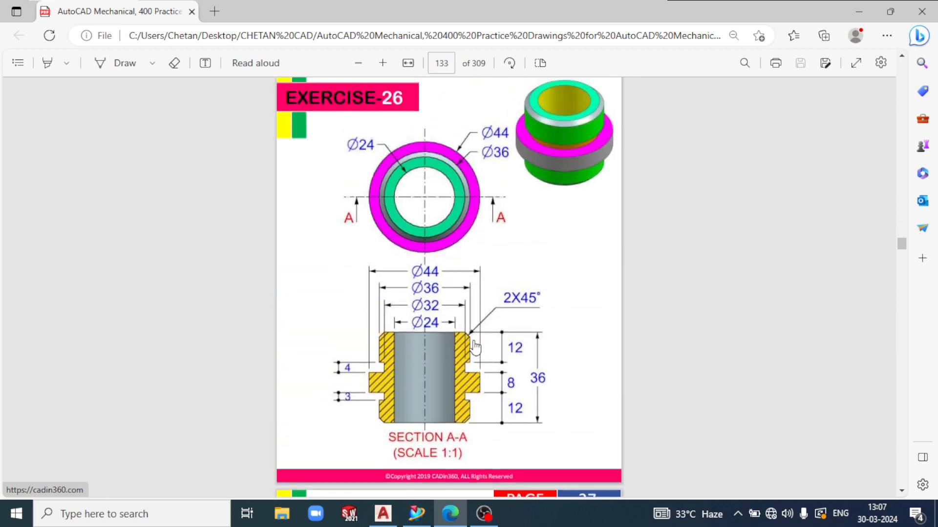
{"action": "scroll", "coordinate": [475, 348], "scroll_direction": "up", "scroll_amount": 2}
{"action": "scroll", "coordinate": [475, 348], "scroll_direction": "down", "scroll_amount": 2}
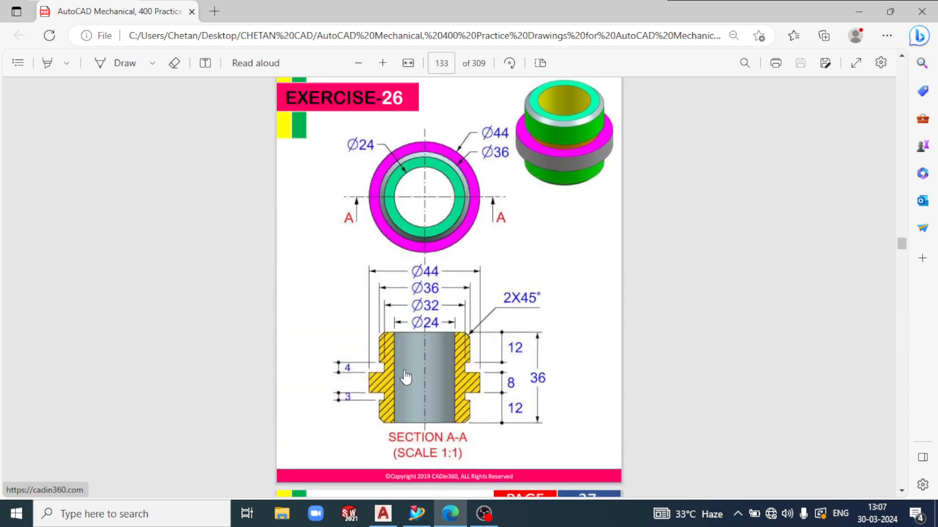
- Switch back to NX, delete the revolved stepped cylinder, and start a new sketch in the task environment
{"action": "left_click", "coordinate": [425, 514]}
{"action": "left_click", "coordinate": [486, 240]}
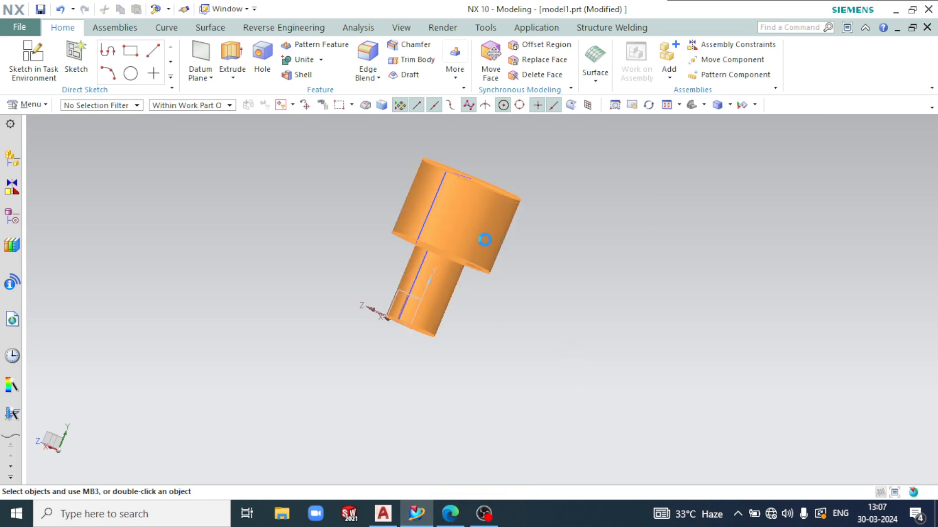
{"action": "key", "text": "Delete"}
{"action": "left_click", "coordinate": [33, 59]}
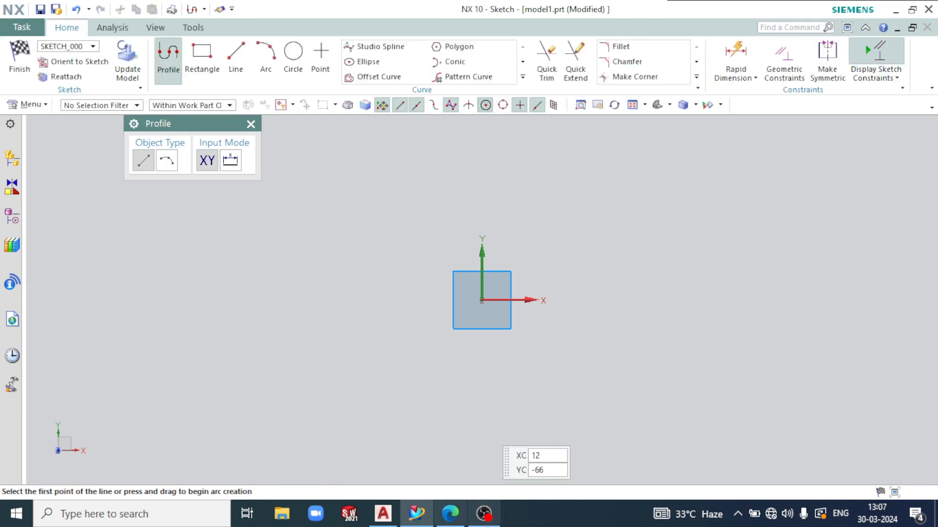
- Check the Exercise-26 section and draw its long inner vertical edge, short top edge and an upper outer edge about 19 mm long
{"action": "left_click", "coordinate": [449, 514]}
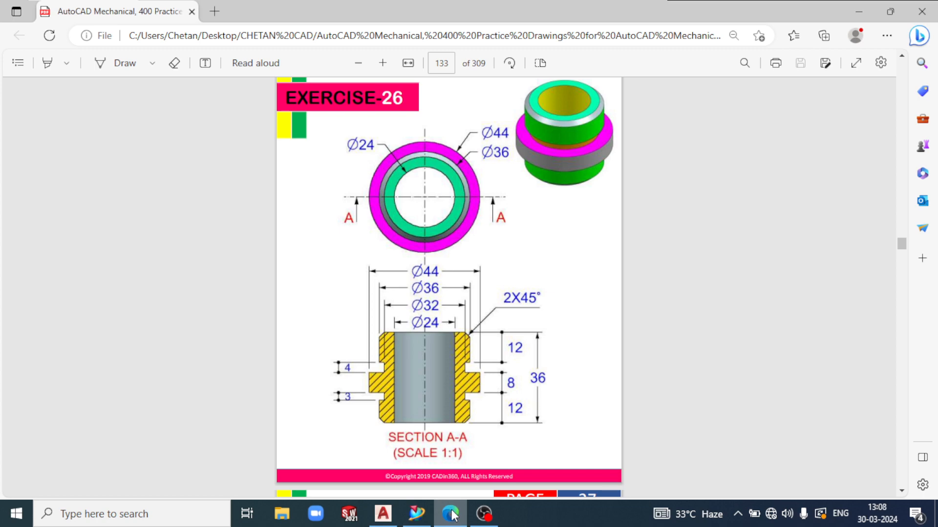
{"action": "left_click", "coordinate": [450, 514]}
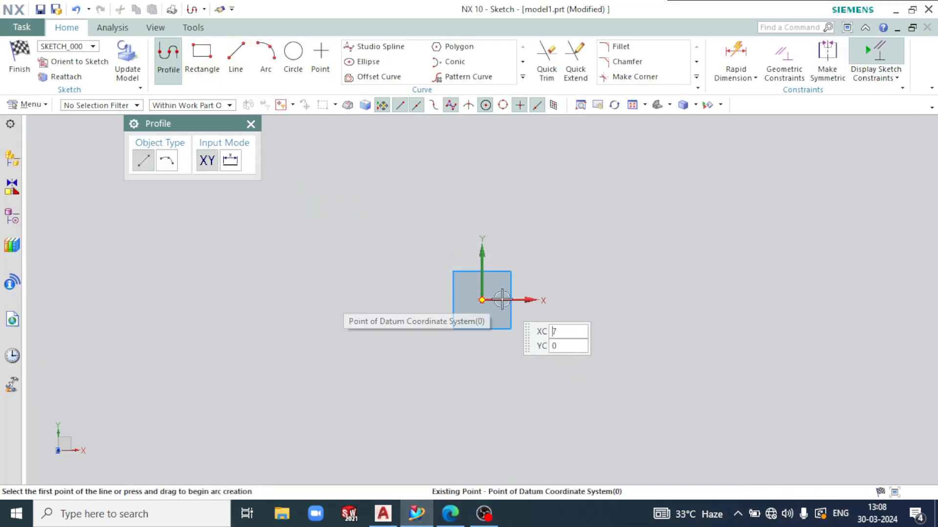
{"action": "left_click", "coordinate": [569, 300]}
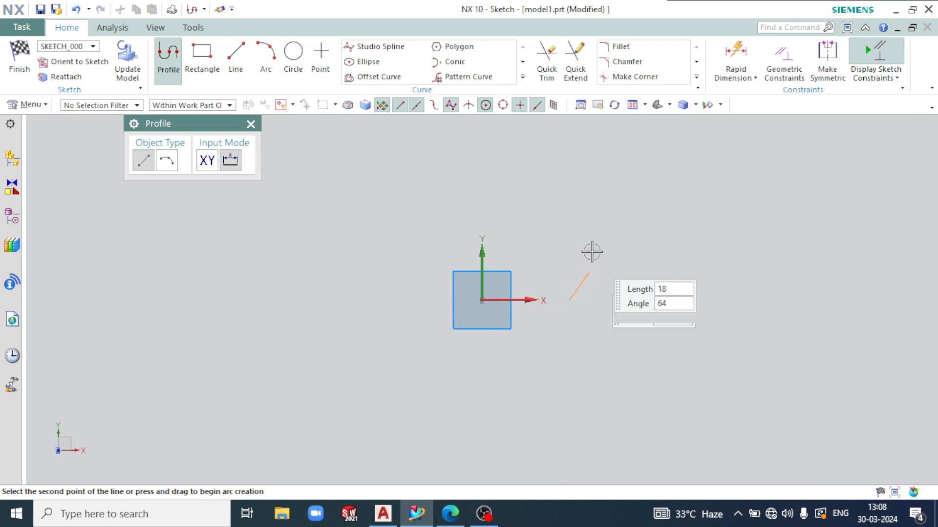
{"action": "left_click", "coordinate": [569, 130]}
{"action": "left_click", "coordinate": [596, 130]}
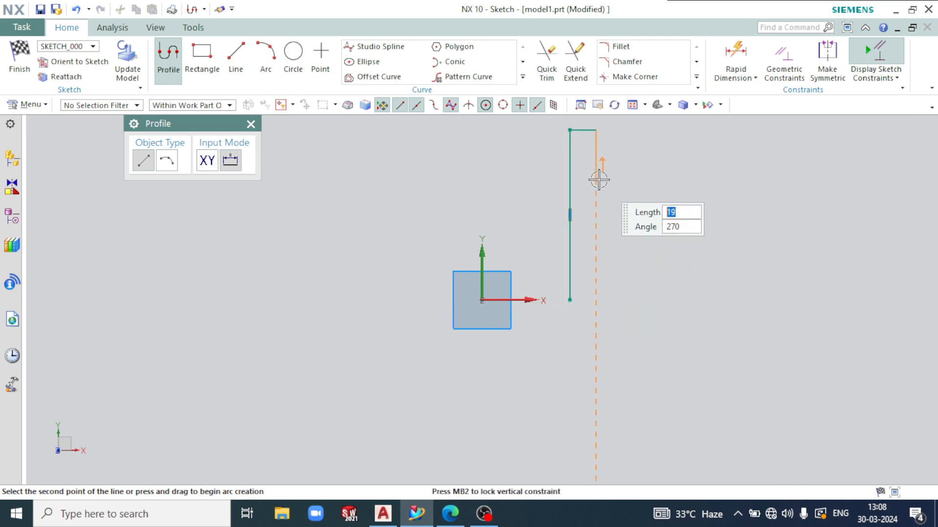
{"action": "left_click", "coordinate": [596, 180]}
- Continue the profile with an upper groove stepping inward about 3 mm and a flange projecting about 21 mm outward from the groove
{"action": "left_click", "coordinate": [451, 520]}
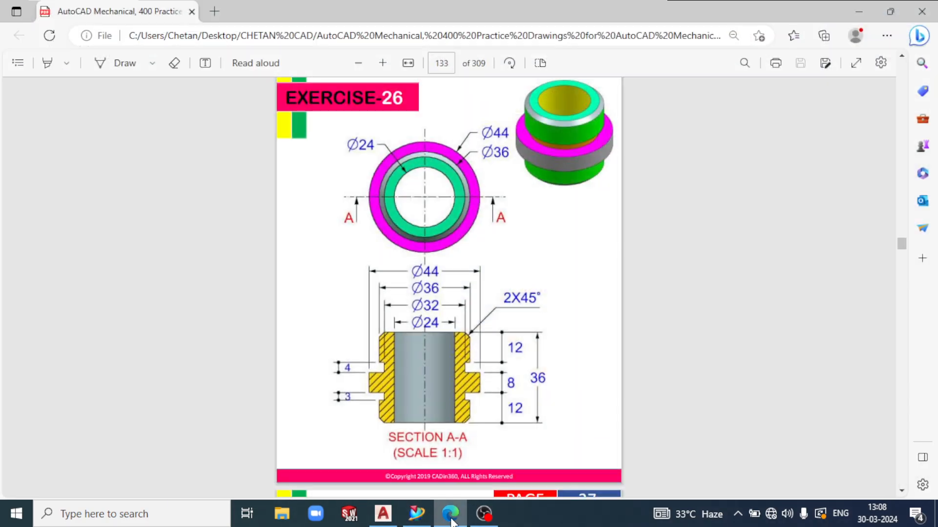
{"action": "left_click", "coordinate": [450, 515]}
{"action": "scroll", "coordinate": [603, 185], "scroll_direction": "up", "scroll_amount": 3}
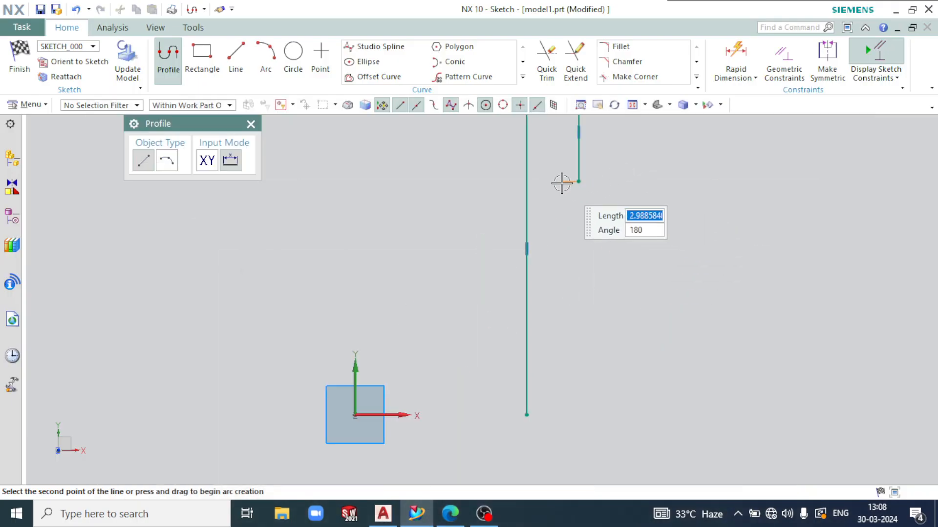
{"action": "left_click", "coordinate": [560, 218]}
{"action": "left_click", "coordinate": [562, 212]}
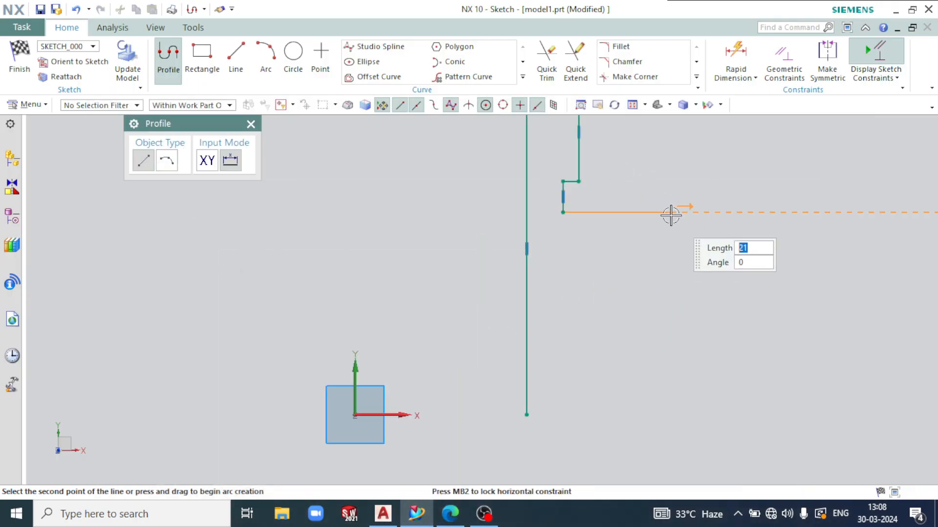
{"action": "left_click", "coordinate": [672, 211]}
{"action": "left_click", "coordinate": [672, 279]}
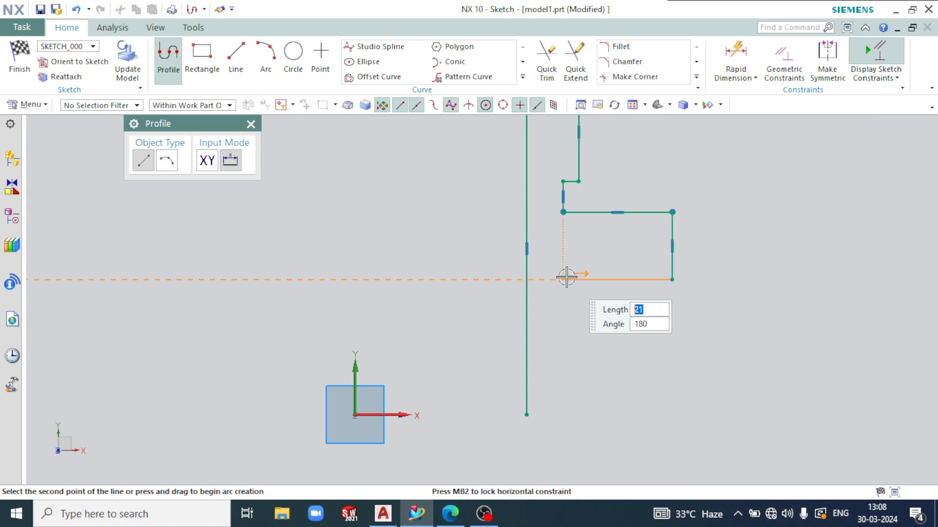
{"action": "left_click", "coordinate": [563, 279]}
- Draw the lower groove and a lower outer edge about 21 mm long, then close the profile along the bottom
{"action": "left_click", "coordinate": [563, 306]}
{"action": "left_click", "coordinate": [579, 306]}
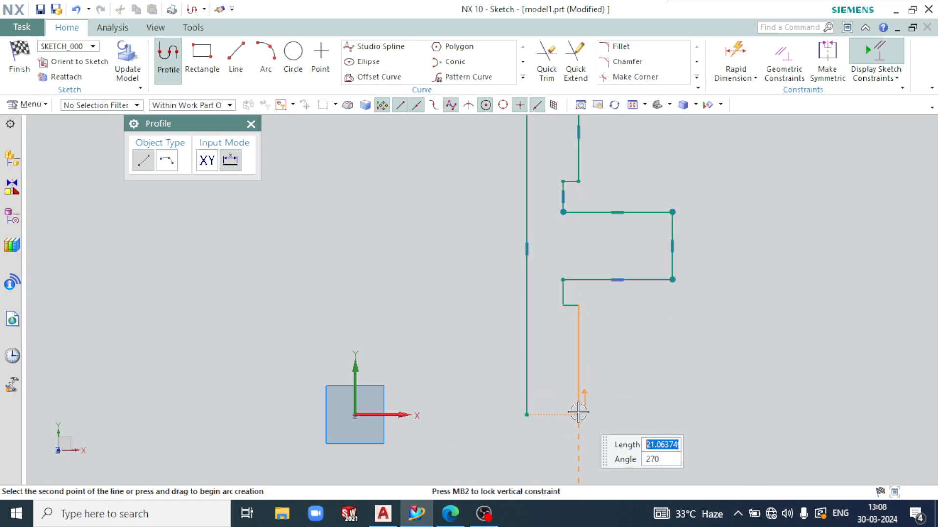
{"action": "left_click", "coordinate": [579, 414]}
{"action": "left_click", "coordinate": [527, 414]}
{"action": "key", "text": "Escape"}
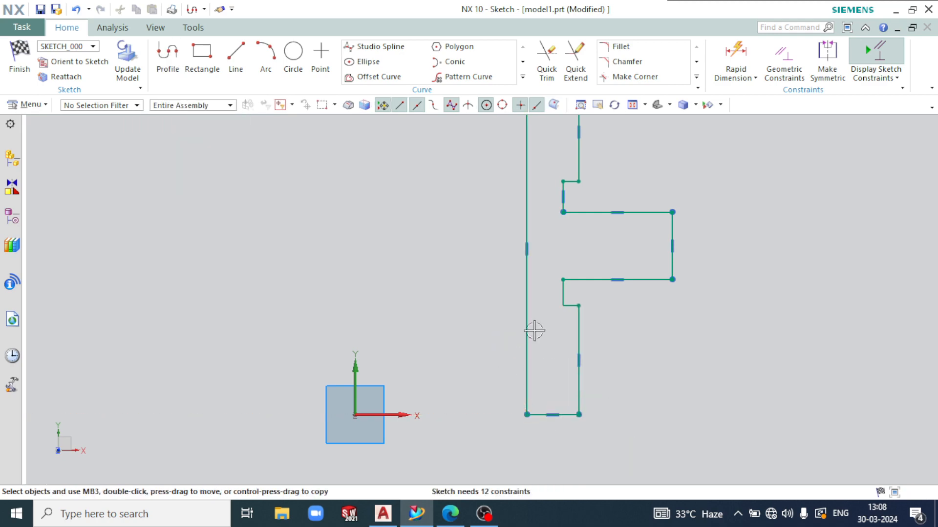
{"action": "key", "text": "ctrl+f"}
- Check the Exercise-26 section dimensions, return from the accidentally opened web page to the PDF drawing, and switch back to NX
{"action": "left_click", "coordinate": [449, 513]}
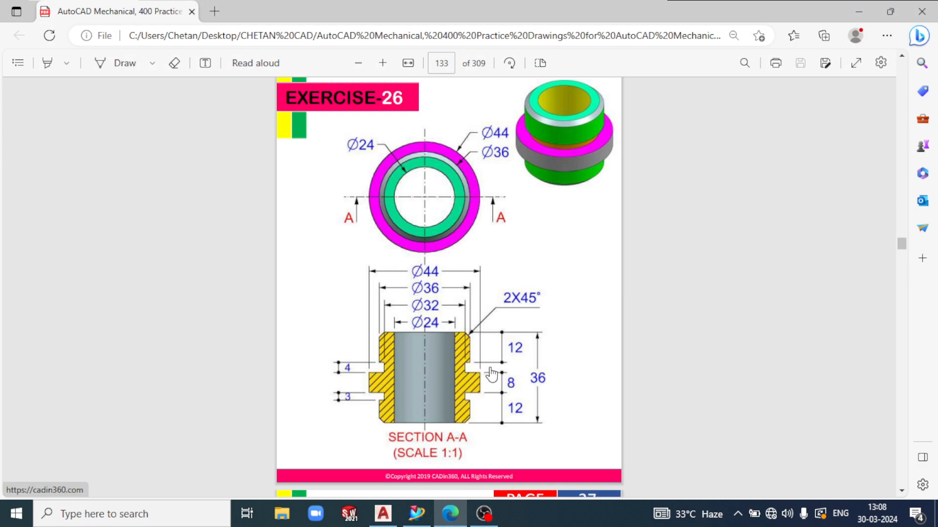
{"action": "left_click", "coordinate": [545, 385]}
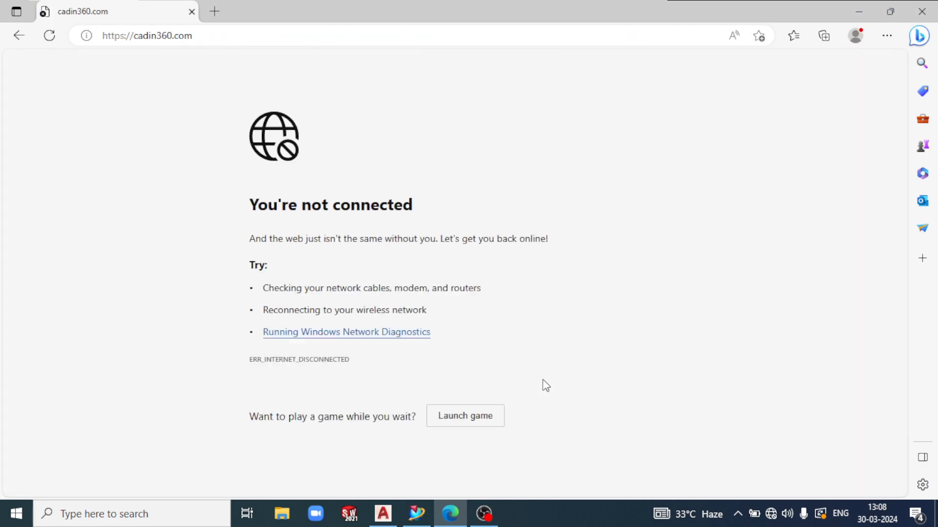
{"action": "left_click_drag", "start_coordinate": [543, 379], "coordinate": [543, 410]}
{"action": "left_click", "coordinate": [456, 518]}
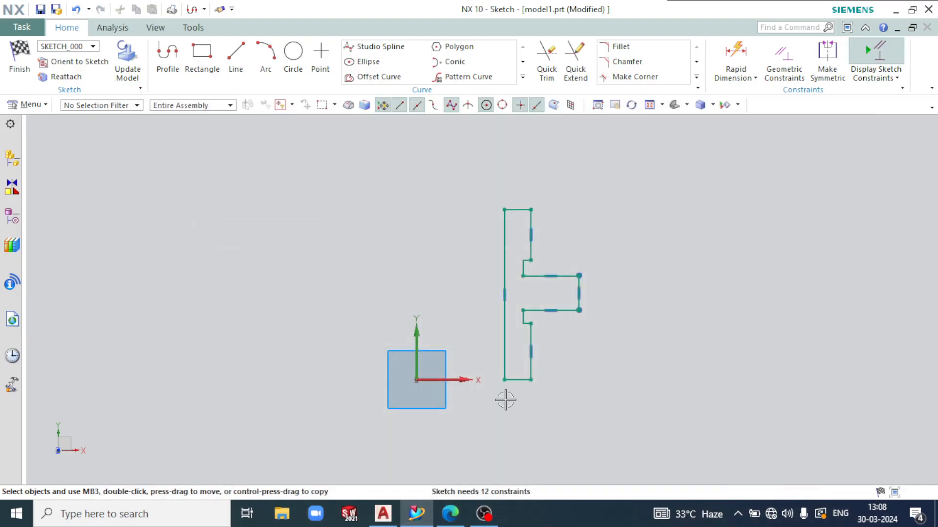
{"action": "left_click", "coordinate": [456, 522]}
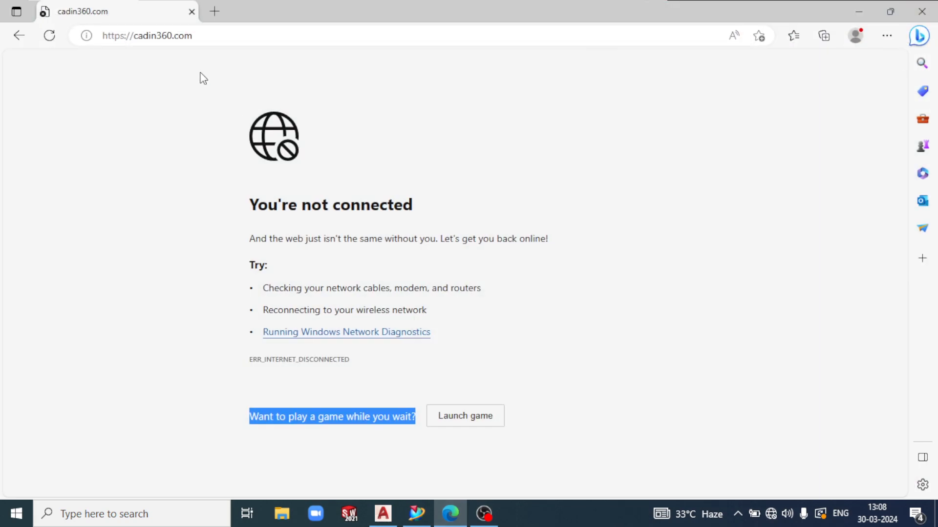
{"action": "left_click", "coordinate": [16, 36]}
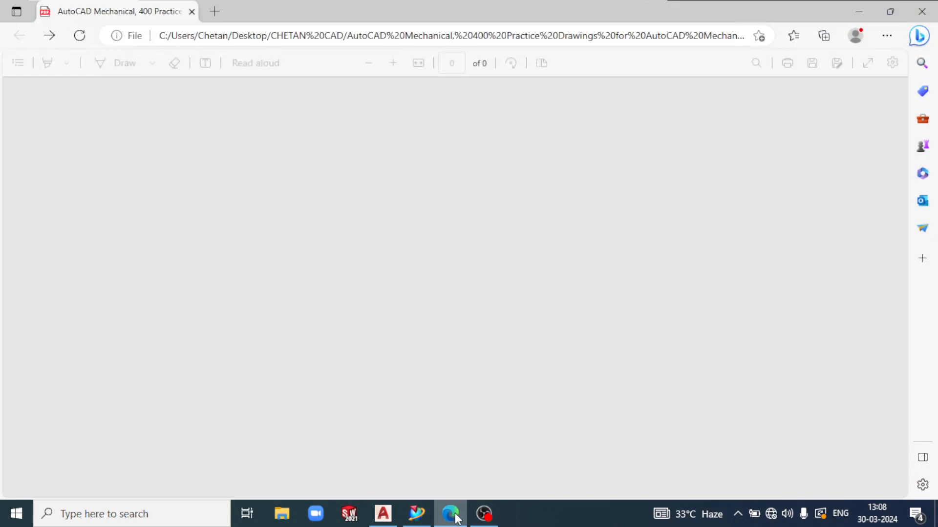
{"action": "left_click", "coordinate": [450, 513]}
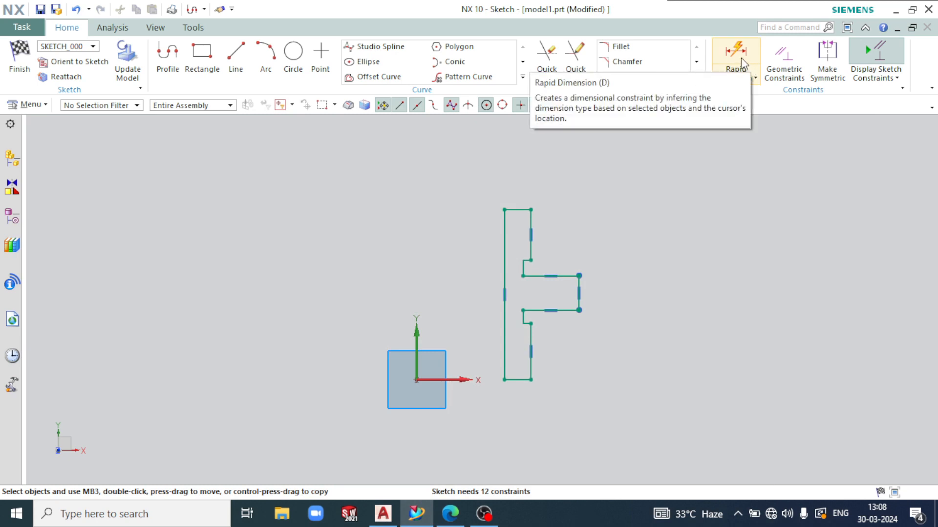
- Finish the sketch and revolve the closed half-section profile from 0 to 360 degrees about the datum Y axis
{"action": "left_click", "coordinate": [20, 61]}
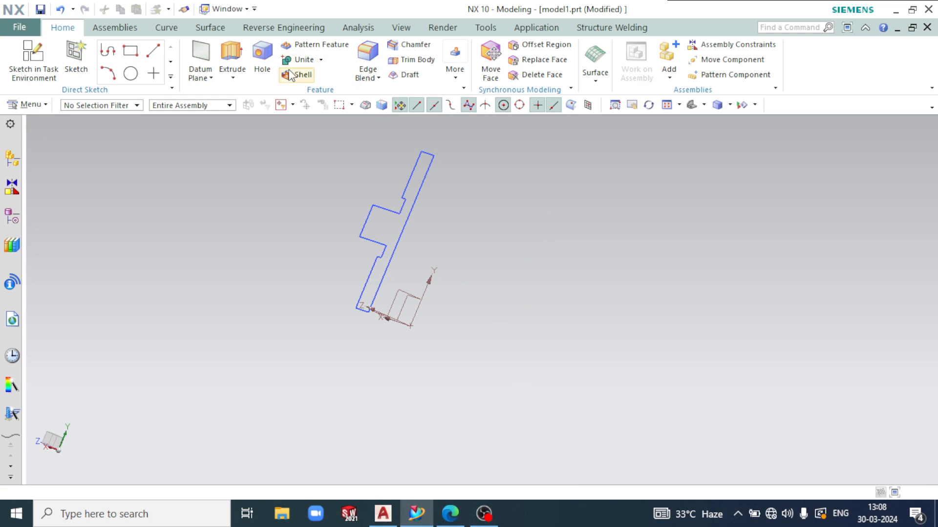
{"action": "left_click", "coordinate": [232, 79]}
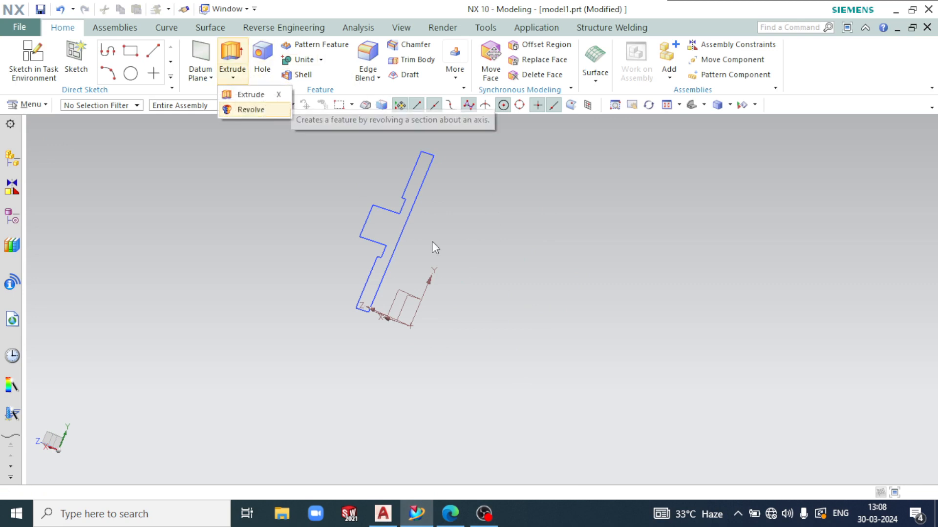
{"action": "left_click", "coordinate": [267, 110]}
{"action": "mouse_move", "coordinate": [544, 182]}
{"action": "middle_mouse_down"}
{"action": "mouse_move", "coordinate": [517, 184]}
{"action": "mouse_move", "coordinate": [601, 195]}
{"action": "mouse_move", "coordinate": [471, 148]}
{"action": "middle_mouse_up"}
{"action": "left_click_drag", "start_coordinate": [439, 135], "coordinate": [610, 345]}
{"action": "middle_click_drag", "start_coordinate": [628, 218], "coordinate": [616, 255]}
{"action": "left_click", "coordinate": [268, 242]}
{"action": "middle_click_drag", "start_coordinate": [402, 199], "coordinate": [439, 203]}
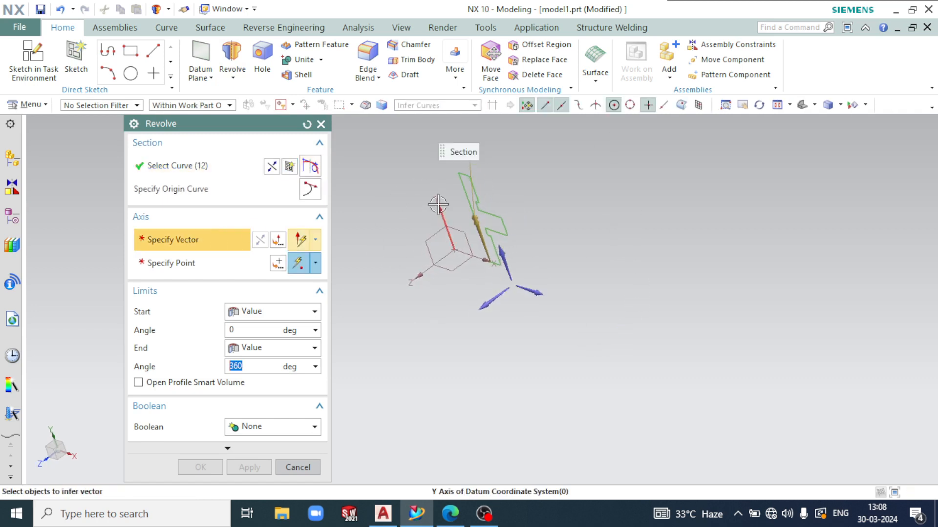
{"action": "left_click", "coordinate": [439, 203]}
{"action": "mouse_move", "coordinate": [664, 184]}
{"action": "middle_mouse_down"}
{"action": "mouse_move", "coordinate": [698, 168]}
{"action": "mouse_move", "coordinate": [674, 182]}
{"action": "mouse_move", "coordinate": [682, 163]}
{"action": "mouse_move", "coordinate": [590, 145]}
{"action": "mouse_move", "coordinate": [663, 178]}
{"action": "middle_mouse_up"}
{"action": "left_click", "coordinate": [201, 468]}
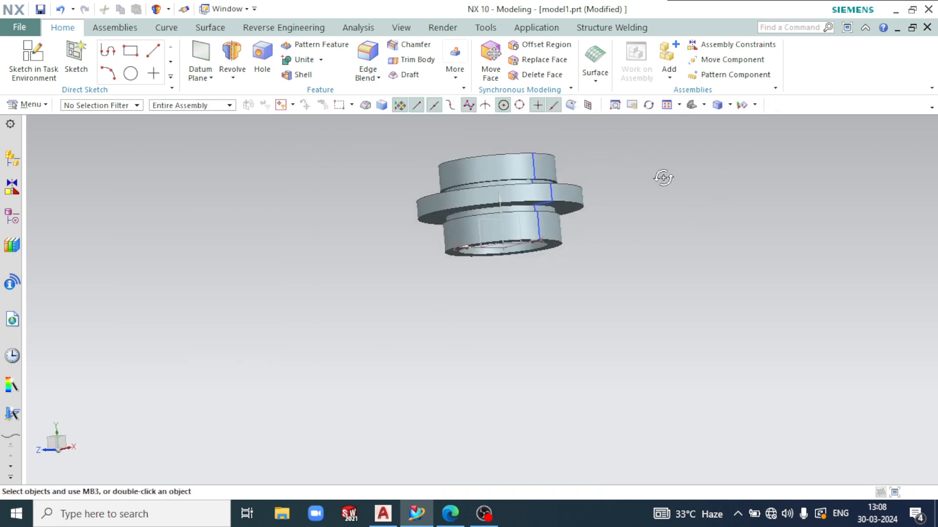
- Chamfer the bushing's bottom and top outer circular edges using Offset and Angle with a 3 mm distance and 30 degree angle
{"action": "left_click", "coordinate": [412, 45]}
{"action": "scroll", "coordinate": [589, 263], "scroll_direction": "up", "scroll_amount": 3}
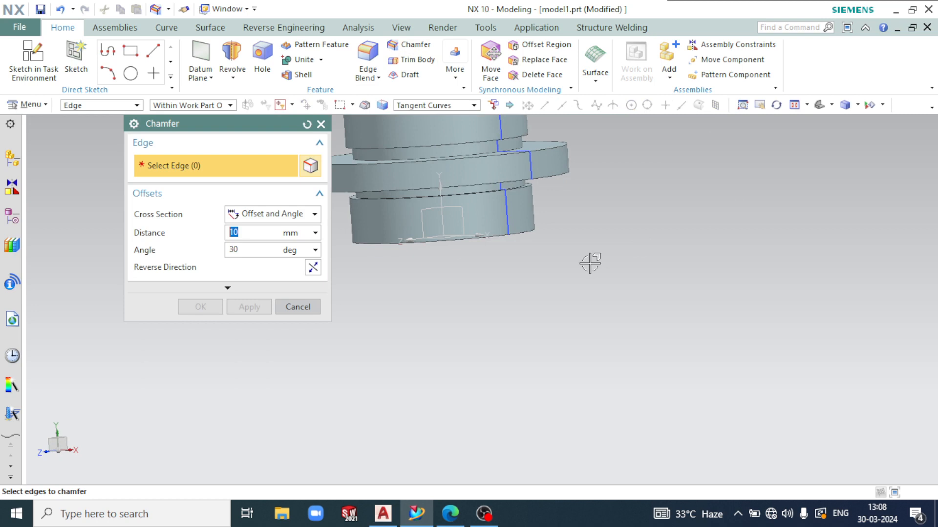
{"action": "left_click", "coordinate": [535, 235]}
{"action": "middle_click_drag", "start_coordinate": [636, 228], "coordinate": [619, 181]}
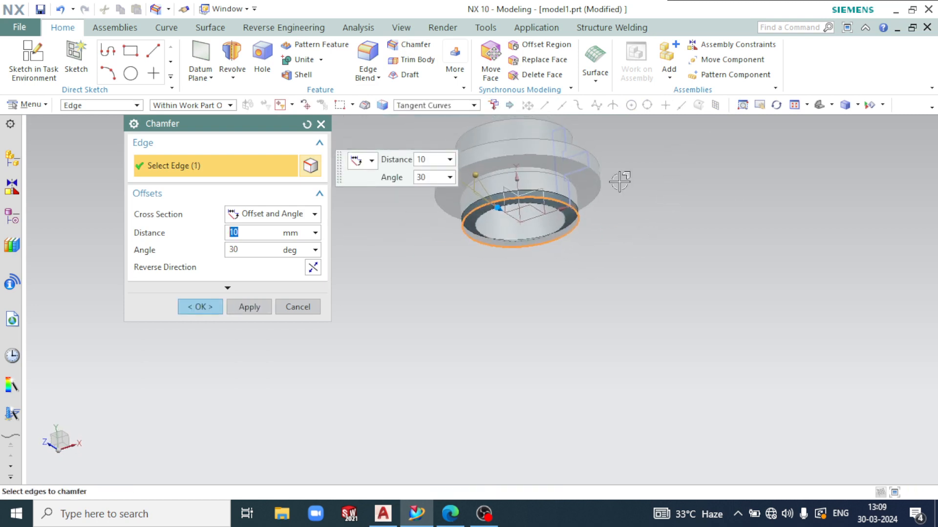
{"action": "scroll", "coordinate": [474, 218], "scroll_direction": "up", "scroll_amount": 5}
{"action": "middle_click_drag", "start_coordinate": [513, 210], "coordinate": [534, 194]}
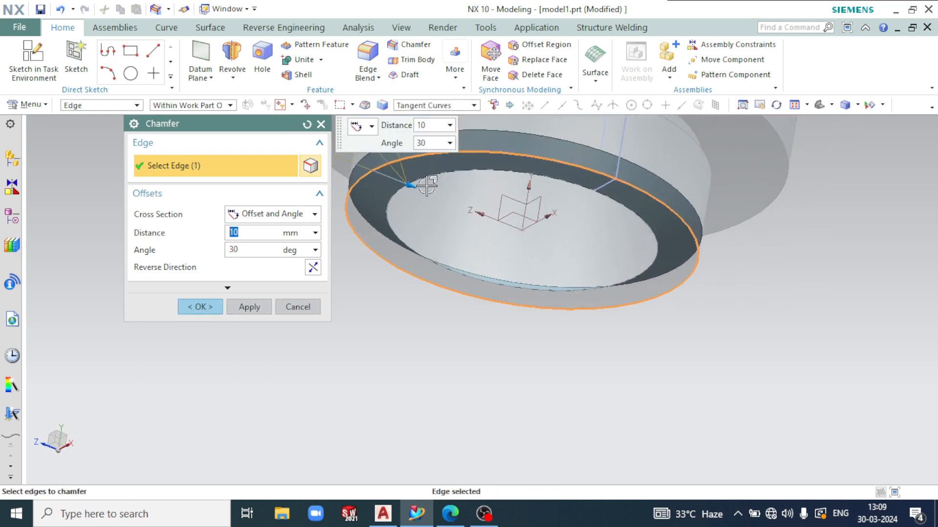
{"action": "type", "text": "3"}
{"action": "scroll", "coordinate": [635, 363], "scroll_direction": "down", "scroll_amount": 4}
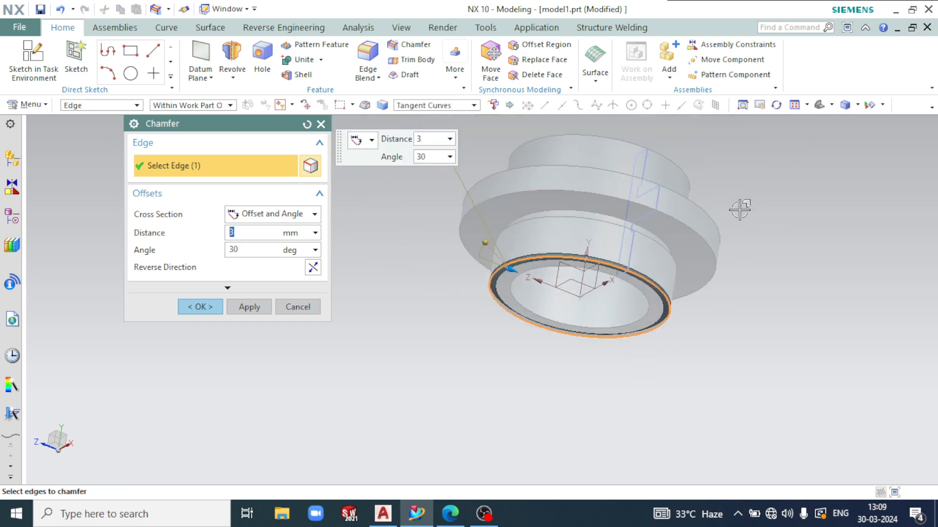
{"action": "left_click", "coordinate": [623, 138]}
{"action": "middle_click_drag", "start_coordinate": [728, 161], "coordinate": [780, 254]}
{"action": "left_click", "coordinate": [209, 308]}
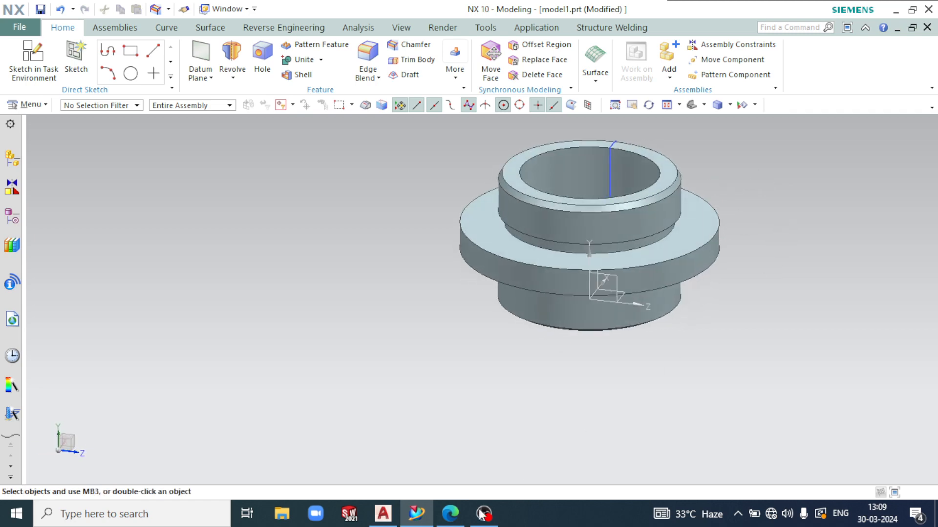
- Compare the bushing with the Exercise-26 drawing, then create a new millimetre Model part named model2.prt in NX
{"action": "left_click", "coordinate": [437, 523]}
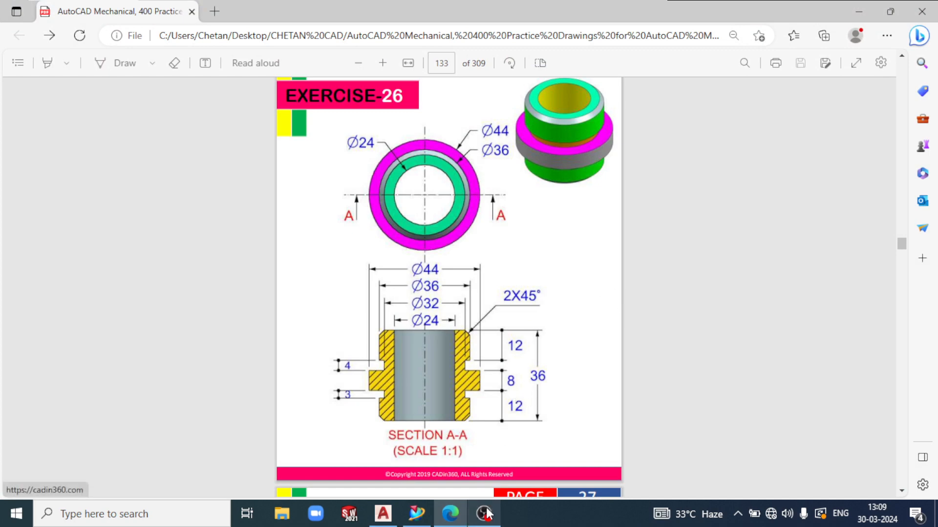
{"action": "left_click", "coordinate": [416, 513]}
{"action": "middle_click_drag", "start_coordinate": [746, 298], "coordinate": [732, 321]}
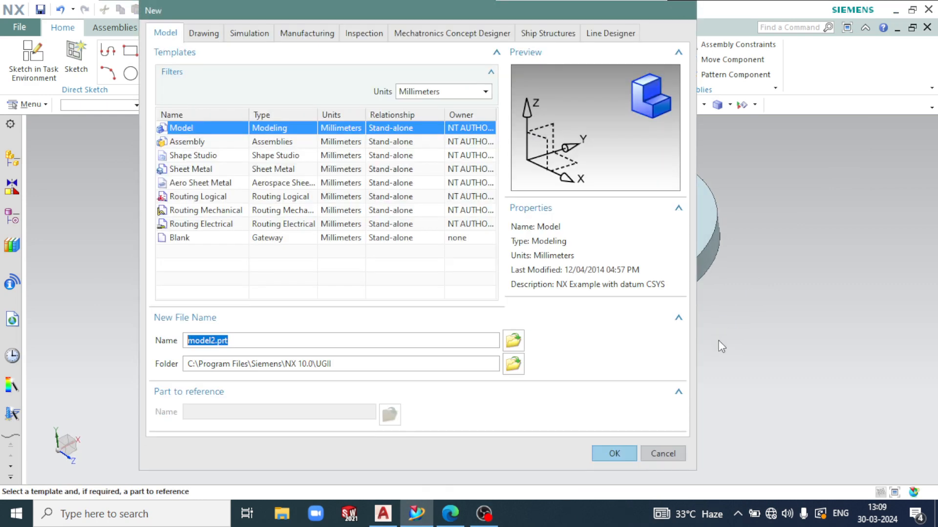
{"action": "key", "text": "Return"}
- Sketch a large circle centred on the origin of the default XY plane and finish the sketch
{"action": "left_click", "coordinate": [44, 75]}
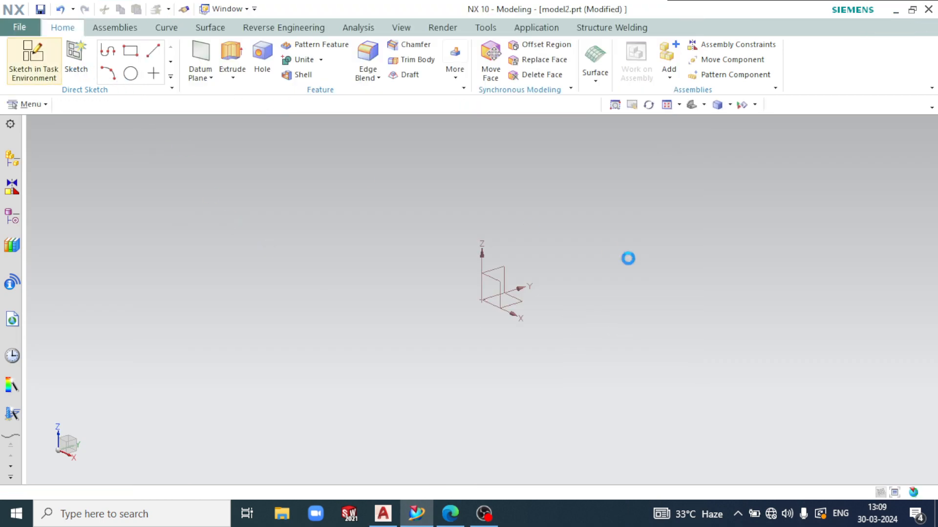
{"action": "key", "text": "Return"}
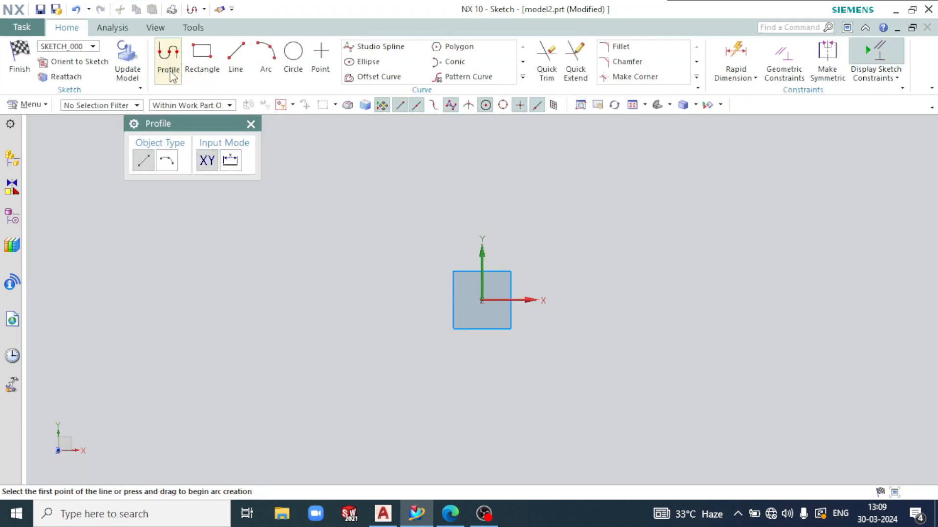
{"action": "left_click", "coordinate": [293, 55]}
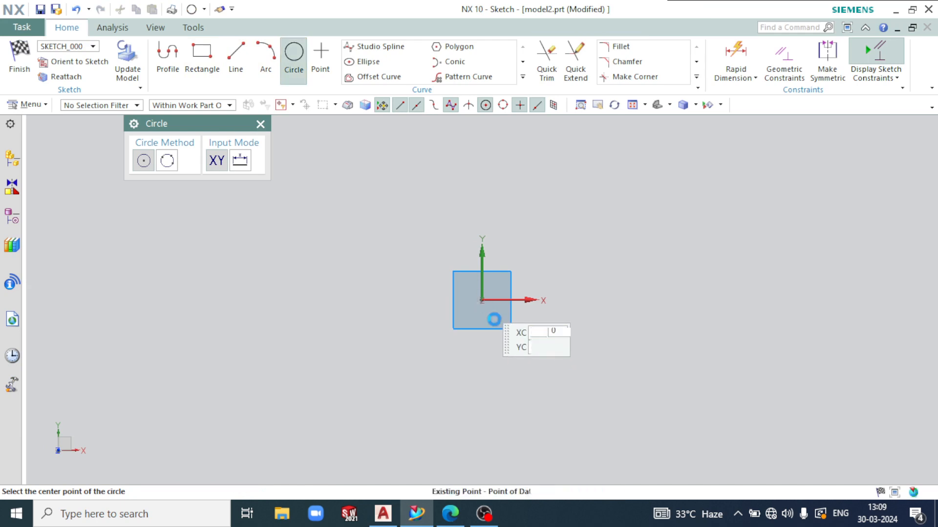
{"action": "left_click", "coordinate": [482, 301]}
{"action": "left_click", "coordinate": [610, 317]}
{"action": "left_click", "coordinate": [260, 125]}
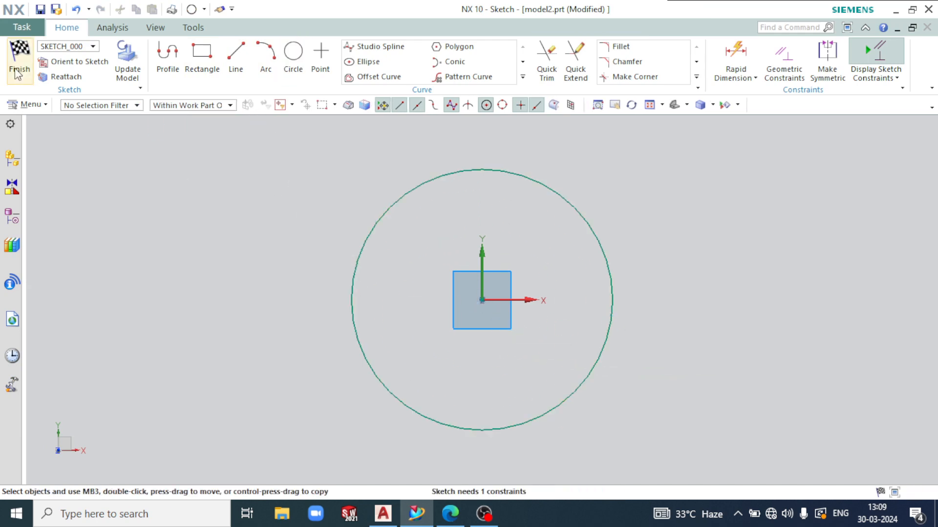
{"action": "left_click", "coordinate": [20, 59]}
- Extrude the circle upward along Z into a solid cylinder more than half as tall as it is wide
{"action": "left_click", "coordinate": [501, 348]}
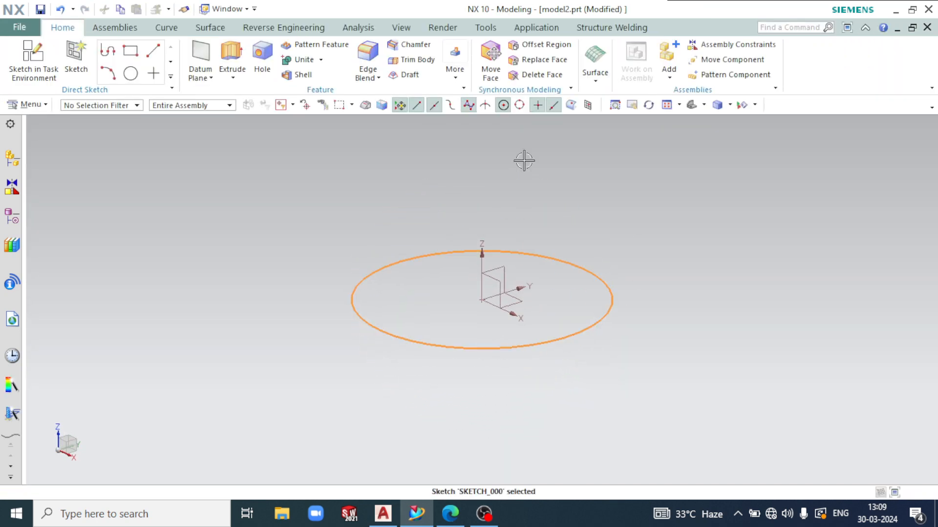
{"action": "left_click", "coordinate": [230, 55]}
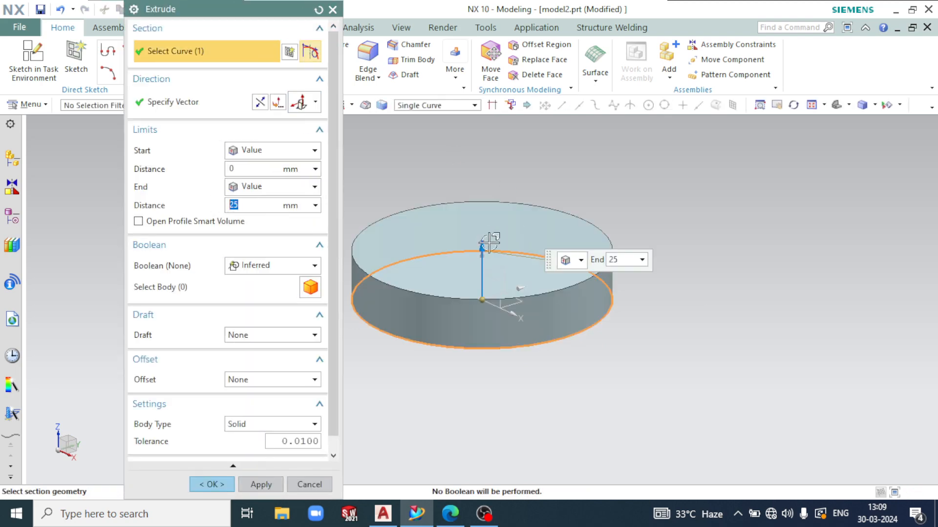
{"action": "left_click", "coordinate": [211, 484]}
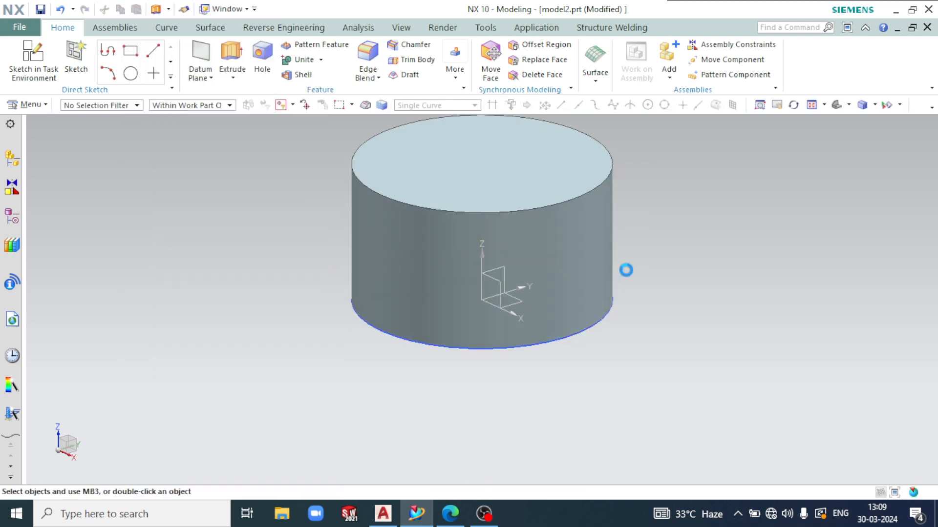
- Start a new task-environment sketch on the datum YZ plane through the cylinder's axis and leave the Profile tool
{"action": "middle_click_drag", "start_coordinate": [699, 255], "coordinate": [596, 248]}
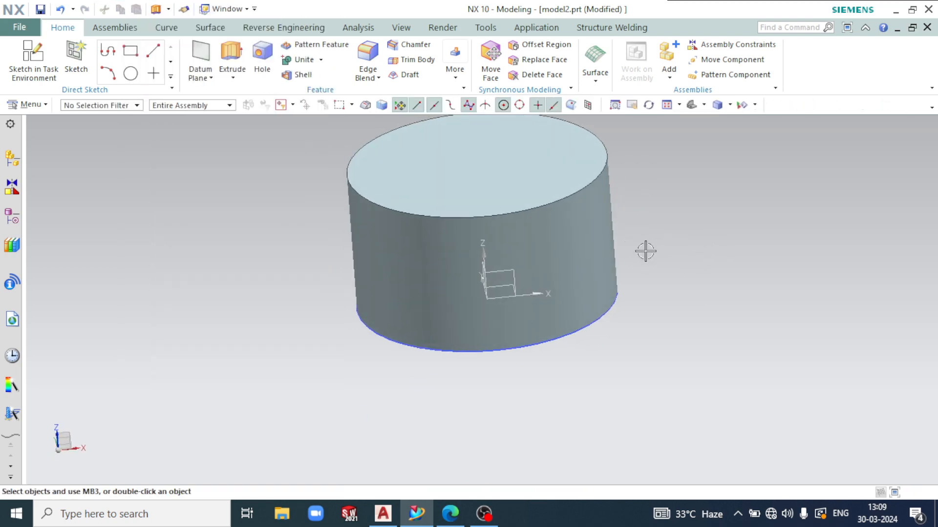
{"action": "middle_click_drag", "start_coordinate": [641, 341], "coordinate": [553, 180]}
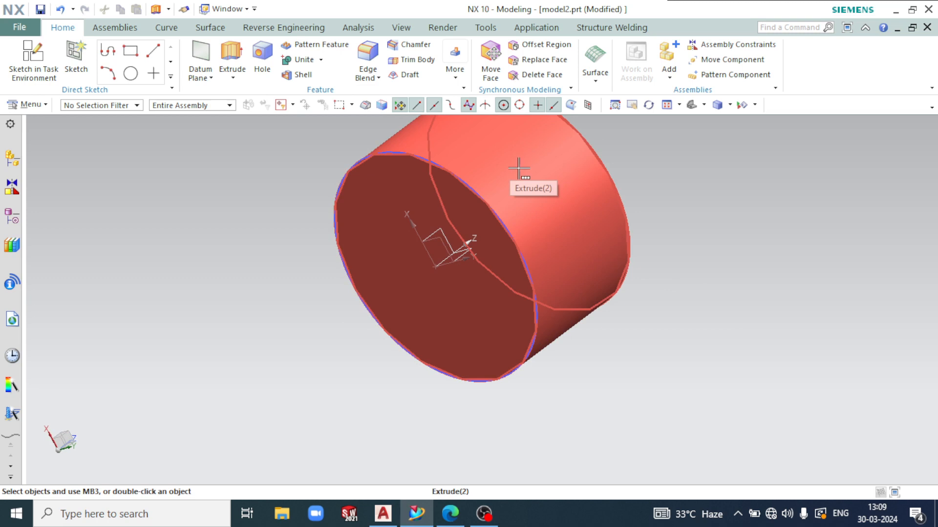
{"action": "middle_click_drag", "start_coordinate": [518, 169], "coordinate": [612, 264]}
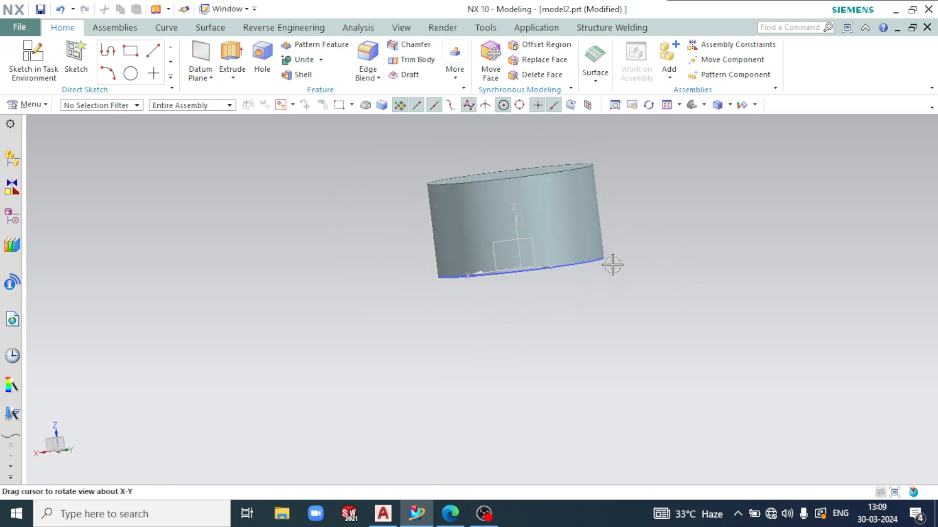
{"action": "left_click", "coordinate": [33, 54]}
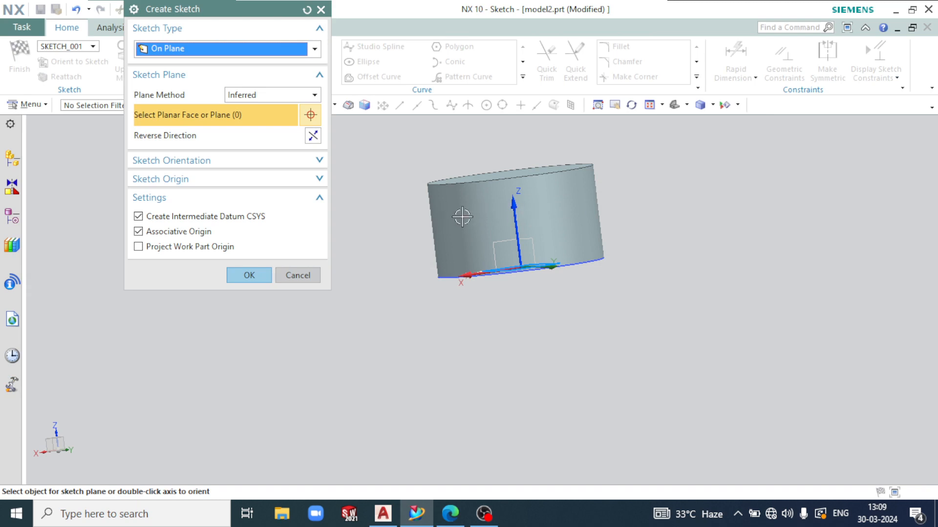
{"action": "middle_click_drag", "start_coordinate": [596, 193], "coordinate": [581, 165]}
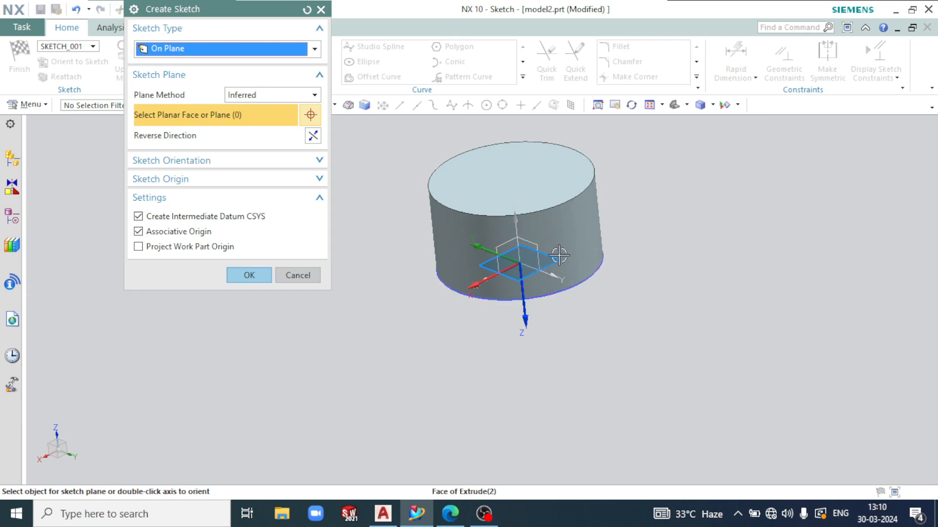
{"action": "mouse_move", "coordinate": [613, 247]}
{"action": "middle_mouse_down"}
{"action": "mouse_move", "coordinate": [645, 203]}
{"action": "mouse_move", "coordinate": [642, 234]}
{"action": "mouse_move", "coordinate": [609, 155]}
{"action": "mouse_move", "coordinate": [617, 345]}
{"action": "mouse_move", "coordinate": [509, 167]}
{"action": "middle_mouse_up"}
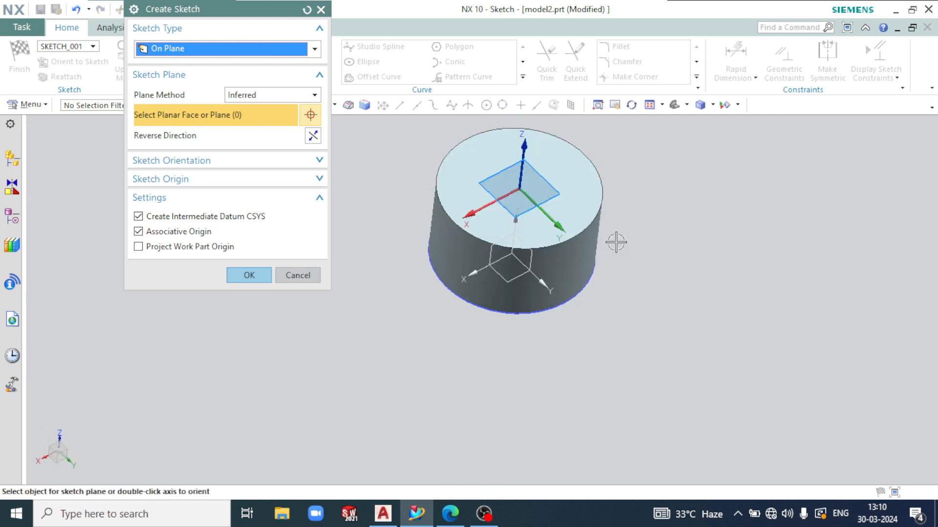
{"action": "middle_click_drag", "start_coordinate": [666, 241], "coordinate": [659, 233]}
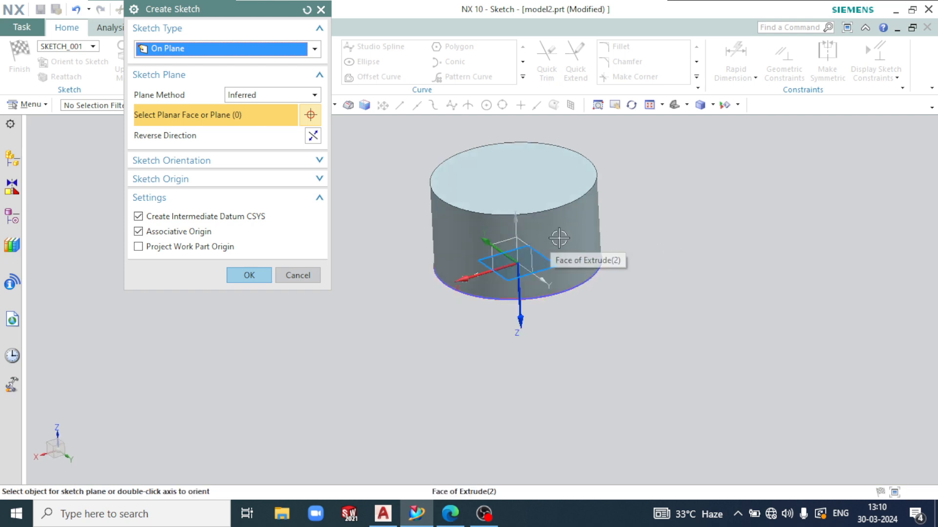
{"action": "middle_click_drag", "start_coordinate": [586, 249], "coordinate": [622, 251]}
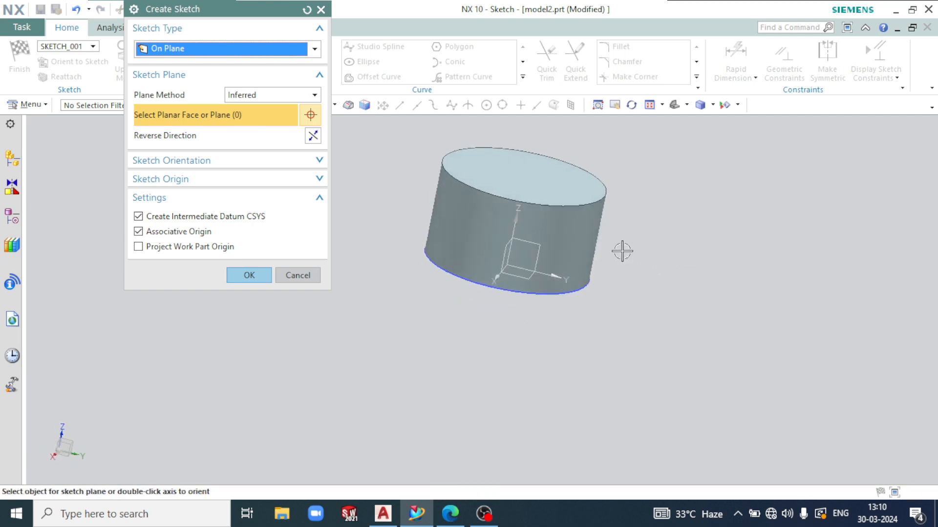
{"action": "left_click", "coordinate": [540, 248]}
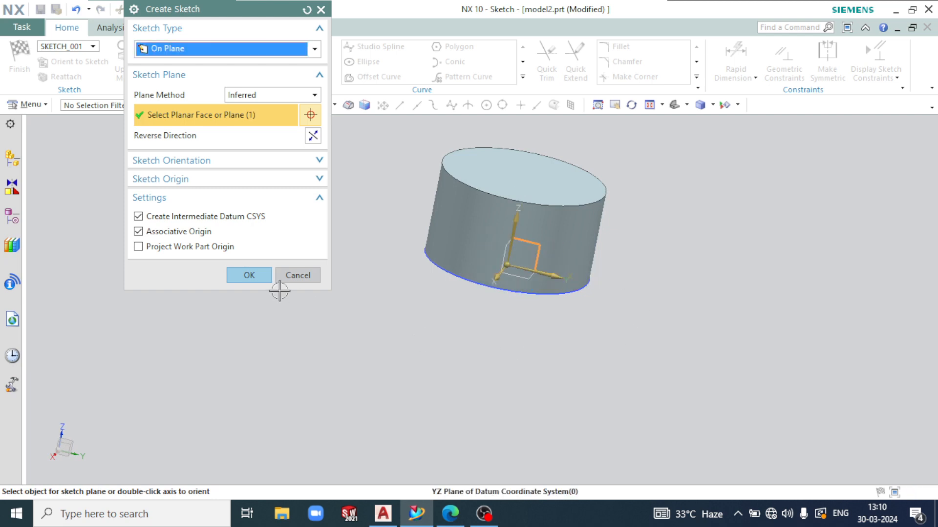
{"action": "left_click", "coordinate": [249, 275]}
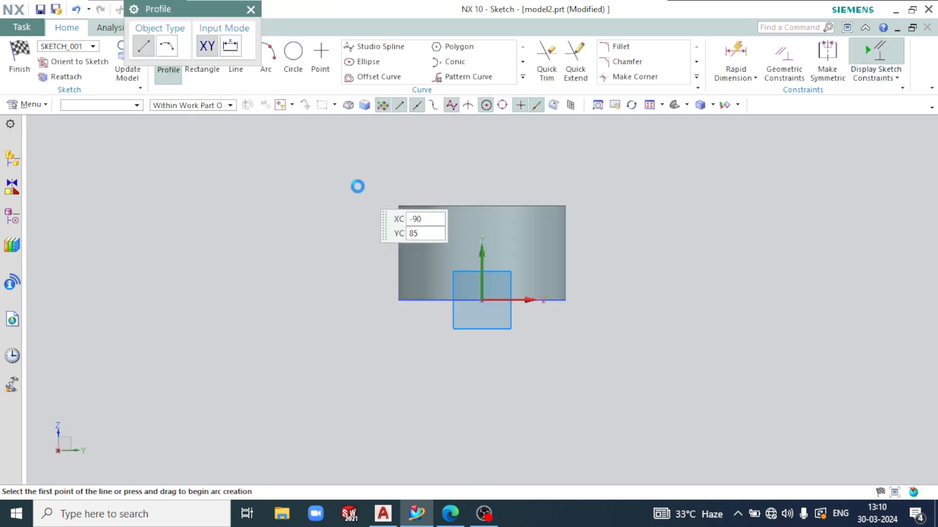
{"action": "left_click", "coordinate": [251, 10]}
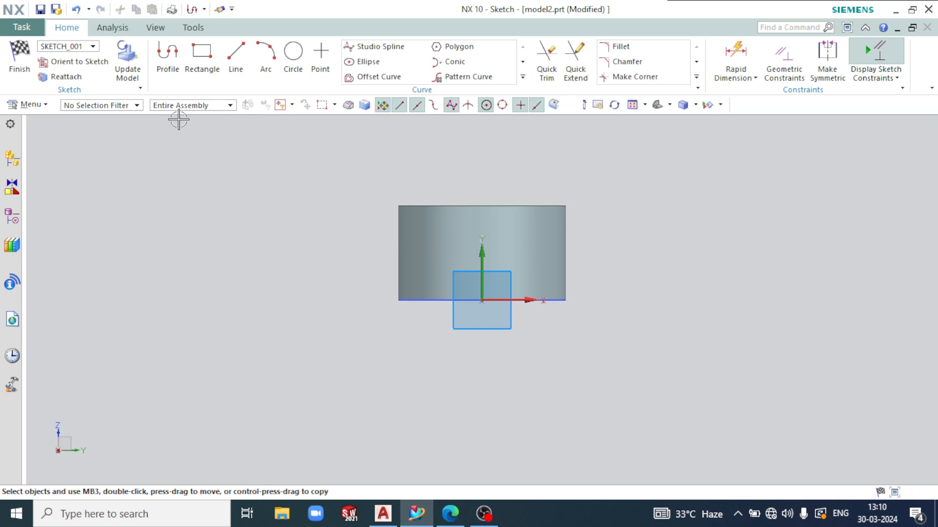
- Sketch a closed four-line profile crossing the cylinder's +Y side, about 52 mm long and 10 mm tall, with horizontal long edges and a slanted inner end
{"action": "left_click", "coordinate": [168, 67]}
{"action": "scroll", "coordinate": [571, 244], "scroll_direction": "down", "scroll_amount": 3}
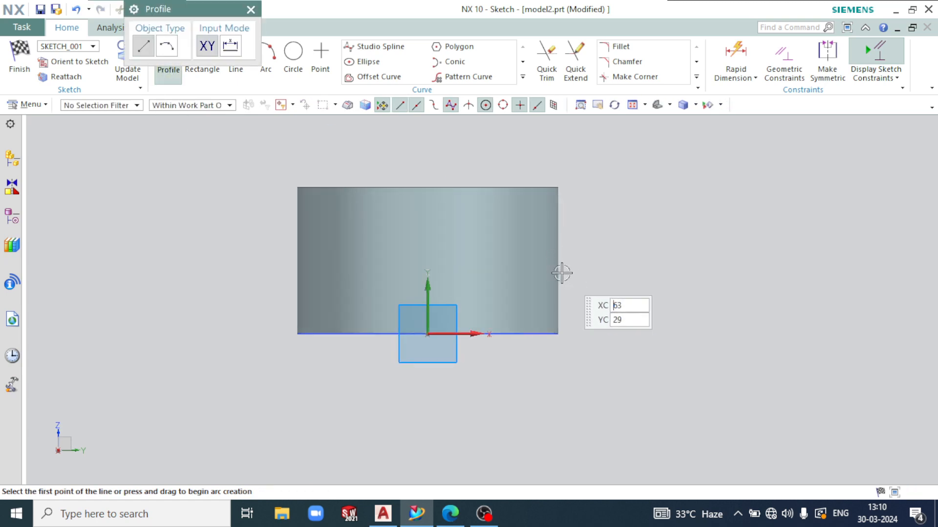
{"action": "left_click", "coordinate": [566, 262]}
{"action": "left_click", "coordinate": [454, 261]}
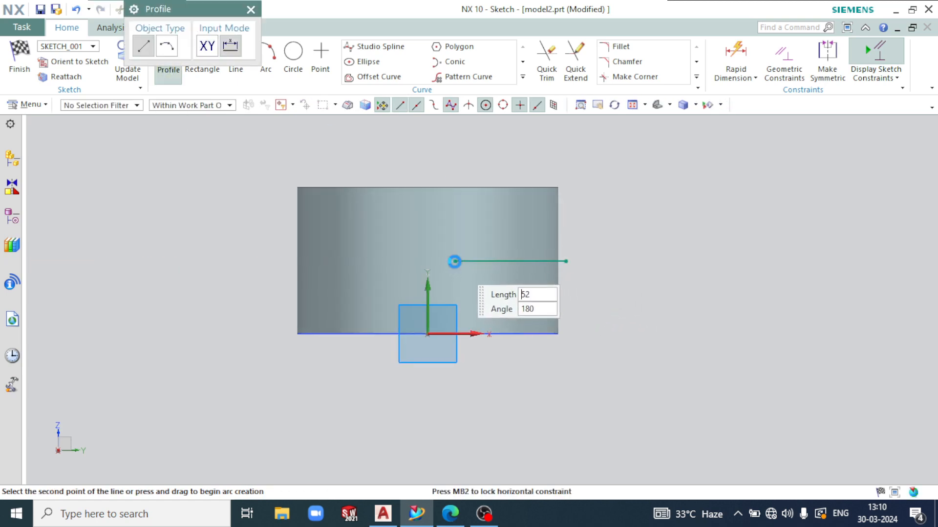
{"action": "scroll", "coordinate": [464, 238], "scroll_direction": "down", "scroll_amount": 1}
{"action": "left_click", "coordinate": [463, 240]}
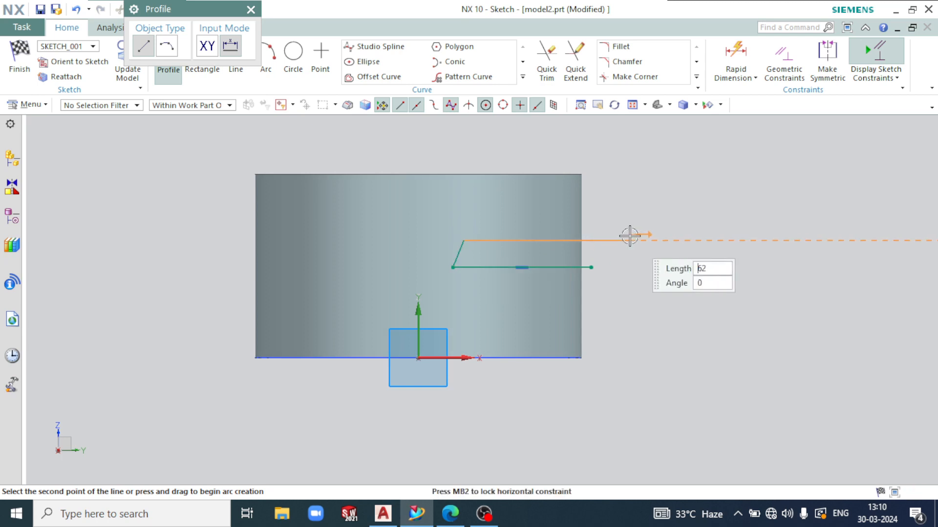
{"action": "left_click", "coordinate": [591, 241]}
{"action": "left_click", "coordinate": [590, 267]}
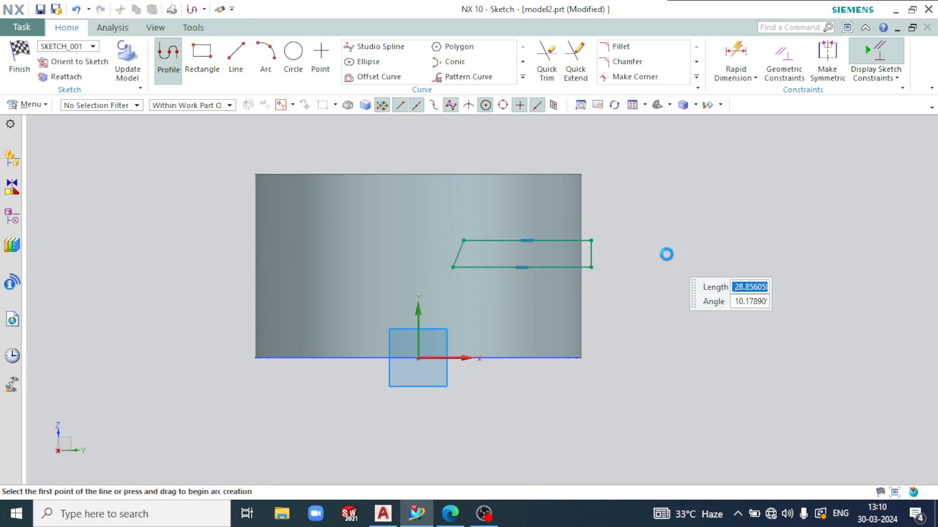
{"action": "key", "text": "Escape"}
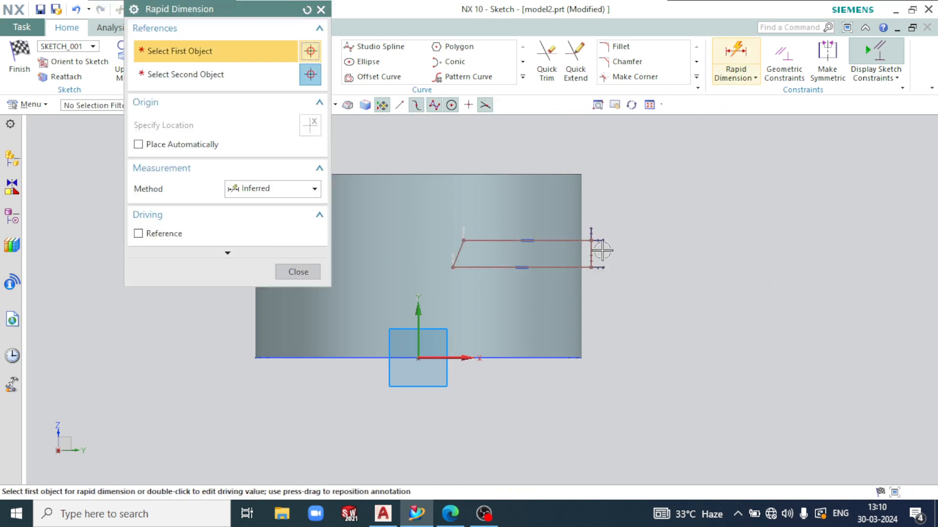
- Dimension the profile's vertical outer end as 7 mm and its upper edge as 50 mm
{"action": "left_click", "coordinate": [617, 250]}
{"action": "left_click", "coordinate": [694, 255]}
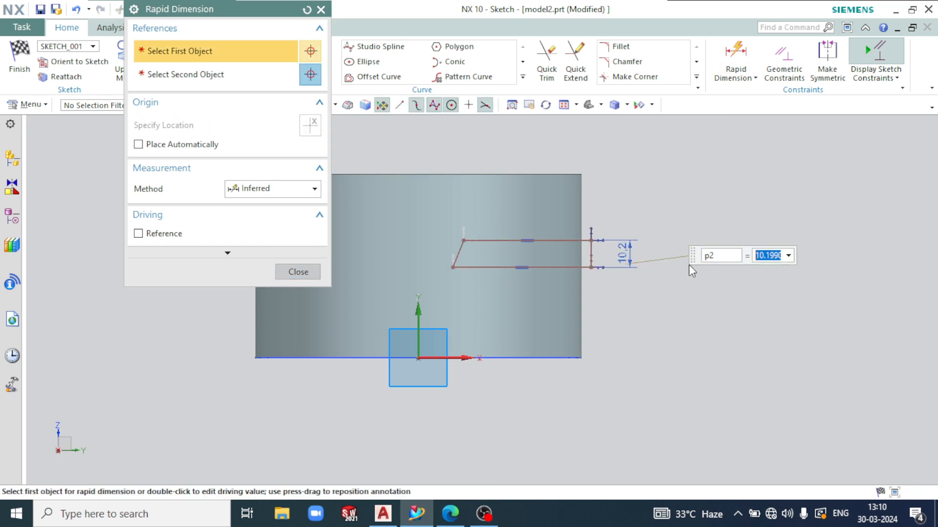
{"action": "type", "text": "7"}
{"action": "key", "text": "Return"}
{"action": "scroll", "coordinate": [606, 275], "scroll_direction": "up", "scroll_amount": 1}
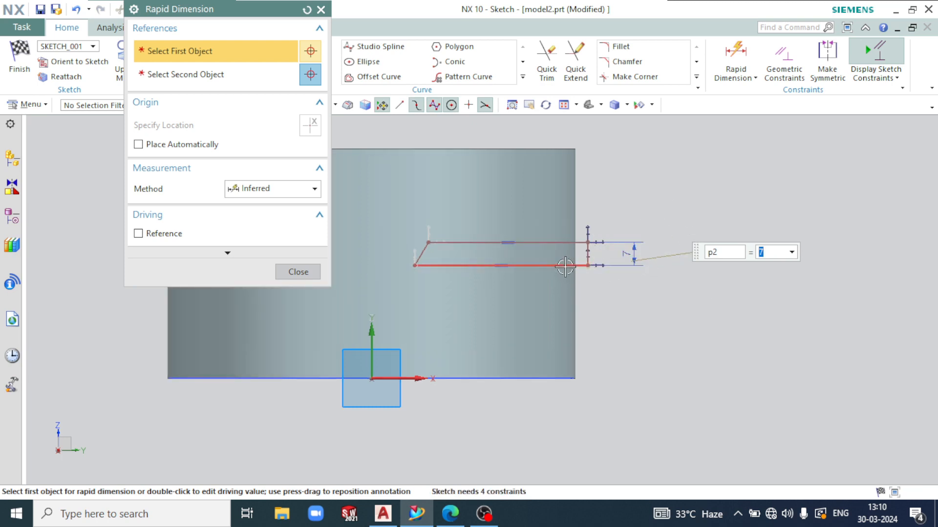
{"action": "left_click", "coordinate": [557, 242]}
{"action": "left_click", "coordinate": [548, 204]}
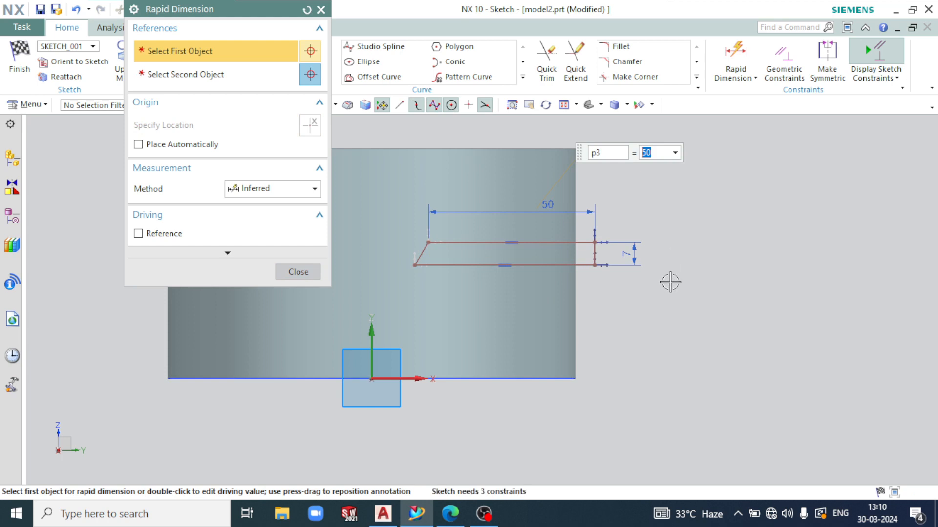
- Dimension the horizontal distance from the origin to the profile's vertical outer end and set it to 62 mm
{"action": "left_click", "coordinate": [371, 379]}
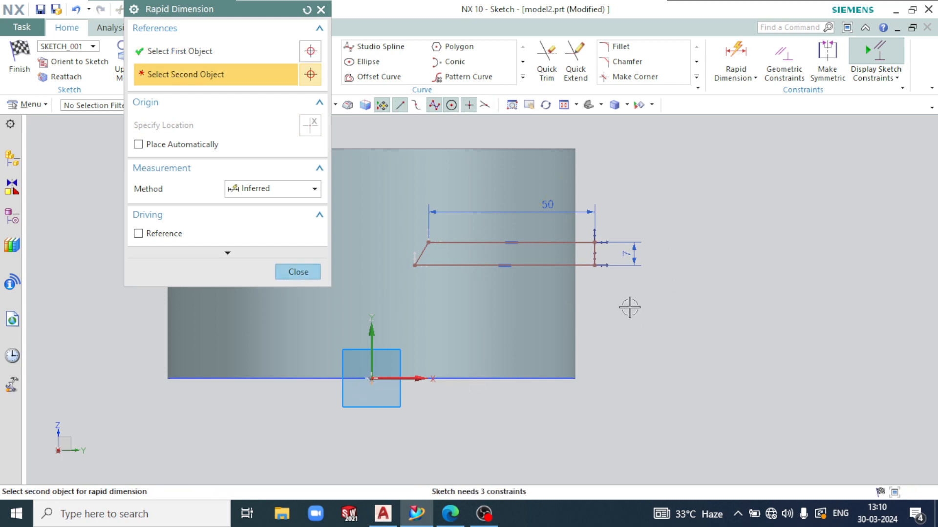
{"action": "left_click", "coordinate": [594, 266]}
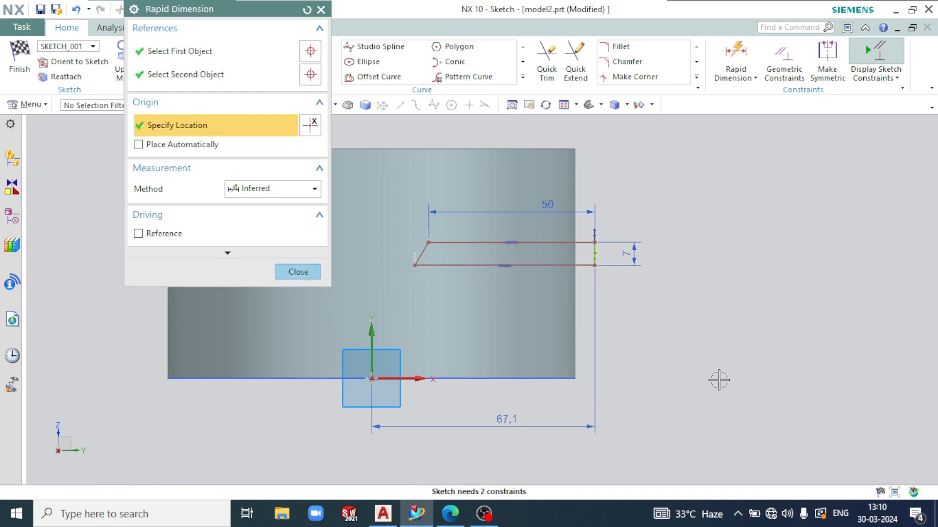
{"action": "left_click", "coordinate": [681, 390]}
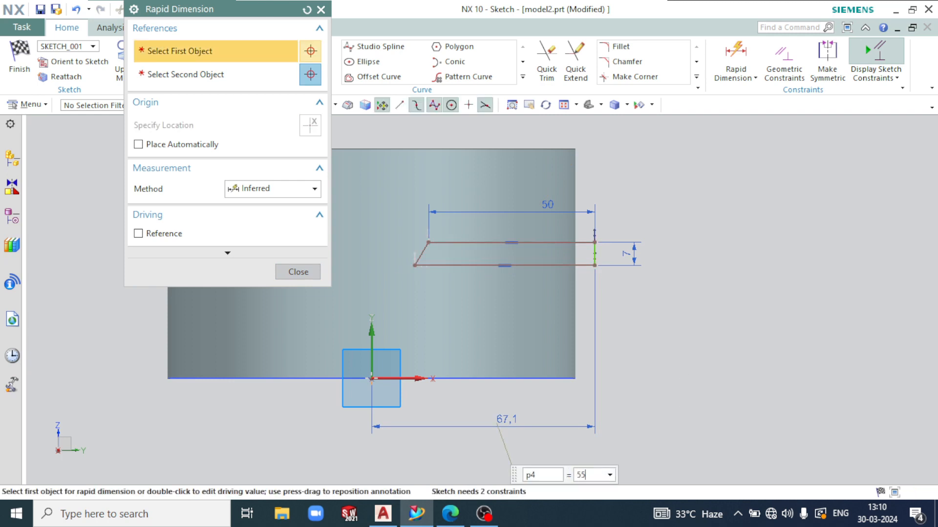
{"action": "key", "text": "Return"}
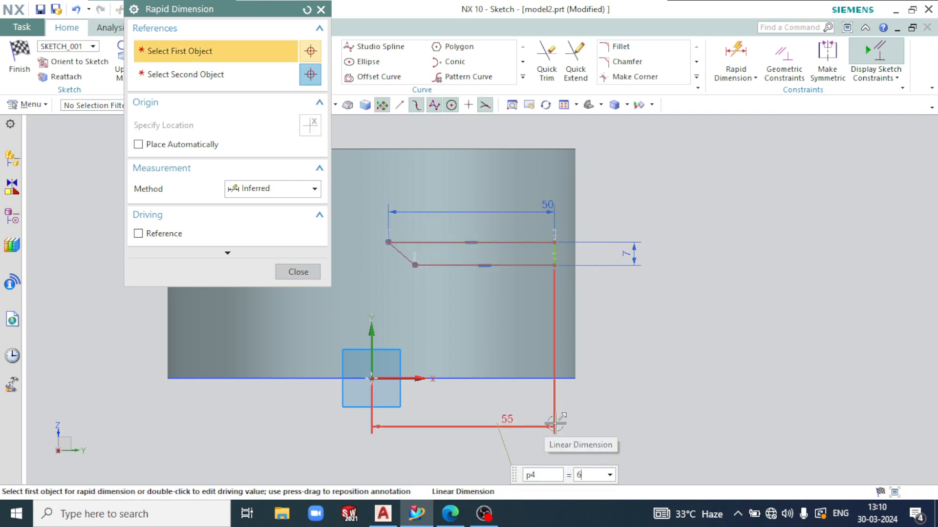
{"action": "type", "text": "60"}
{"action": "key", "text": "Return"}
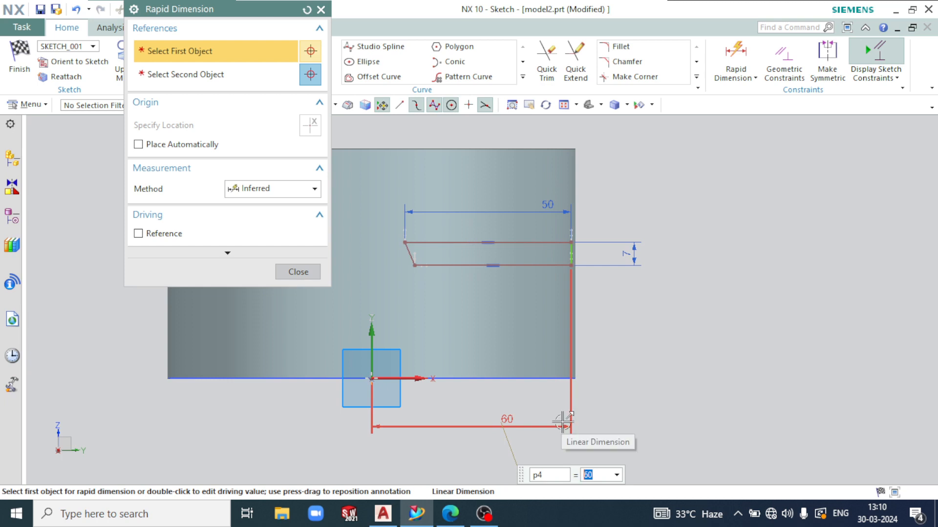
{"action": "type", "text": "62"}
{"action": "key", "text": "Return"}
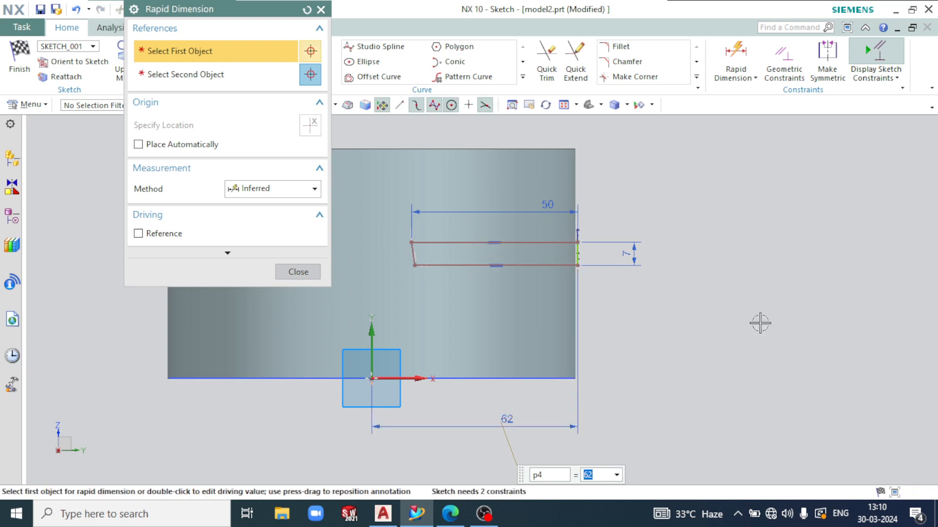
{"action": "left_click", "coordinate": [297, 272]}
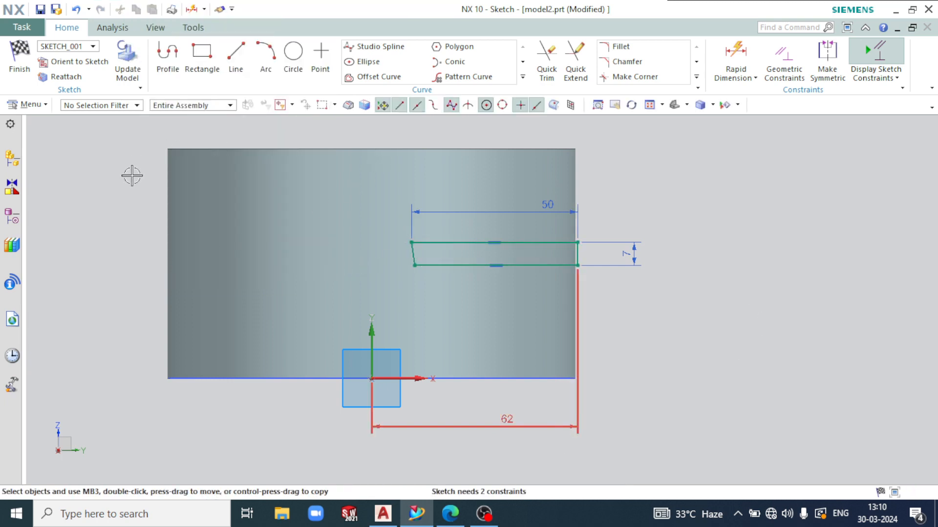
- Move the profile's lower inner corner toward the cylinder axis and set the angle between the slanted and lower lines to 59°
{"action": "scroll", "coordinate": [425, 271], "scroll_direction": "down", "scroll_amount": 3}
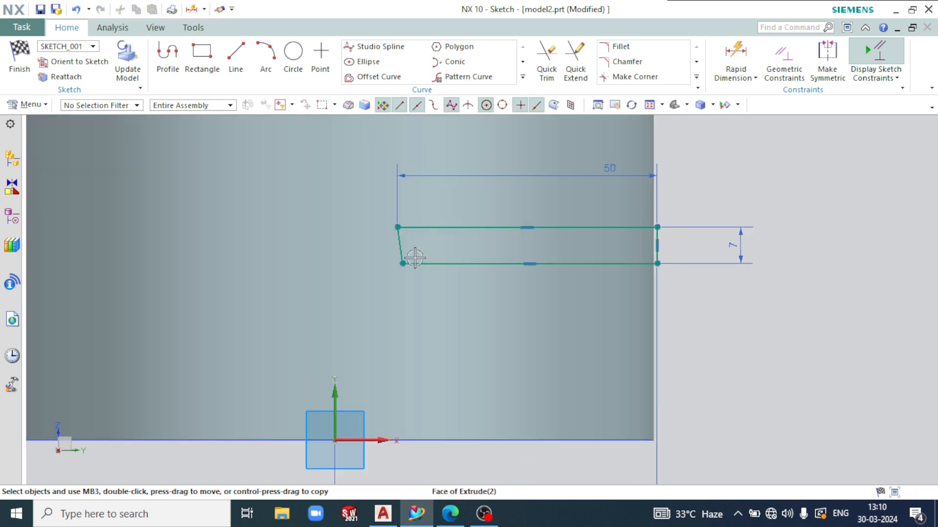
{"action": "left_click_drag", "start_coordinate": [402, 265], "coordinate": [383, 258]}
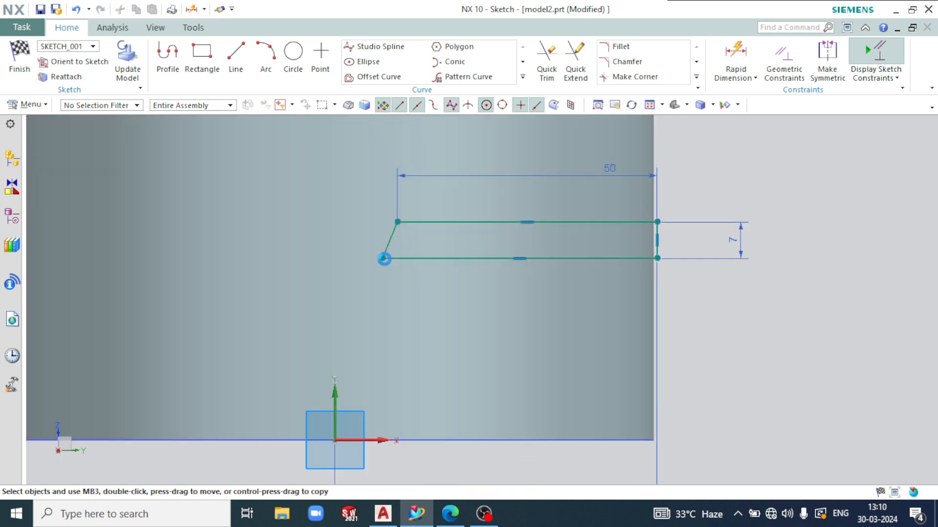
{"action": "scroll", "coordinate": [424, 324], "scroll_direction": "up", "scroll_amount": 1}
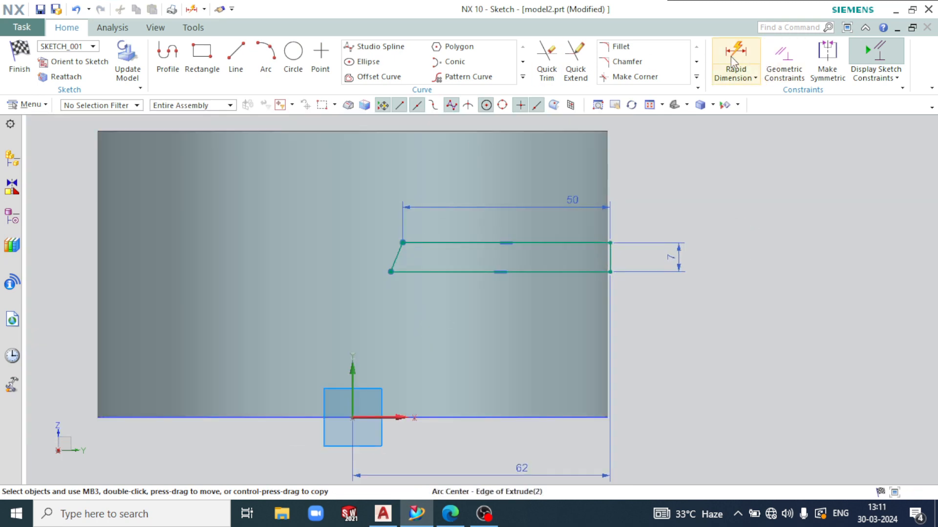
{"action": "scroll", "coordinate": [406, 255], "scroll_direction": "down", "scroll_amount": 3}
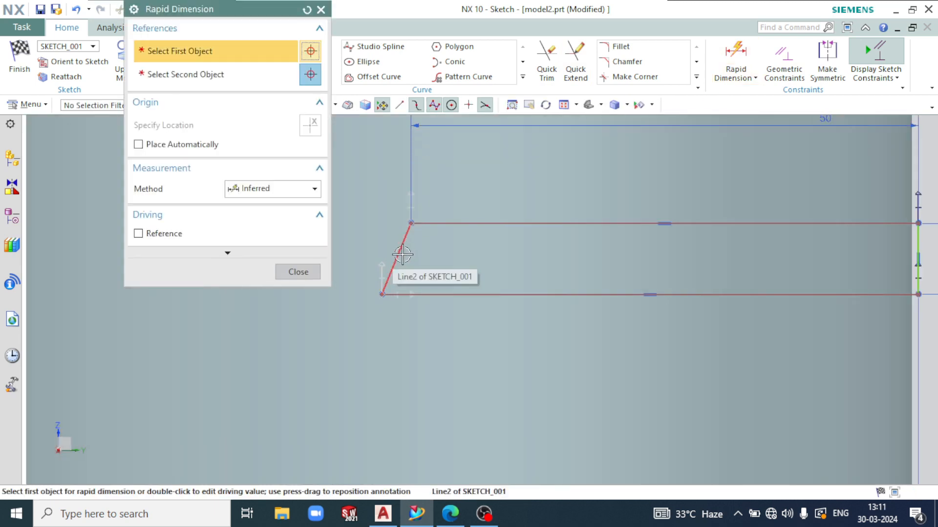
{"action": "left_click", "coordinate": [403, 254]}
{"action": "left_click", "coordinate": [405, 295]}
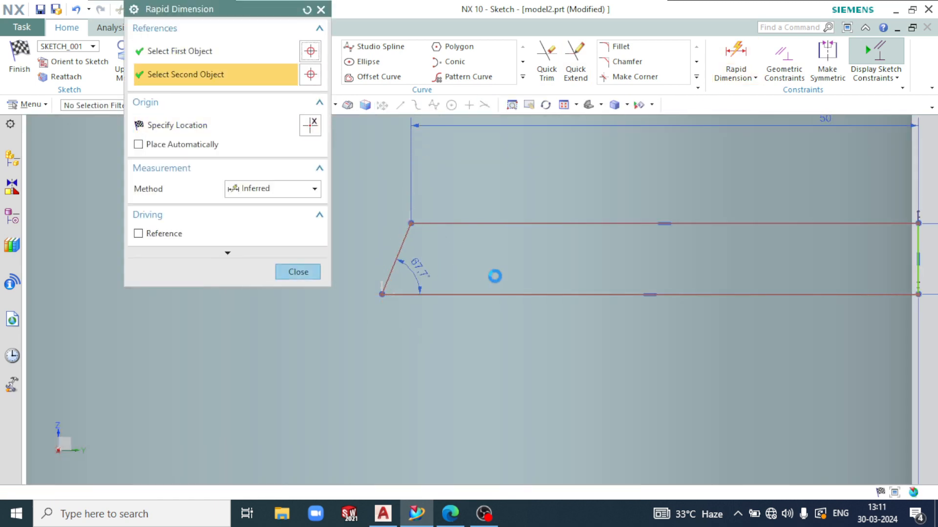
{"action": "type", "text": "59"}
{"action": "key", "text": "Return"}
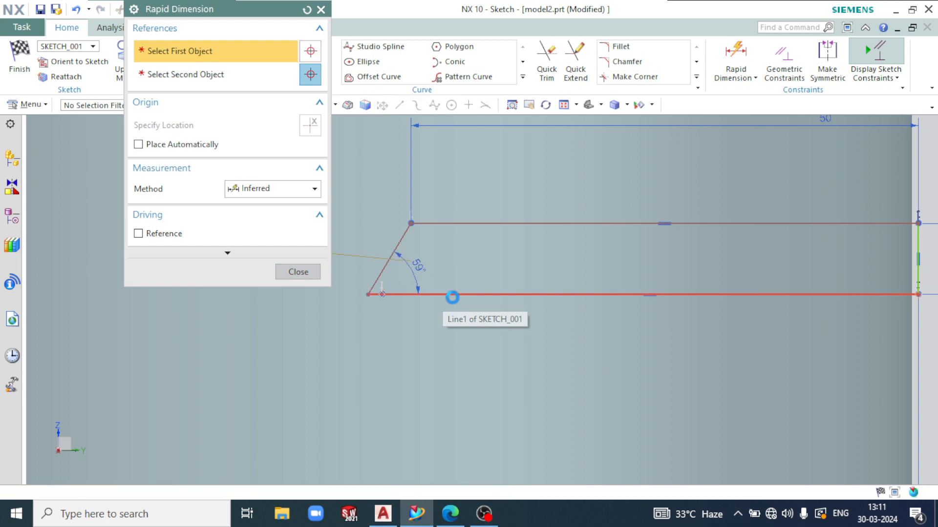
{"action": "left_click", "coordinate": [298, 274]}
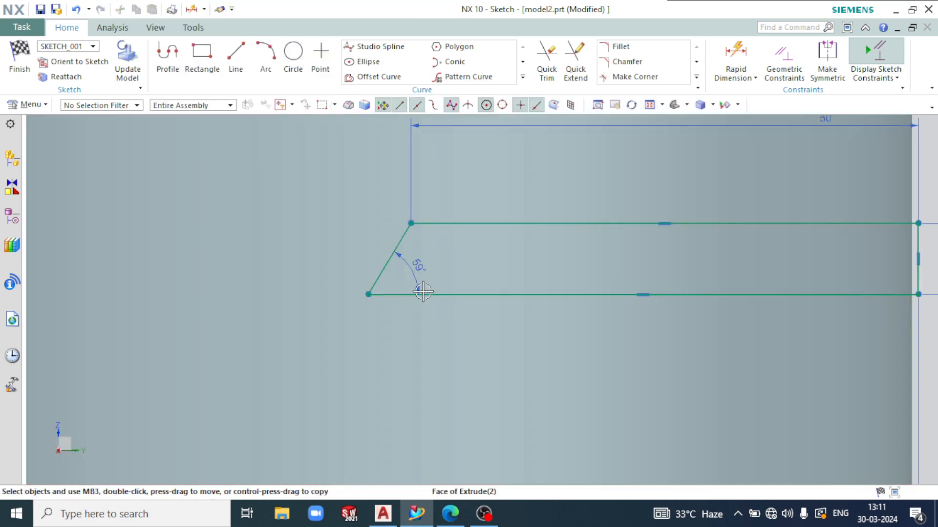
- Finish the profile sketch and display the cylinder in Static Wireframe so the sketch inside can be selected
{"action": "scroll", "coordinate": [393, 291], "scroll_direction": "down", "scroll_amount": 3}
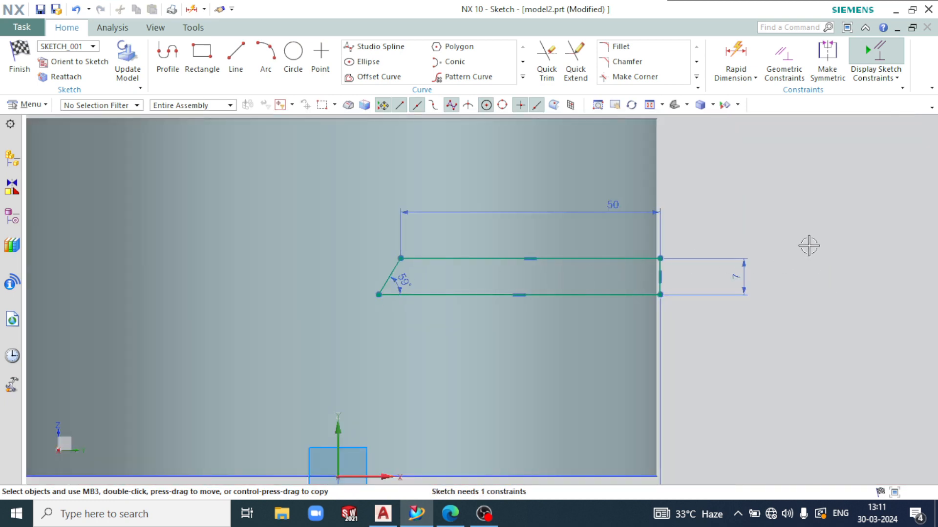
{"action": "left_click", "coordinate": [17, 64]}
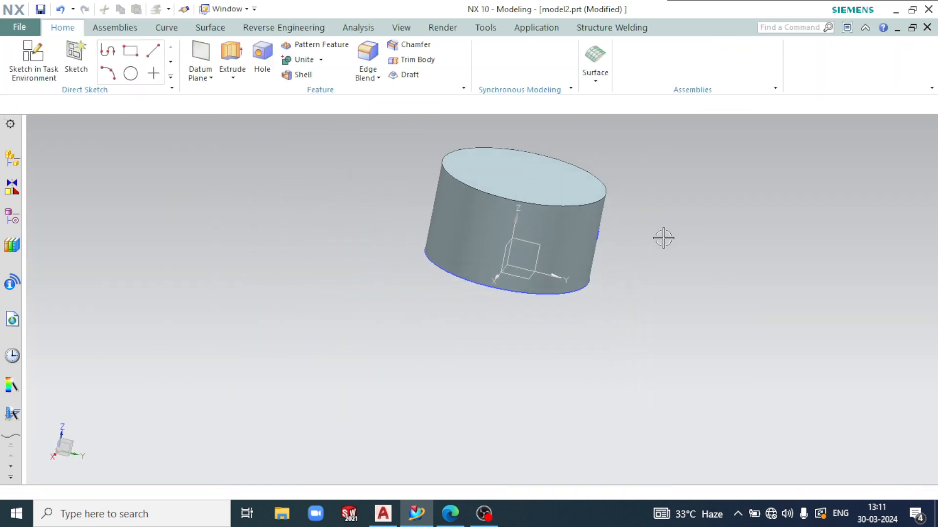
{"action": "mouse_move", "coordinate": [664, 236]}
{"action": "middle_mouse_down"}
{"action": "mouse_move", "coordinate": [642, 220]}
{"action": "mouse_move", "coordinate": [643, 236]}
{"action": "middle_mouse_up"}
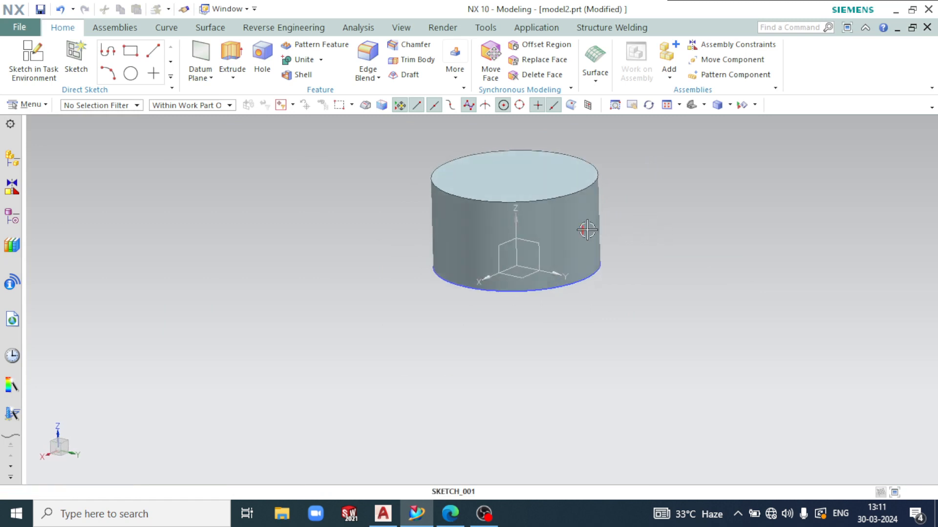
{"action": "left_click", "coordinate": [730, 106]}
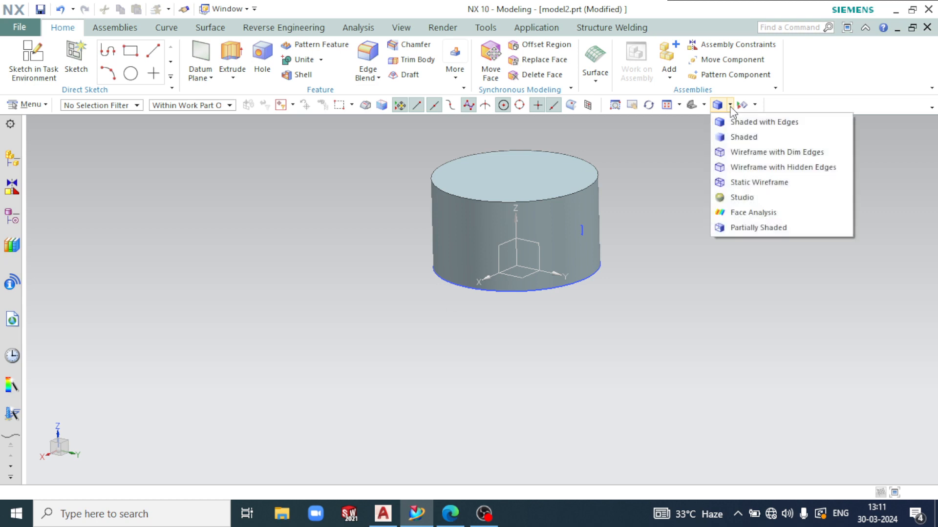
{"action": "left_click", "coordinate": [776, 188]}
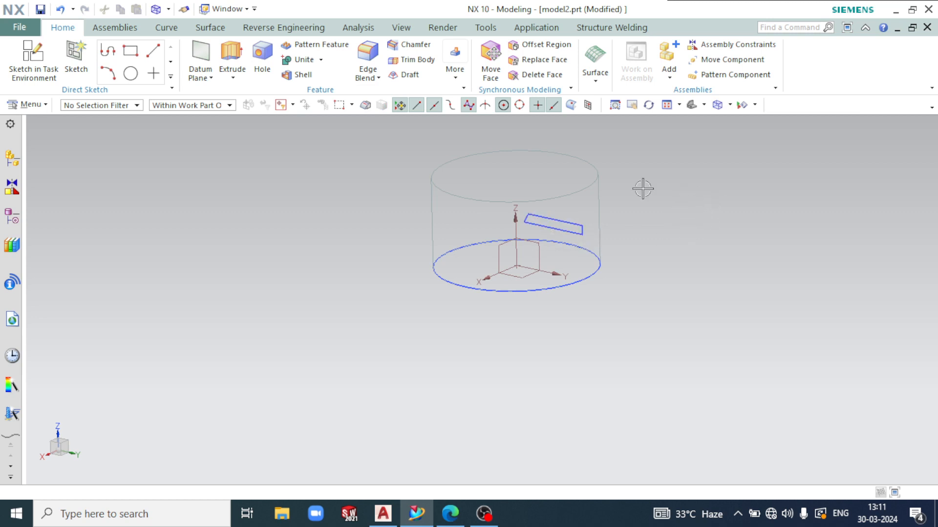
- Start a Revolve and choose the four lines of the profile sketch inside the cylinder as its section
{"action": "left_click", "coordinate": [234, 79]}
{"action": "left_click", "coordinate": [251, 110]}
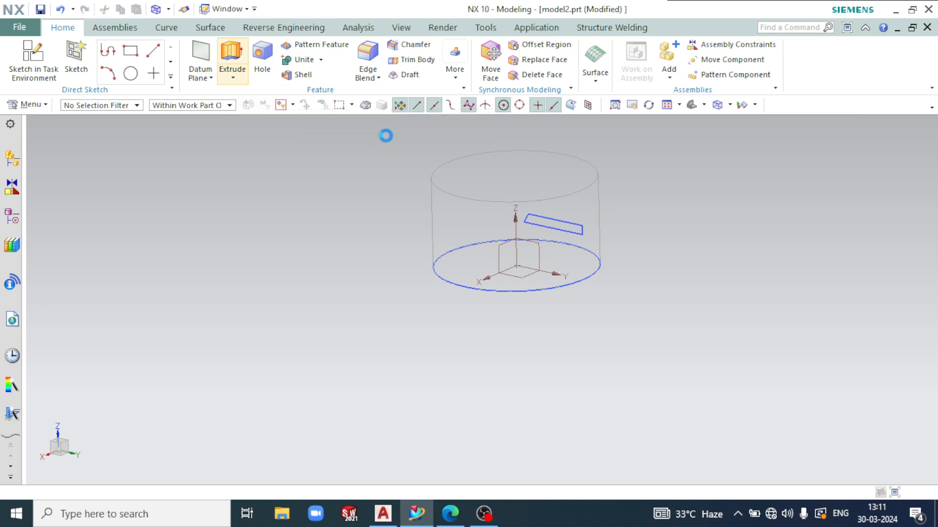
{"action": "left_click", "coordinate": [503, 213]}
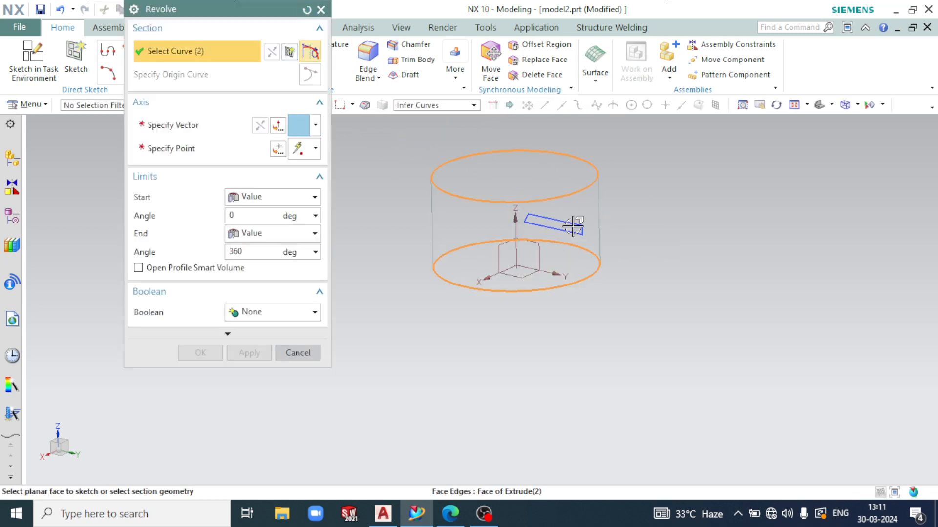
{"action": "left_click", "coordinate": [306, 9]}
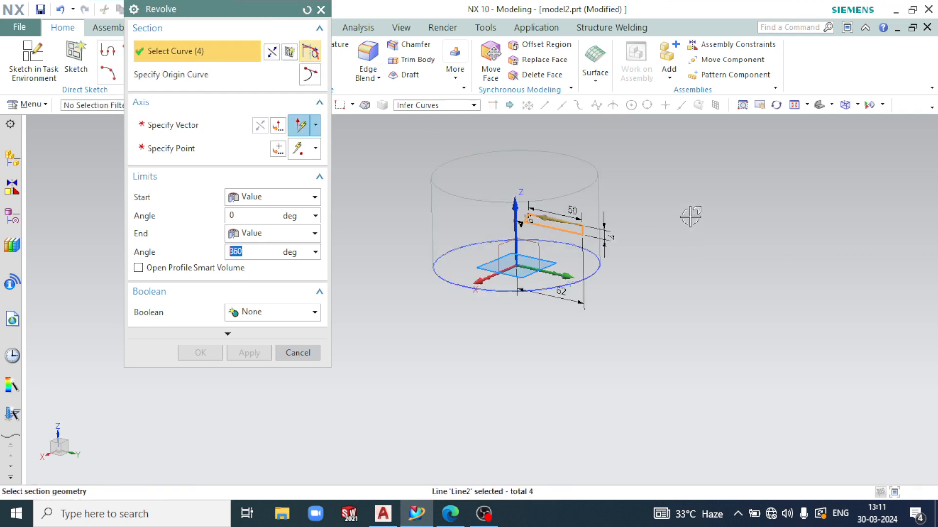
- Revolve the section 360° about the profile's lower line and subtract it from the cylinder
{"action": "left_click", "coordinate": [166, 128]}
{"action": "scroll", "coordinate": [557, 215], "scroll_direction": "up", "scroll_amount": 6}
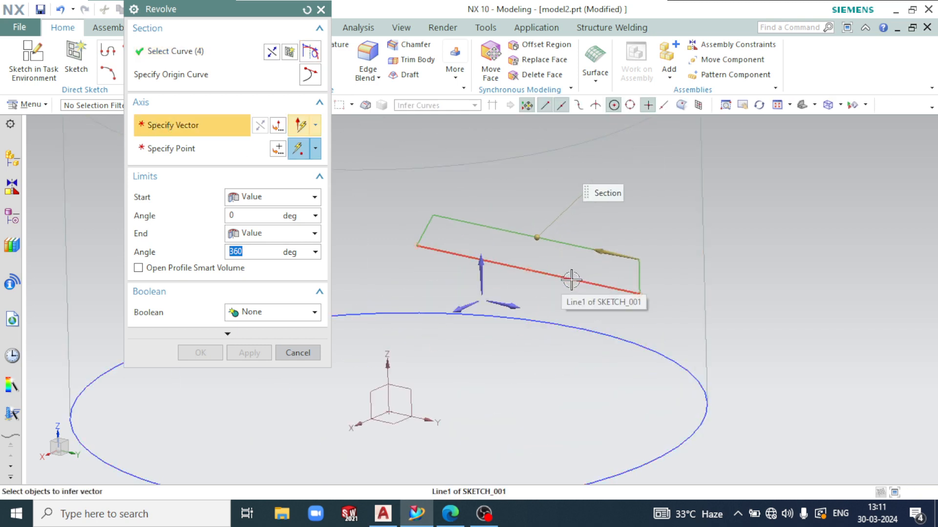
{"action": "left_click", "coordinate": [571, 280]}
{"action": "scroll", "coordinate": [474, 255], "scroll_direction": "down", "scroll_amount": 2}
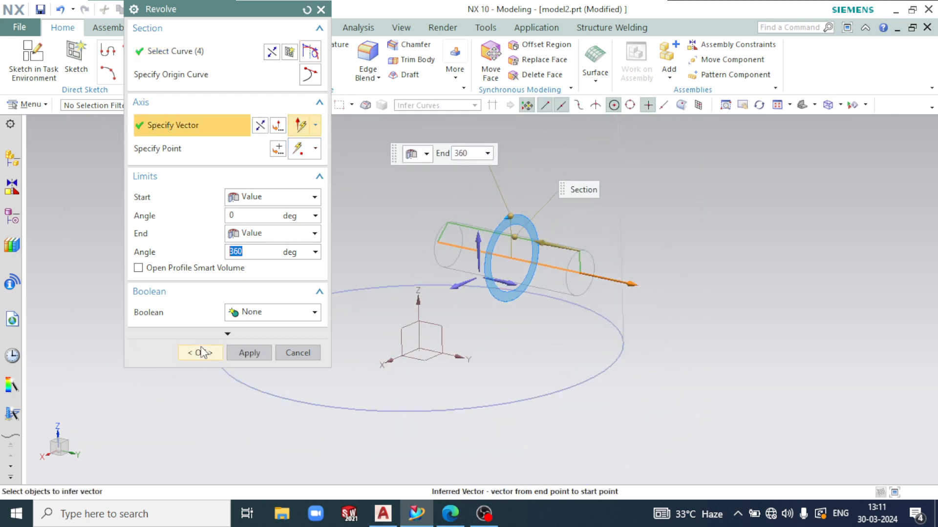
{"action": "left_click", "coordinate": [284, 315]}
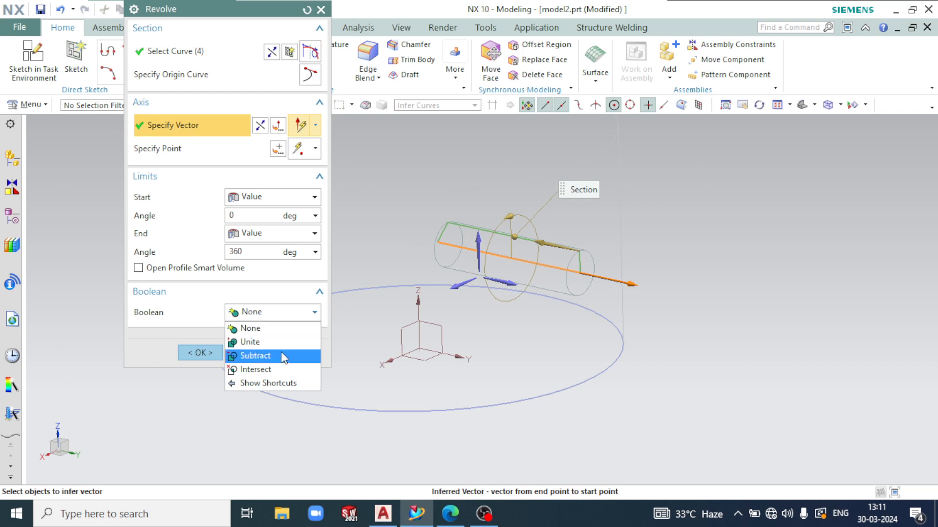
{"action": "left_click", "coordinate": [256, 357]}
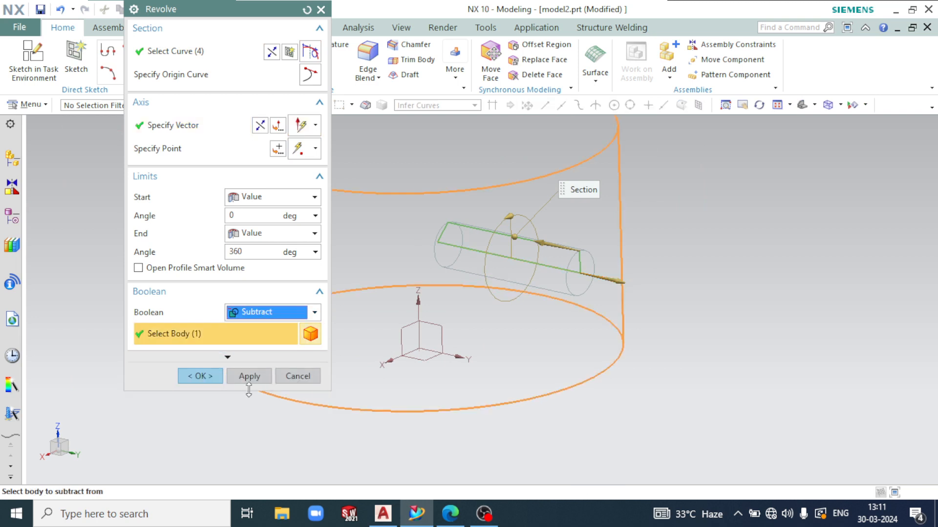
{"action": "left_click", "coordinate": [200, 376]}
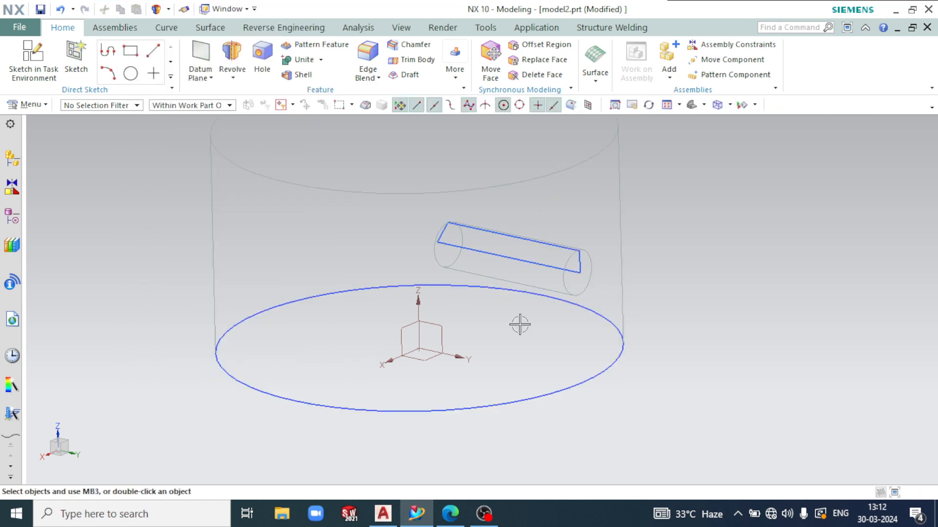
- Switch the display back to Shaded with Edges and view the hole cut into the cylinder's side
{"action": "left_click", "coordinate": [731, 104]}
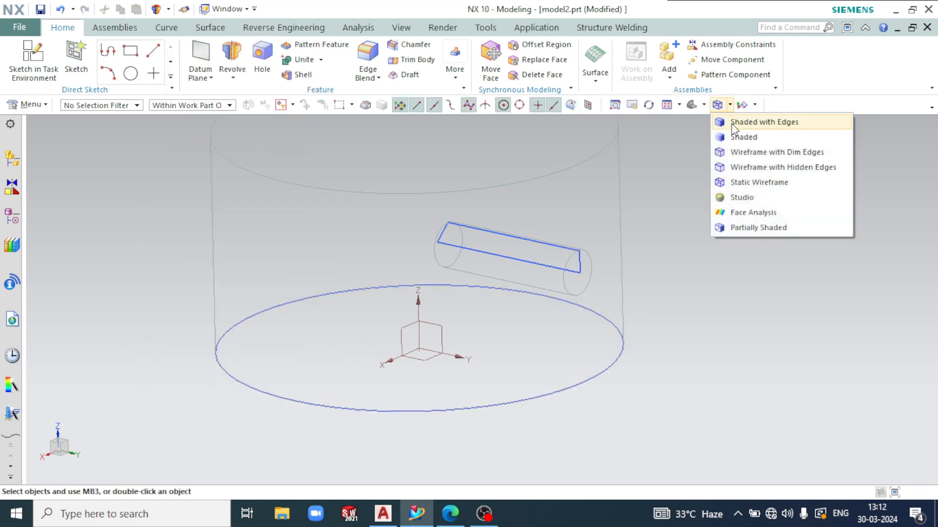
{"action": "left_click", "coordinate": [781, 129]}
{"action": "scroll", "coordinate": [658, 393], "scroll_direction": "down", "scroll_amount": 2}
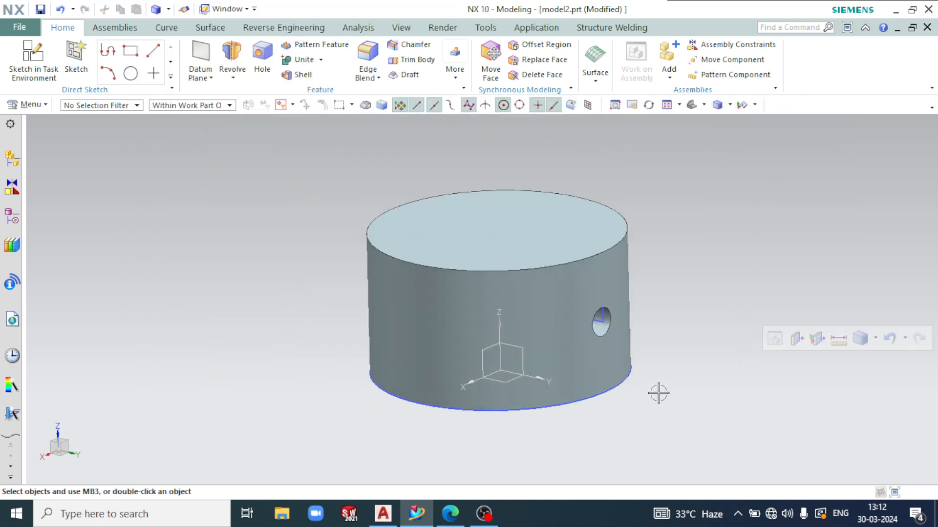
{"action": "middle_click_drag", "start_coordinate": [659, 393], "coordinate": [650, 352]}
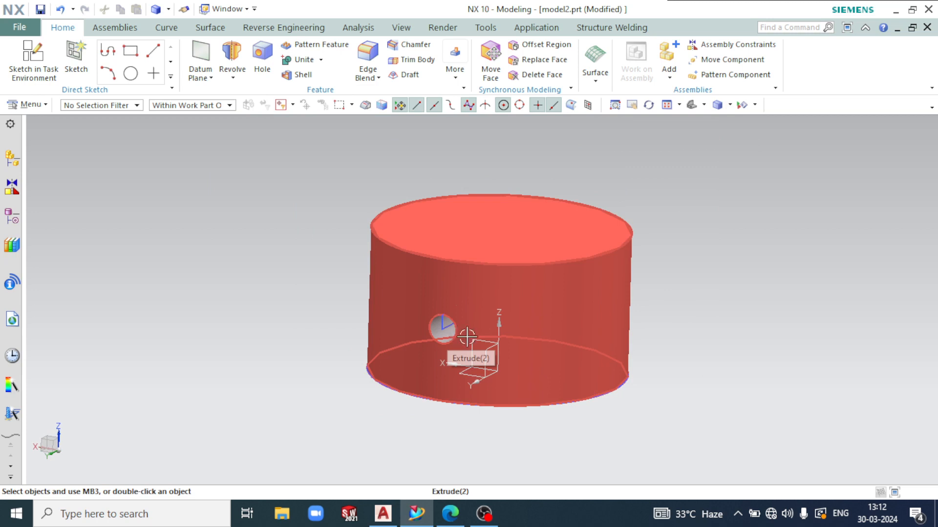
{"action": "middle_click_drag", "start_coordinate": [604, 329], "coordinate": [639, 303]}
{"action": "middle_click_drag", "start_coordinate": [669, 277], "coordinate": [676, 309]}
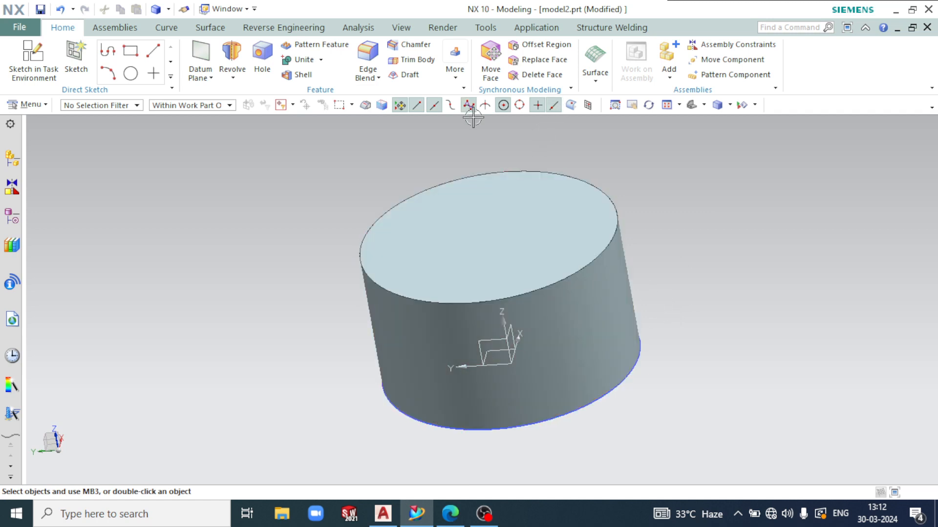
- Start a Pattern Feature with a Circular layout and choose the revolved hole in the cylinder's side as the feature to pattern
{"action": "left_click", "coordinate": [321, 47]}
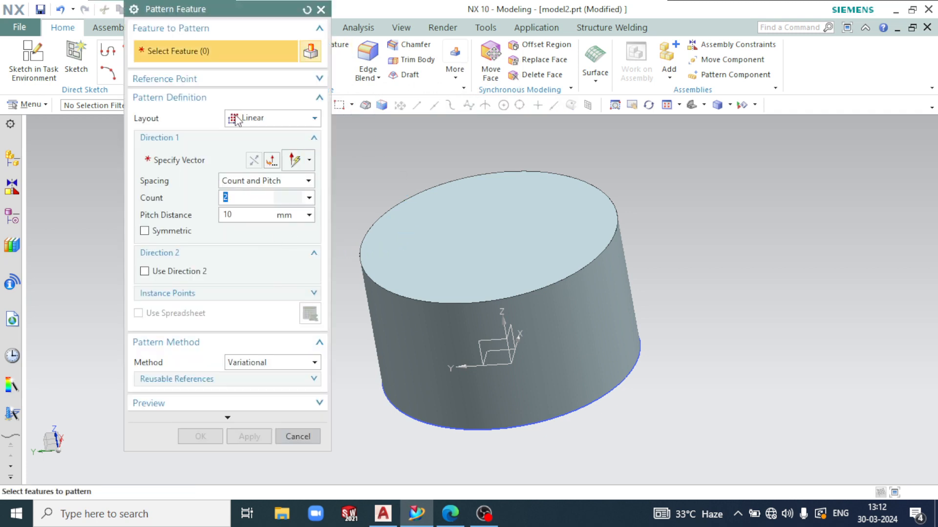
{"action": "left_click", "coordinate": [250, 119]}
{"action": "left_click", "coordinate": [250, 149]}
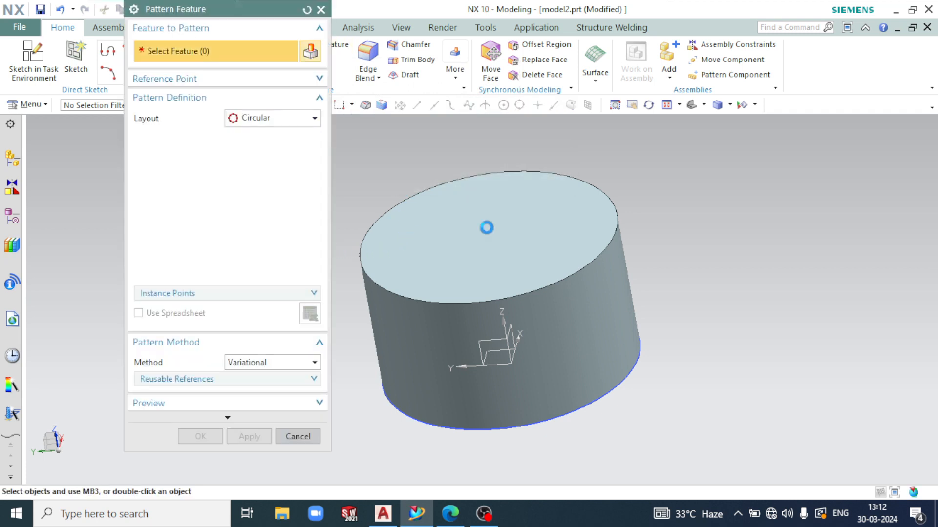
{"action": "middle_click_drag", "start_coordinate": [632, 256], "coordinate": [418, 109]}
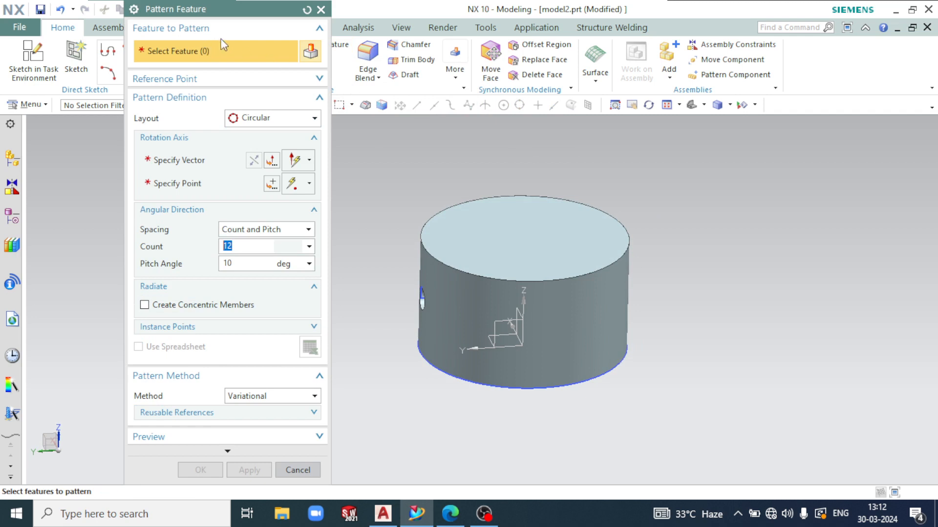
{"action": "middle_click_drag", "start_coordinate": [398, 186], "coordinate": [464, 184]}
{"action": "scroll", "coordinate": [488, 332], "scroll_direction": "up", "scroll_amount": 5}
{"action": "left_click", "coordinate": [455, 349]}
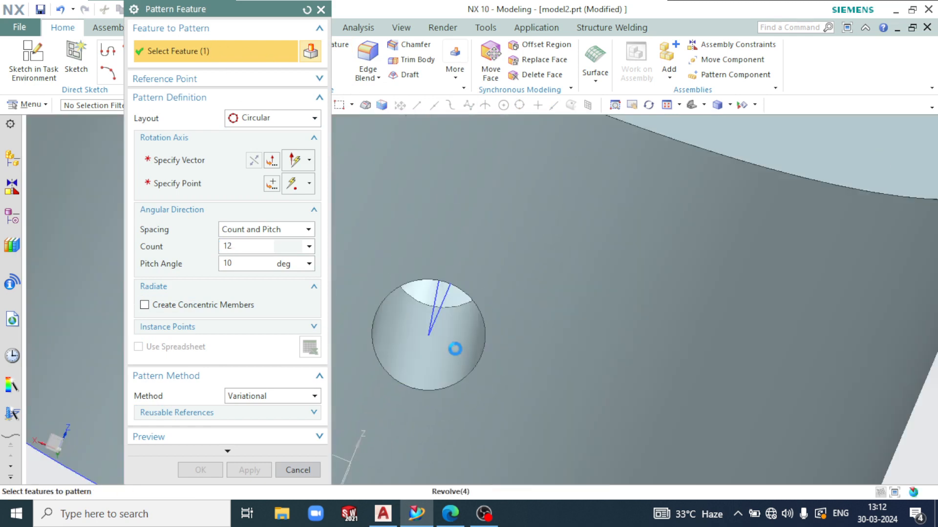
{"action": "scroll", "coordinate": [455, 349], "scroll_direction": "down", "scroll_amount": 5}
{"action": "middle_click_drag", "start_coordinate": [418, 327], "coordinate": [683, 258]}
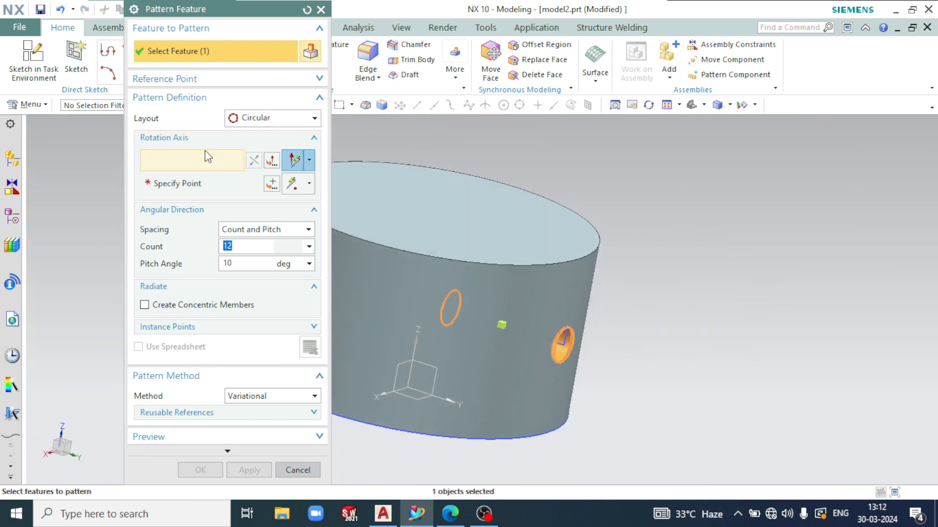
- Use the datum Z-axis as the pattern's rotation axis and space the instances by Count and Span over 360°
{"action": "left_click", "coordinate": [197, 172]}
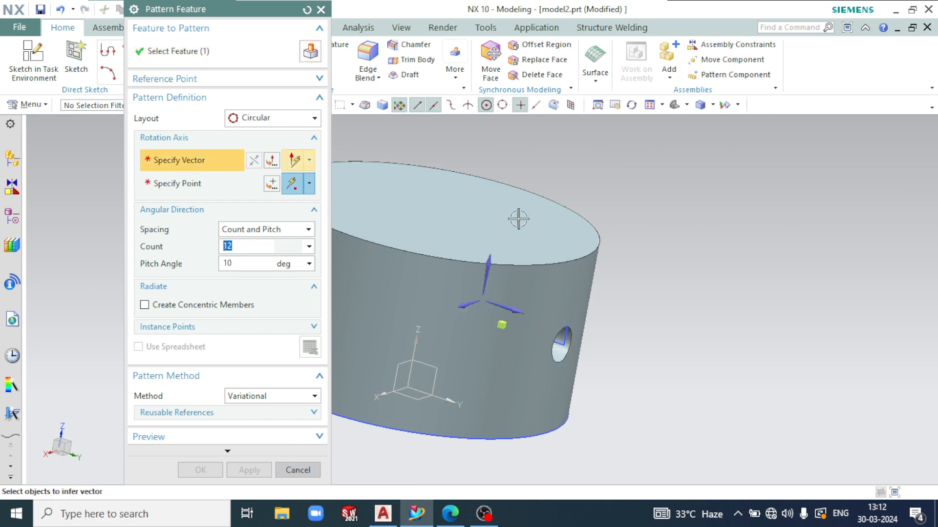
{"action": "scroll", "coordinate": [489, 271], "scroll_direction": "down", "scroll_amount": 3}
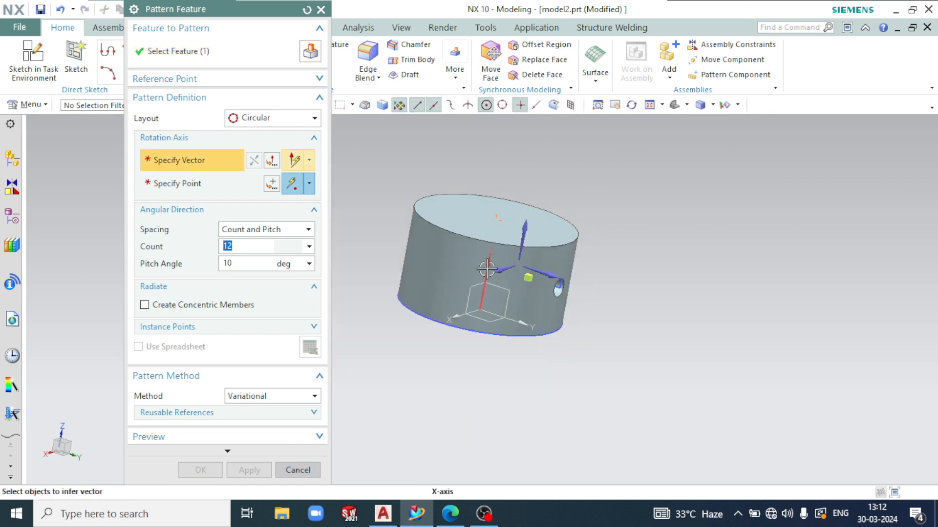
{"action": "left_click", "coordinate": [490, 247]}
{"action": "middle_click_drag", "start_coordinate": [648, 241], "coordinate": [620, 256]}
{"action": "left_click", "coordinate": [249, 230]}
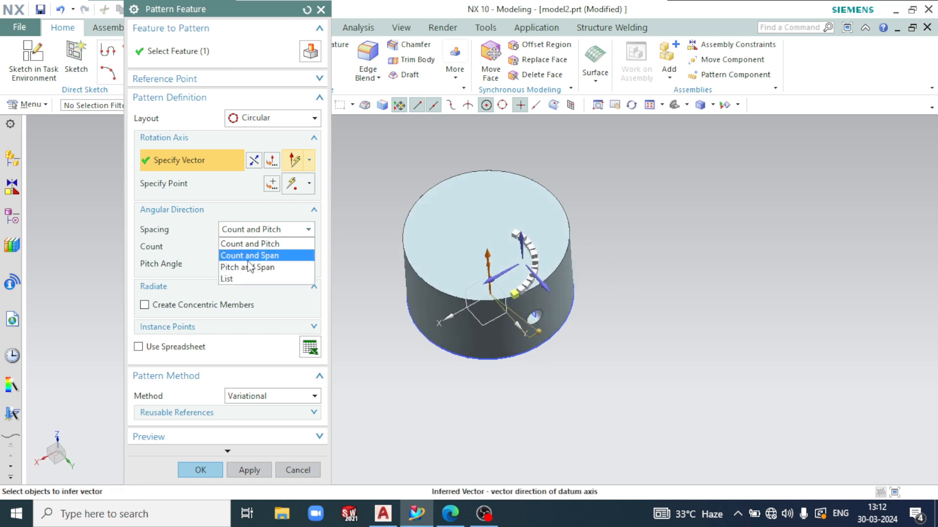
{"action": "left_click", "coordinate": [264, 256]}
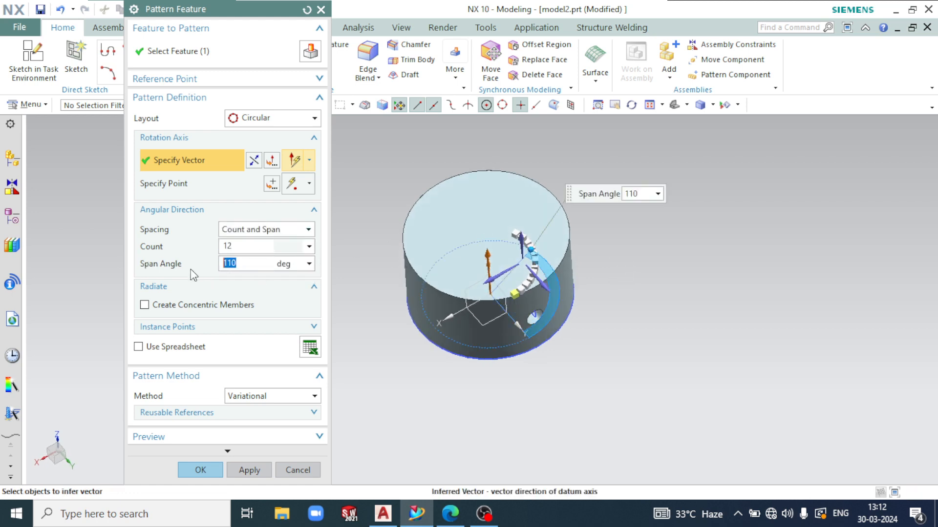
{"action": "type", "text": "360"}
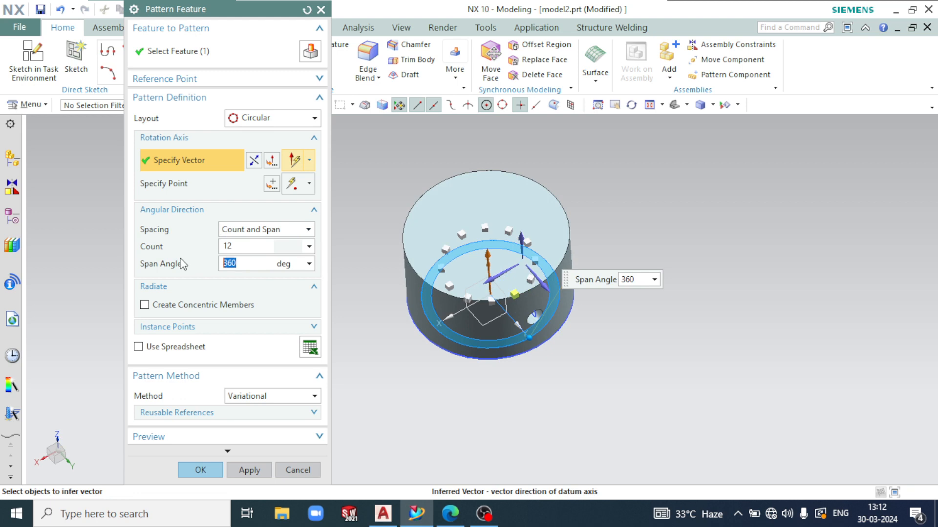
- Keep the pattern spacing on Count and Span and set the count to 4
{"action": "left_click", "coordinate": [264, 229]}
{"action": "left_click", "coordinate": [224, 247]}
{"action": "left_click", "coordinate": [254, 229]}
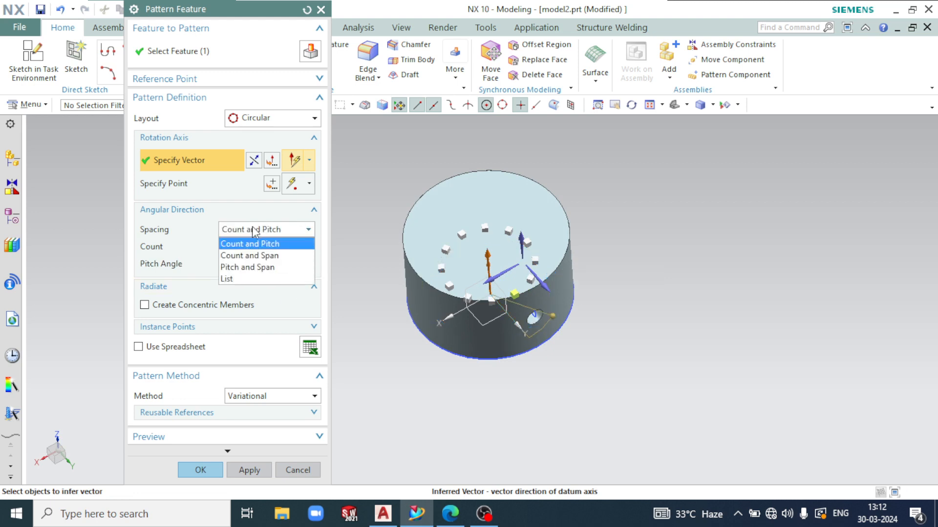
{"action": "left_click", "coordinate": [258, 255]}
{"action": "key", "text": "Tab"}
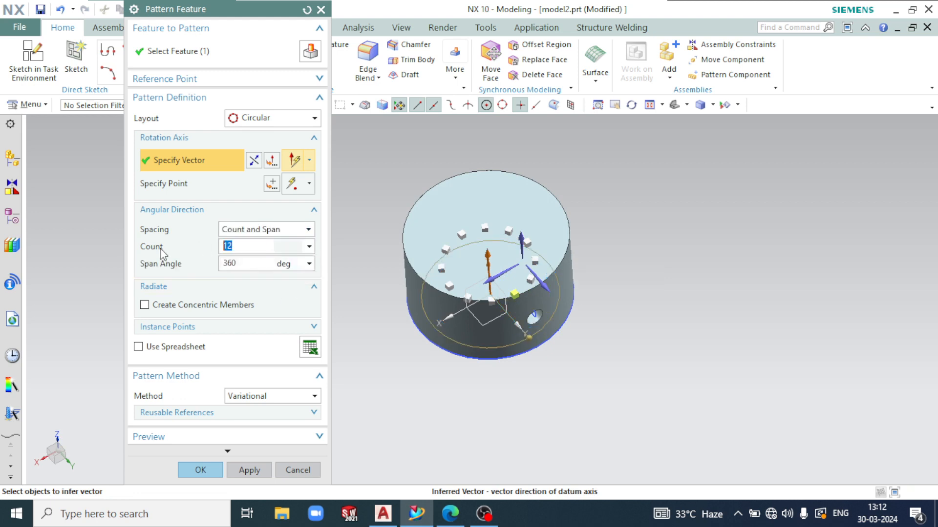
{"action": "type", "text": "4"}
{"action": "key", "text": "Return"}
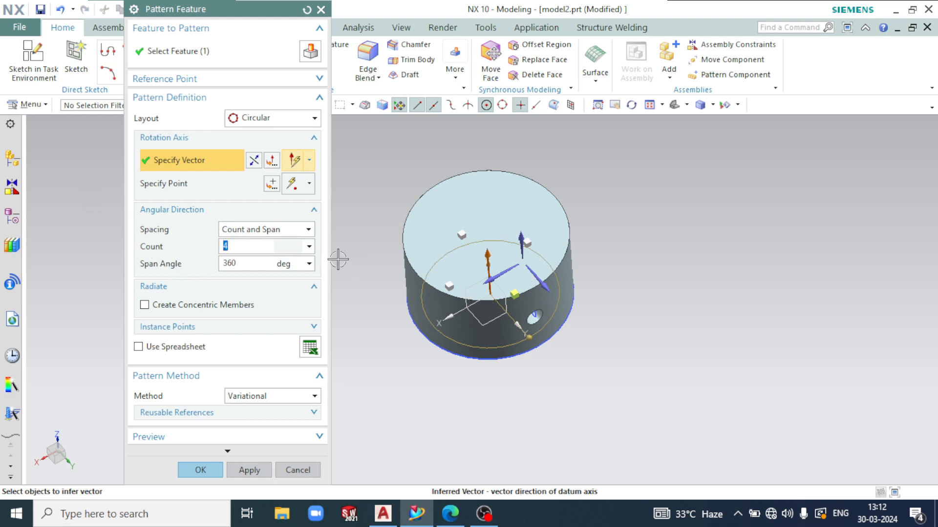
- Set the pattern's span angle to 120° and create the circular pattern of holes
{"action": "double_click", "coordinate": [267, 267]}
{"action": "type", "text": "120"}
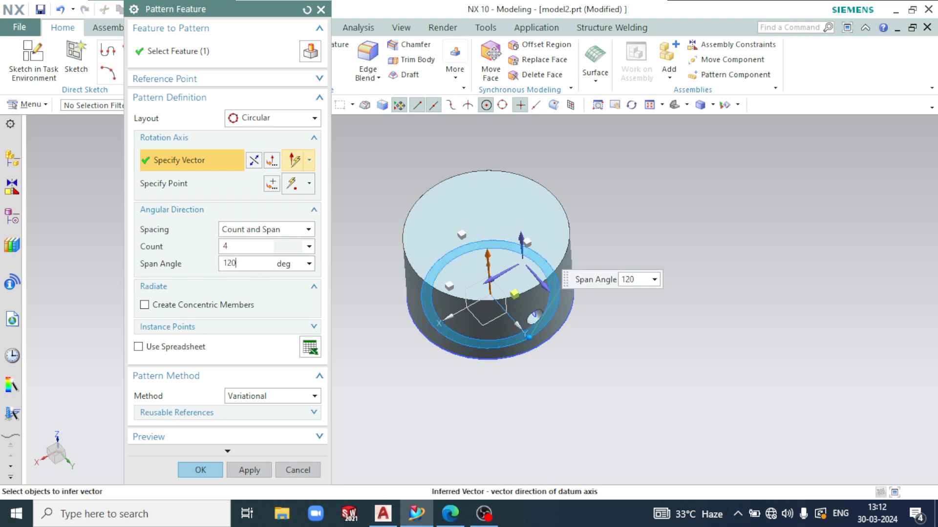
{"action": "key", "text": "Return"}
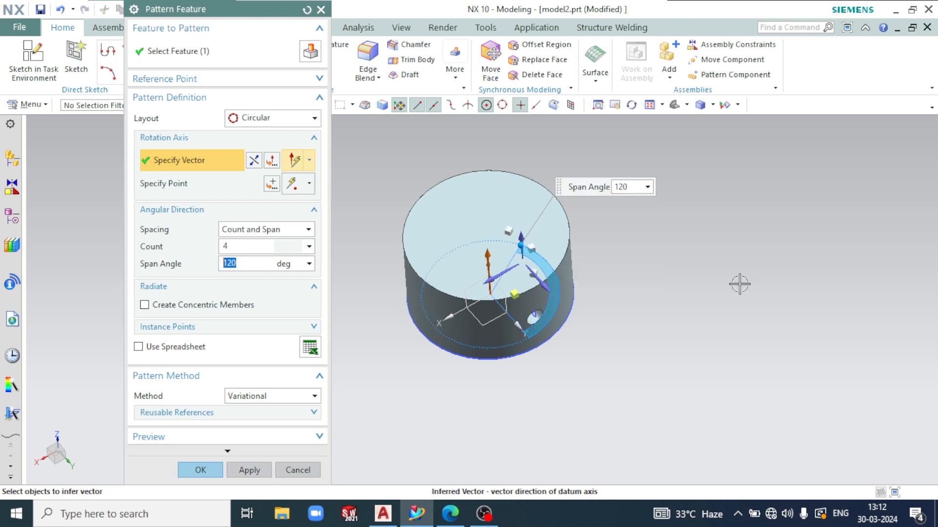
{"action": "middle_click_drag", "start_coordinate": [737, 282], "coordinate": [584, 308]}
{"action": "middle_click_drag", "start_coordinate": [532, 277], "coordinate": [663, 273]}
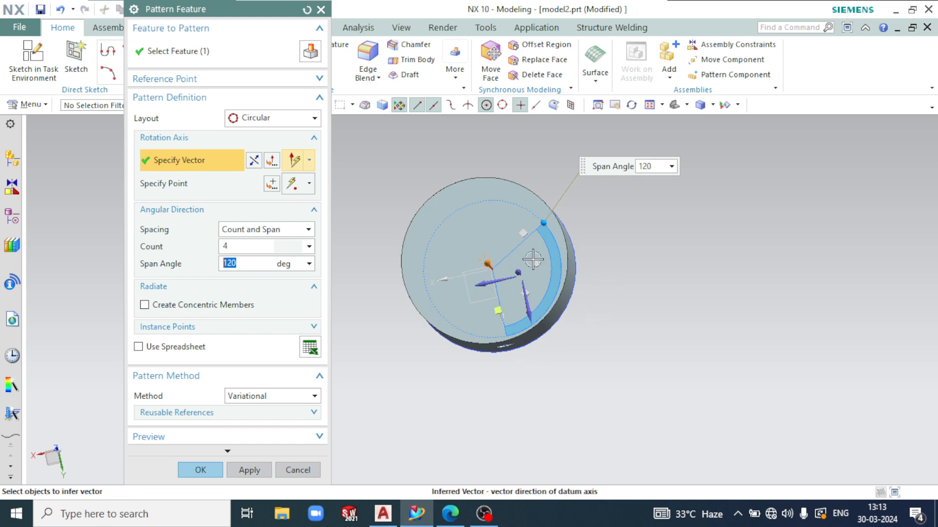
{"action": "left_click", "coordinate": [203, 470]}
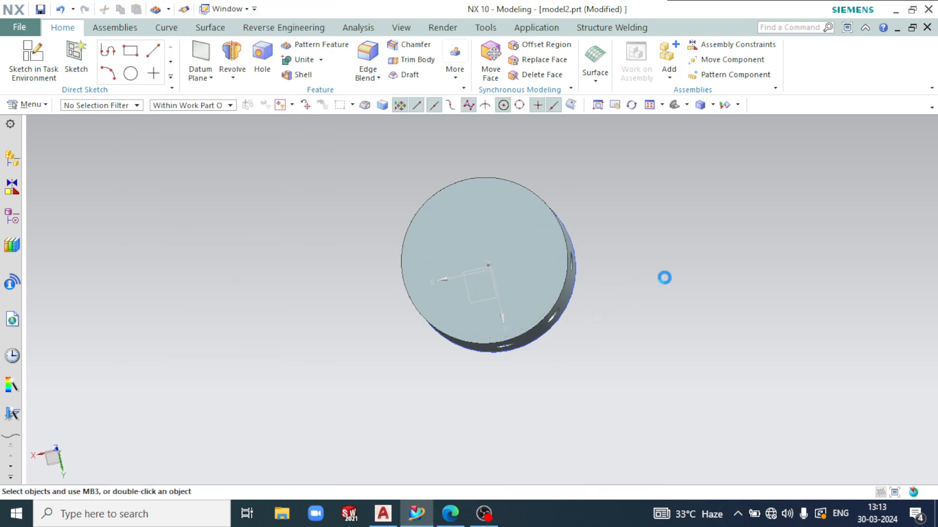
{"action": "mouse_move", "coordinate": [663, 275]}
{"action": "middle_mouse_down"}
{"action": "mouse_move", "coordinate": [678, 267]}
{"action": "mouse_move", "coordinate": [596, 276]}
{"action": "mouse_move", "coordinate": [646, 268]}
{"action": "mouse_move", "coordinate": [619, 266]}
{"action": "mouse_move", "coordinate": [592, 278]}
{"action": "mouse_move", "coordinate": [688, 263]}
{"action": "mouse_move", "coordinate": [661, 269]}
{"action": "middle_mouse_up"}
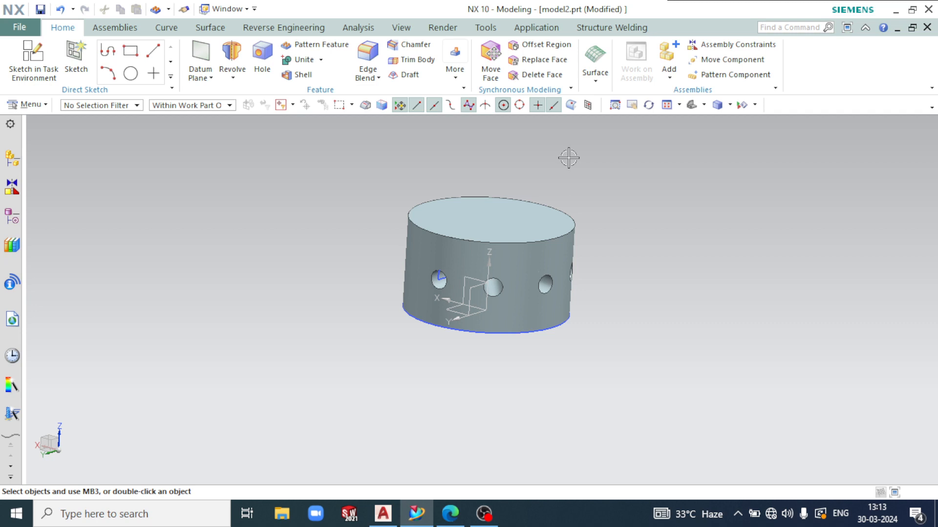
{"action": "middle_click_drag", "start_coordinate": [634, 184], "coordinate": [633, 216]}
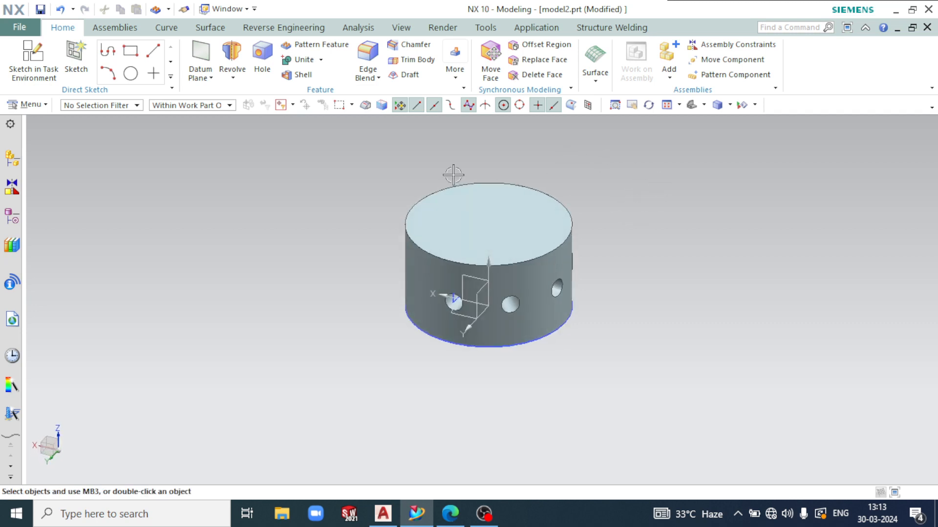
- Start a Shell of type Remove Faces, then Shell, piercing the cylinder's top face with a 2 mm thickness
{"action": "left_click", "coordinate": [317, 186]}
{"action": "left_click", "coordinate": [296, 76]}
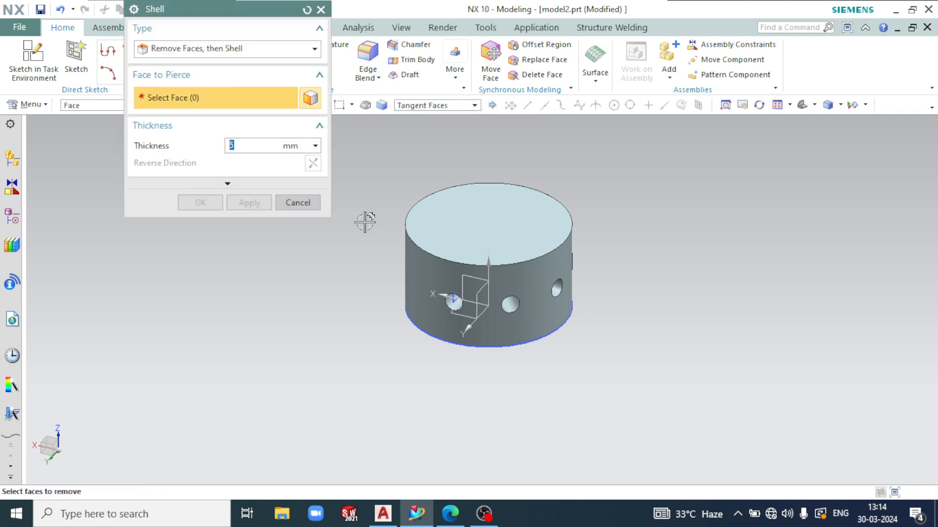
{"action": "left_click", "coordinate": [152, 51]}
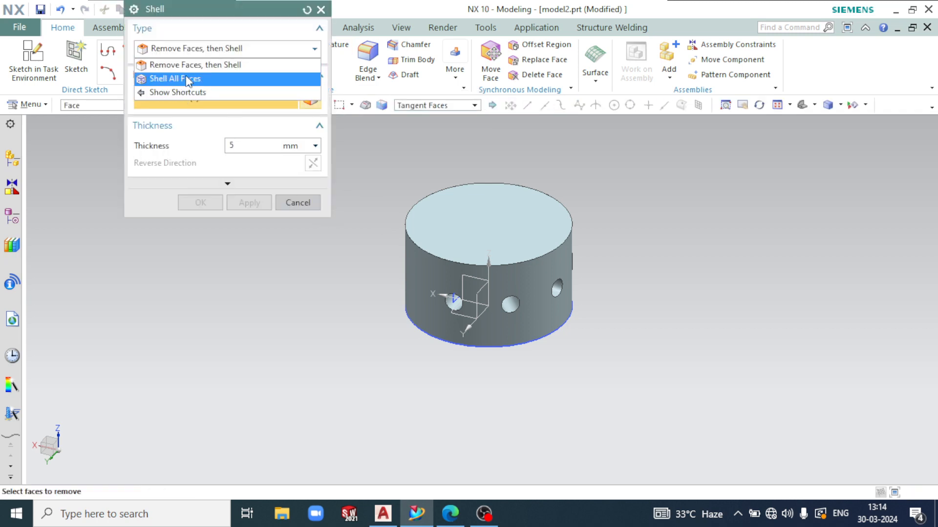
{"action": "left_click", "coordinate": [222, 69]}
{"action": "left_click", "coordinate": [515, 205]}
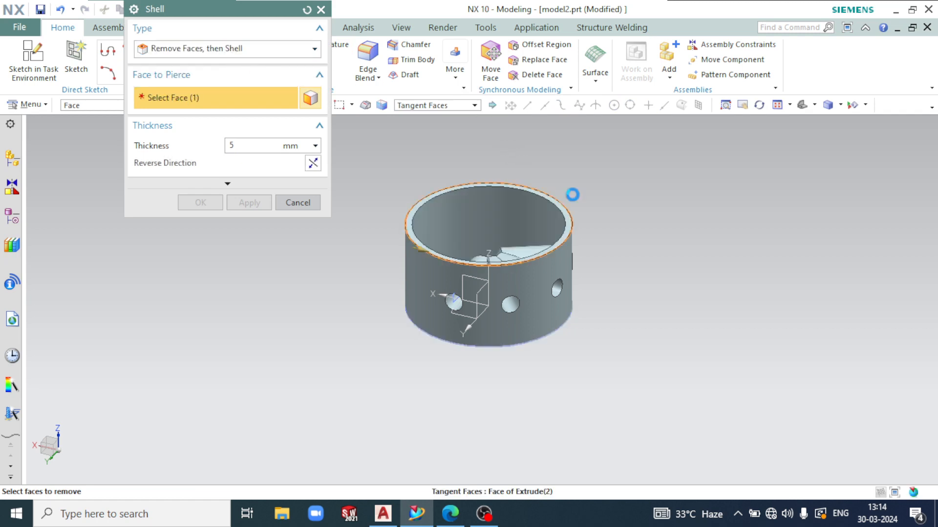
{"action": "double_click", "coordinate": [241, 145]}
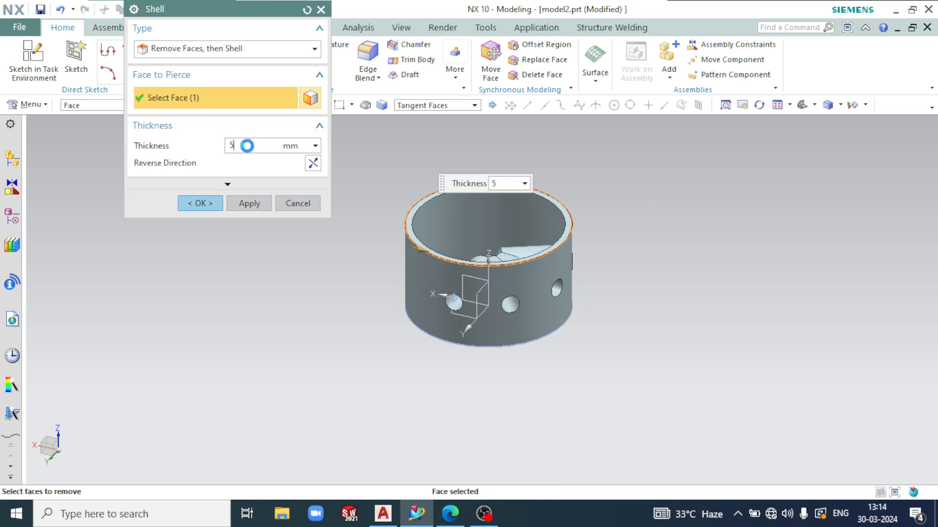
{"action": "type", "text": "2"}
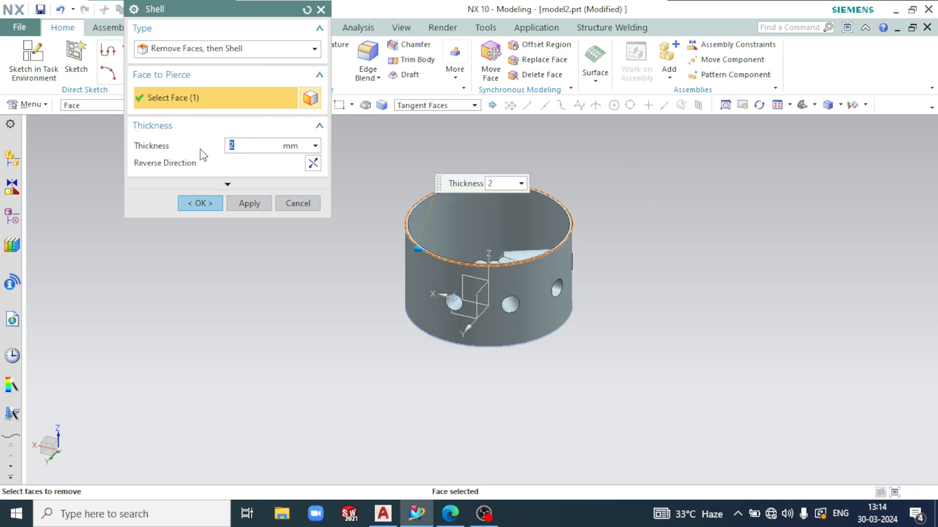
- Reverse the shell's thickness direction back and forth to compare inward and outward walls
{"action": "scroll", "coordinate": [379, 218], "scroll_direction": "down", "scroll_amount": 5}
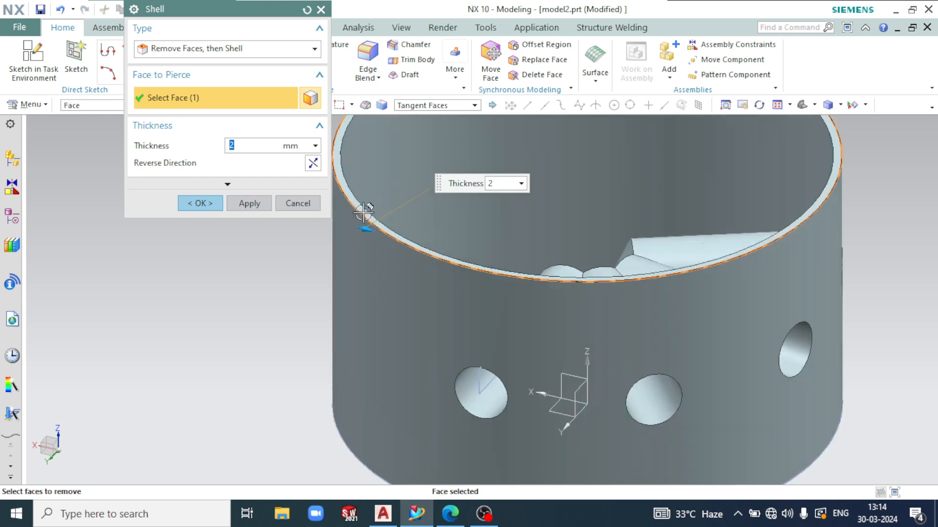
{"action": "left_click", "coordinate": [312, 164]}
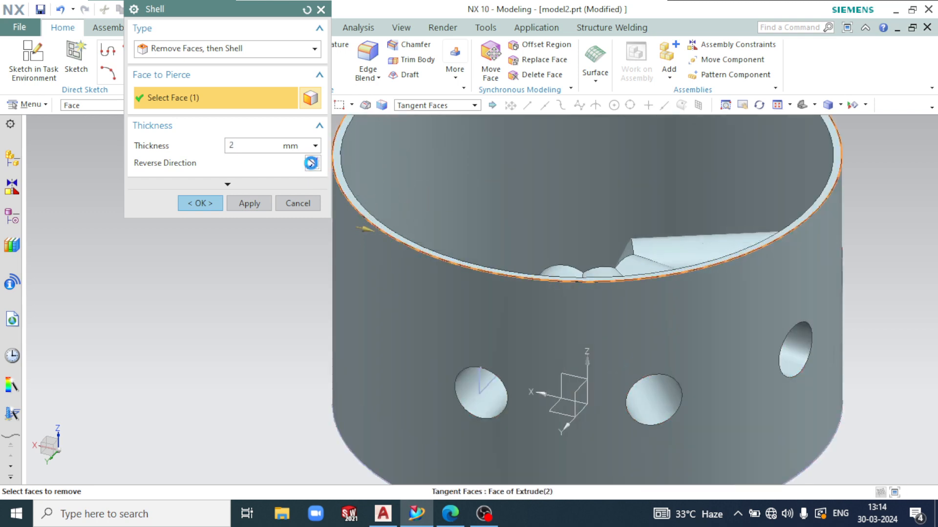
{"action": "left_click", "coordinate": [312, 163]}
{"action": "left_click", "coordinate": [313, 163]}
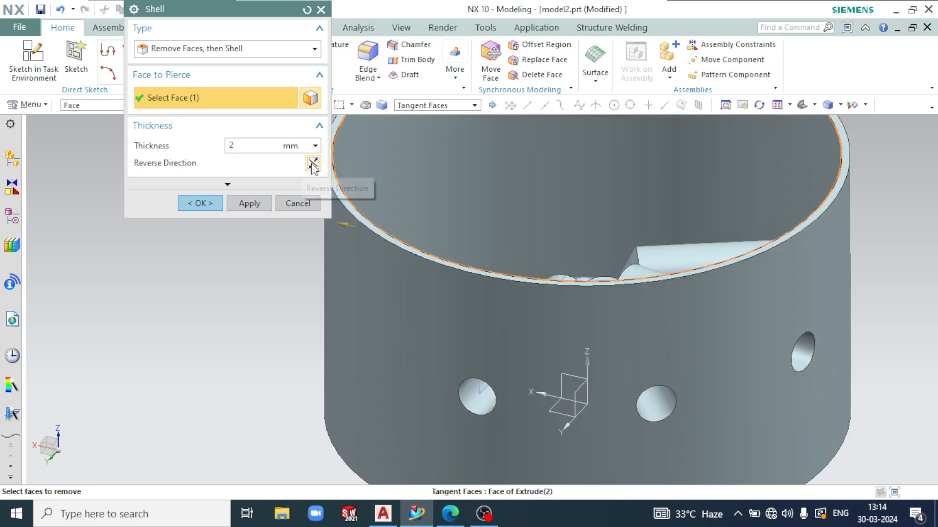
{"action": "left_click", "coordinate": [312, 163]}
- Add the cylinder's bottom face and outer side face to the faces pierced by the shell
{"action": "middle_click_drag", "start_coordinate": [577, 188], "coordinate": [545, 266]}
{"action": "left_click", "coordinate": [583, 222]}
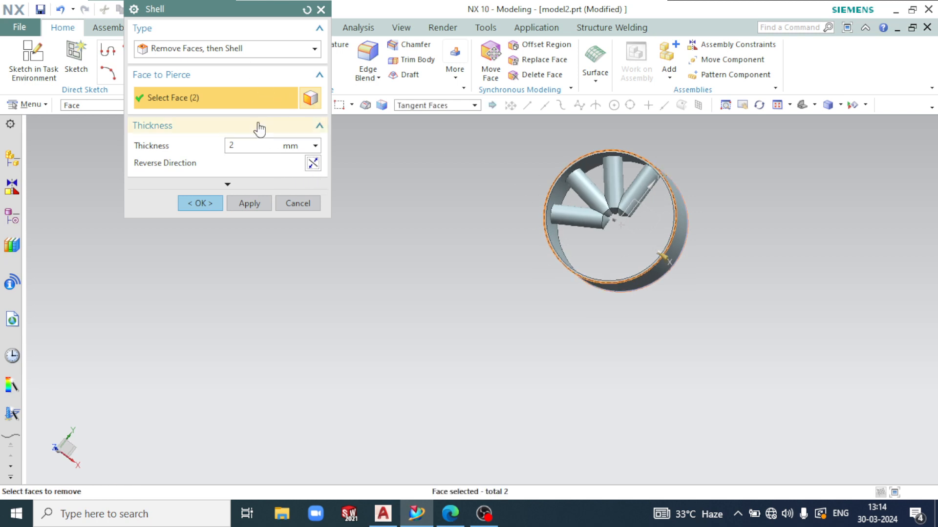
{"action": "middle_click_drag", "start_coordinate": [661, 266], "coordinate": [680, 194]}
{"action": "left_click", "coordinate": [684, 195]}
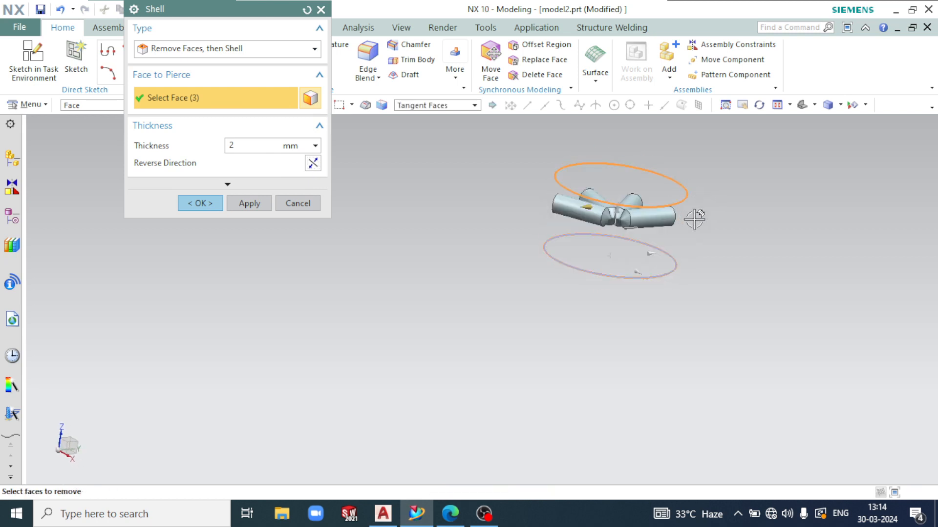
- Deselect the cylinder's top face and outer side face from the shell, leaving only the bottom face pierced
{"action": "left_click", "coordinate": [687, 204], "text": "shift"}
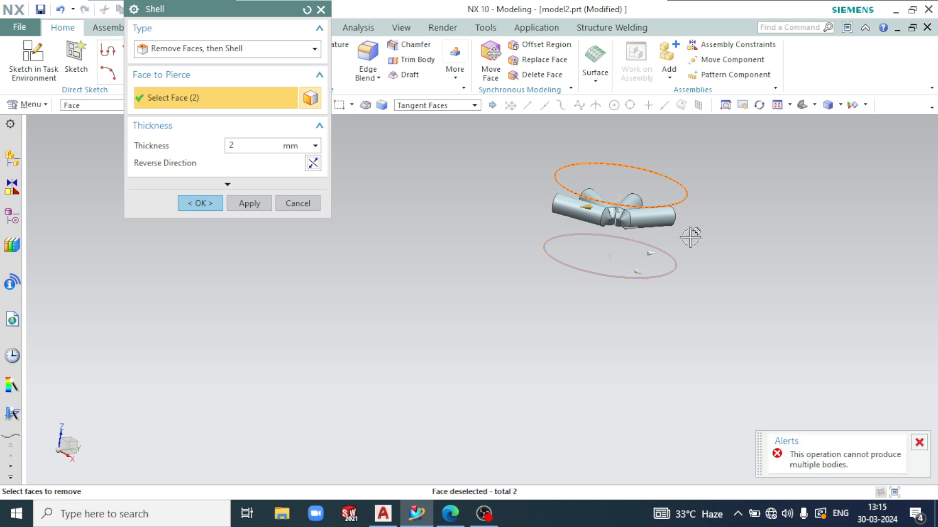
{"action": "left_click", "coordinate": [675, 253], "text": "shift"}
{"action": "middle_click_drag", "start_coordinate": [733, 247], "coordinate": [740, 213]}
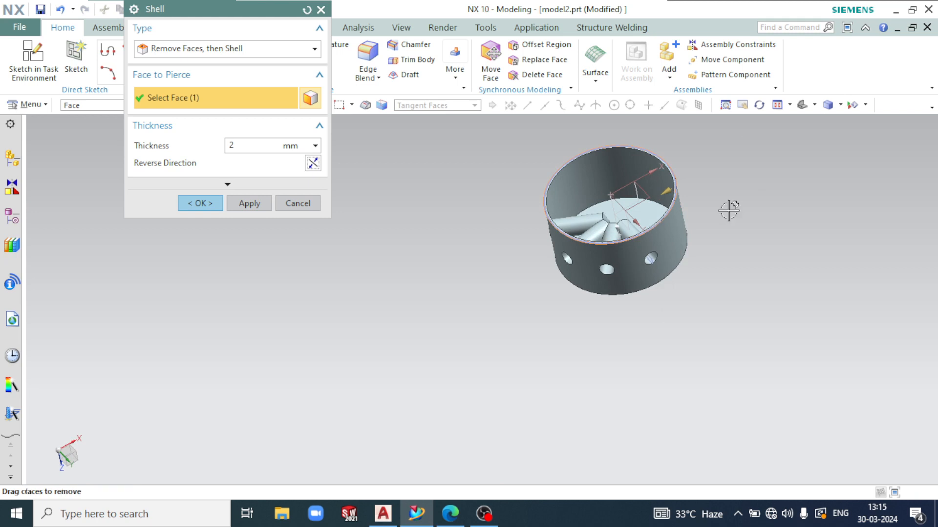
- Deselect the cylinder's pierced end face from the shell and try piercing its outer side face instead
{"action": "left_click", "coordinate": [579, 190], "text": "shift"}
{"action": "middle_click_drag", "start_coordinate": [761, 209], "coordinate": [608, 217]}
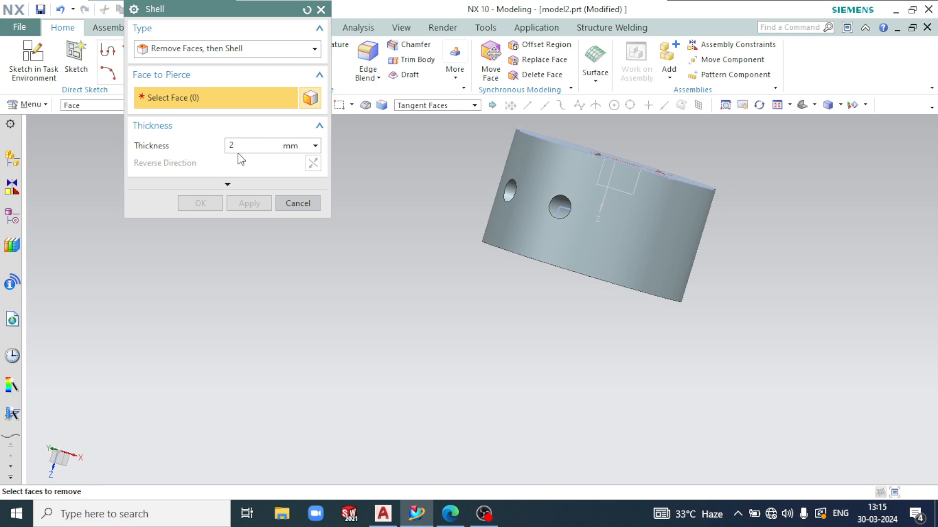
{"action": "left_click", "coordinate": [653, 234]}
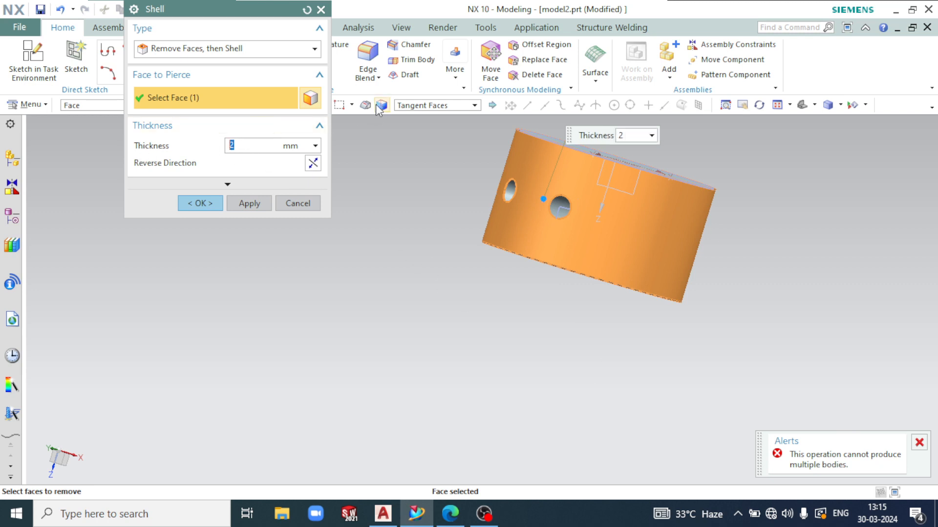
- Reset the shell settings, pierce the cylinder's flat end face with a 5 mm thickness, and inspect the walls around the radial holes
{"action": "left_click", "coordinate": [306, 10]}
{"action": "middle_click_drag", "start_coordinate": [768, 205], "coordinate": [801, 214]}
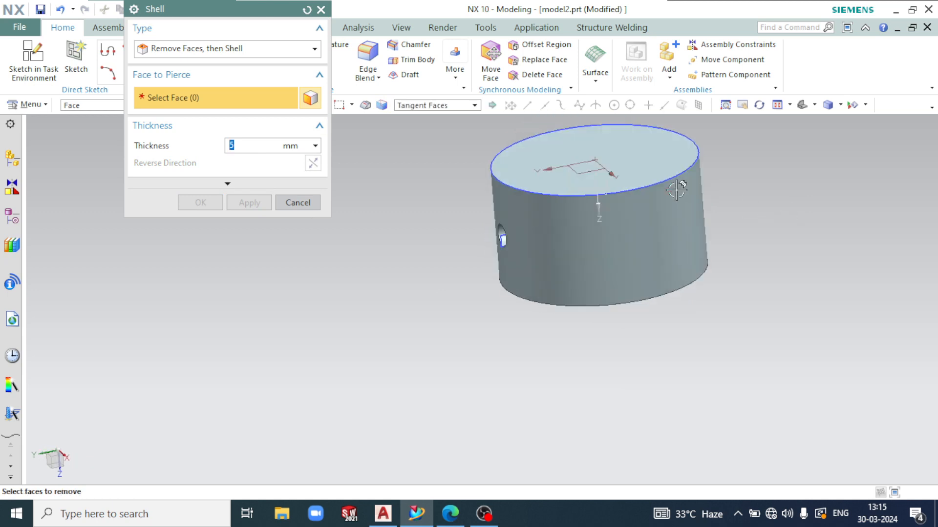
{"action": "left_click", "coordinate": [651, 159]}
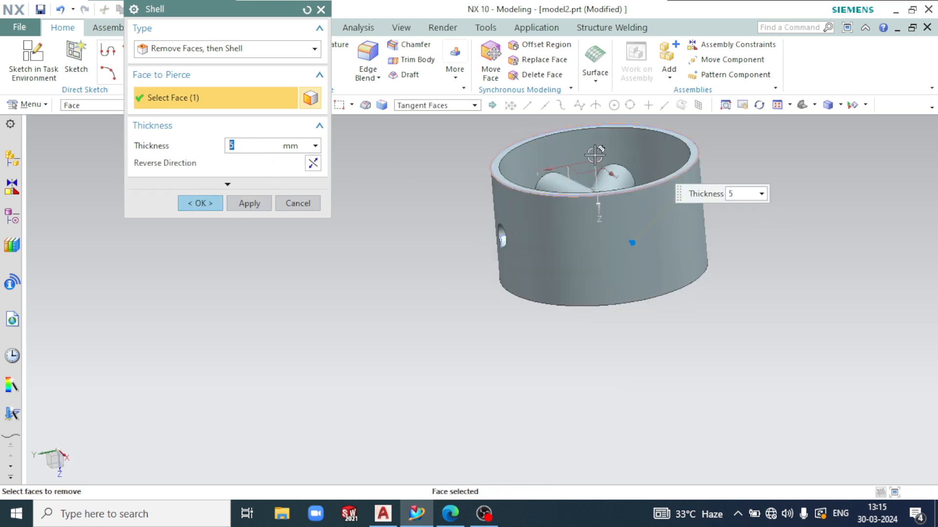
{"action": "middle_click_drag", "start_coordinate": [596, 155], "coordinate": [603, 213]}
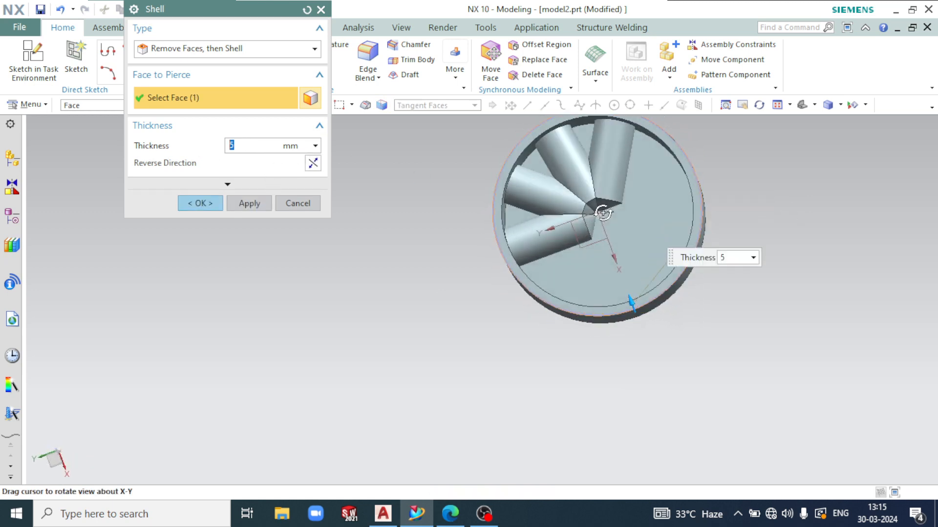
{"action": "left_click", "coordinate": [311, 163]}
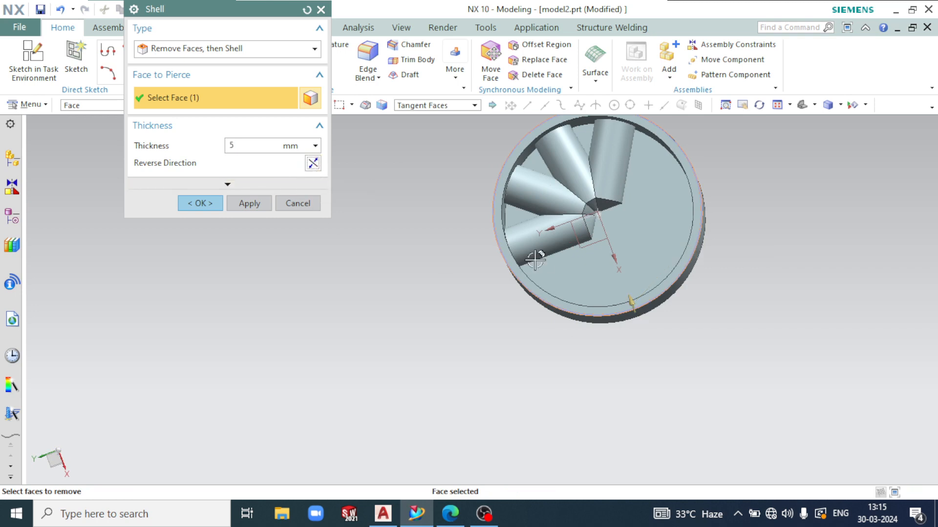
{"action": "middle_click_drag", "start_coordinate": [557, 248], "coordinate": [565, 218]}
{"action": "scroll", "coordinate": [565, 218], "scroll_direction": "up", "scroll_amount": 4}
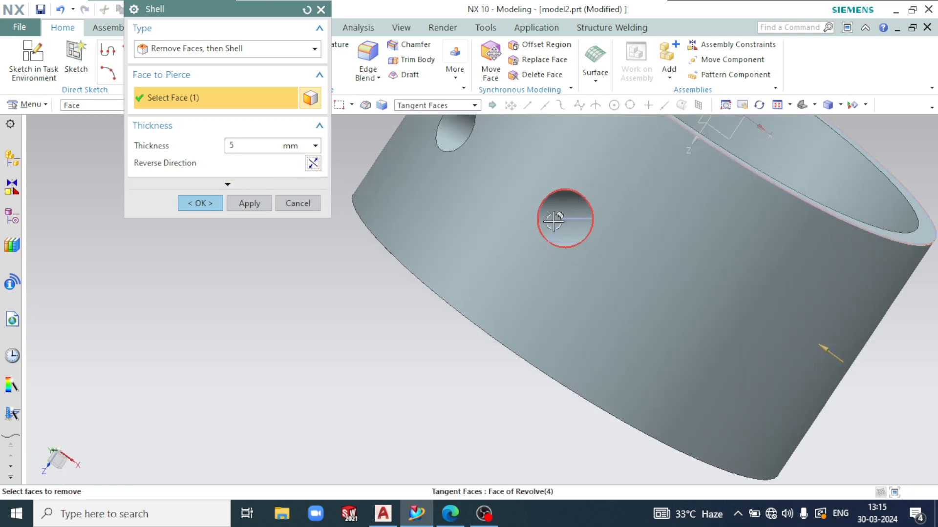
{"action": "scroll", "coordinate": [534, 234], "scroll_direction": "down", "scroll_amount": 2}
{"action": "middle_click_drag", "start_coordinate": [563, 256], "coordinate": [517, 245]}
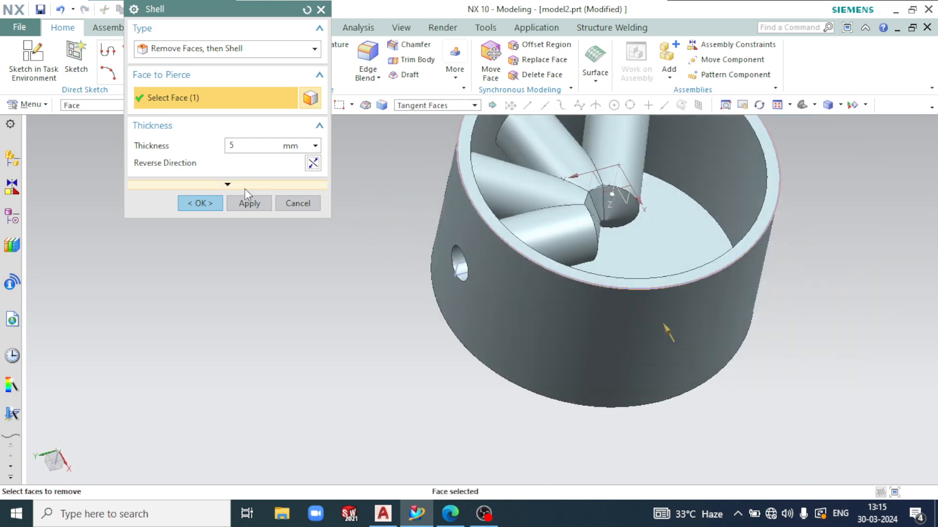
- Reveal the shell's Alternate Thickness options and cancel the cylinder's shell
{"action": "left_click", "coordinate": [227, 185]}
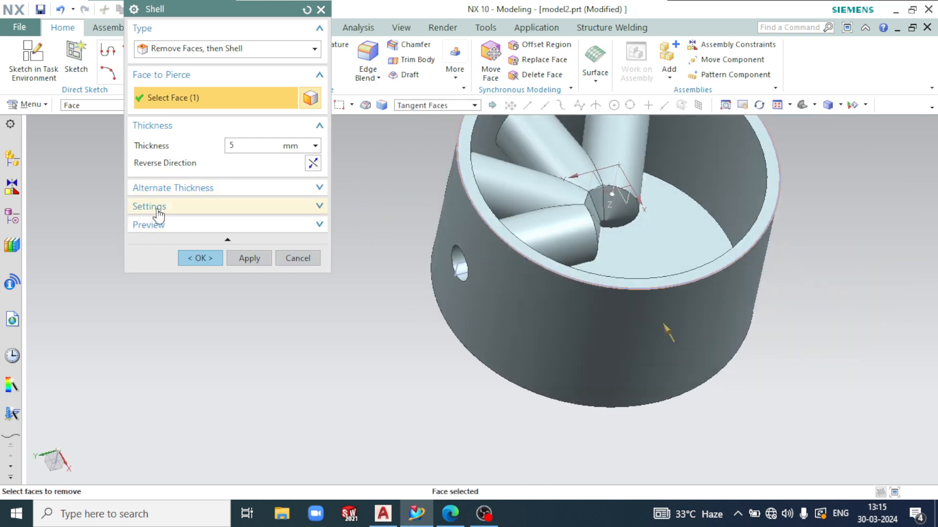
{"action": "left_click", "coordinate": [209, 190]}
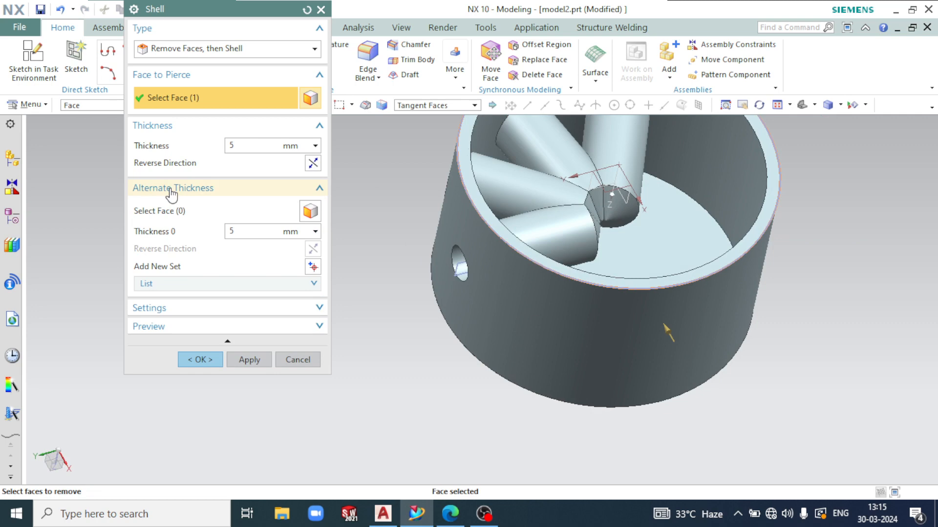
{"action": "left_click", "coordinate": [298, 360]}
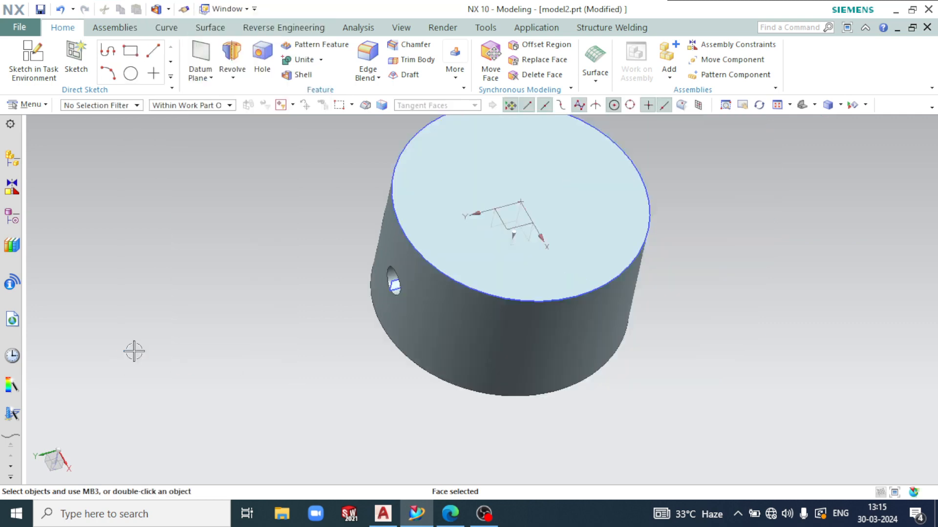
- Create a new model part and start a sketch in the task environment on the XY plane
{"action": "middle_click_drag", "start_coordinate": [133, 351], "coordinate": [454, 233]}
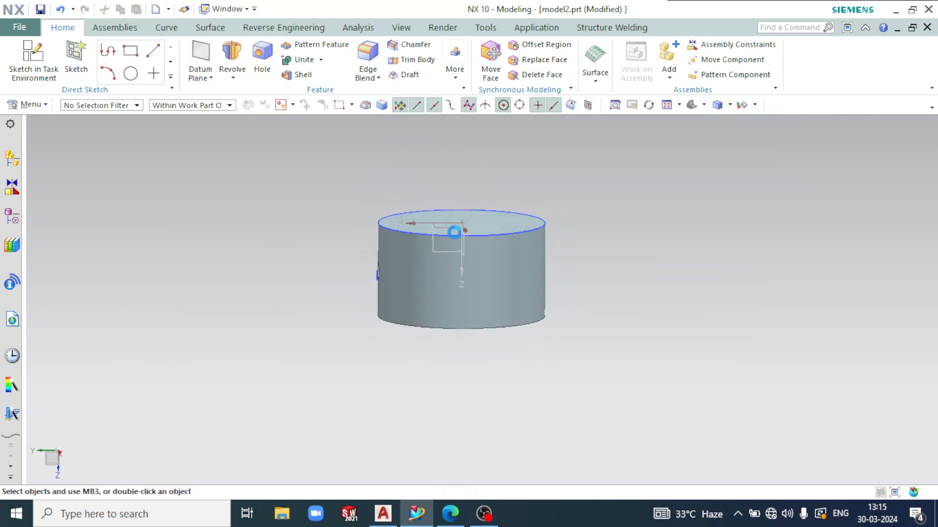
{"action": "key", "text": "ctrl+n"}
{"action": "key", "text": "Return"}
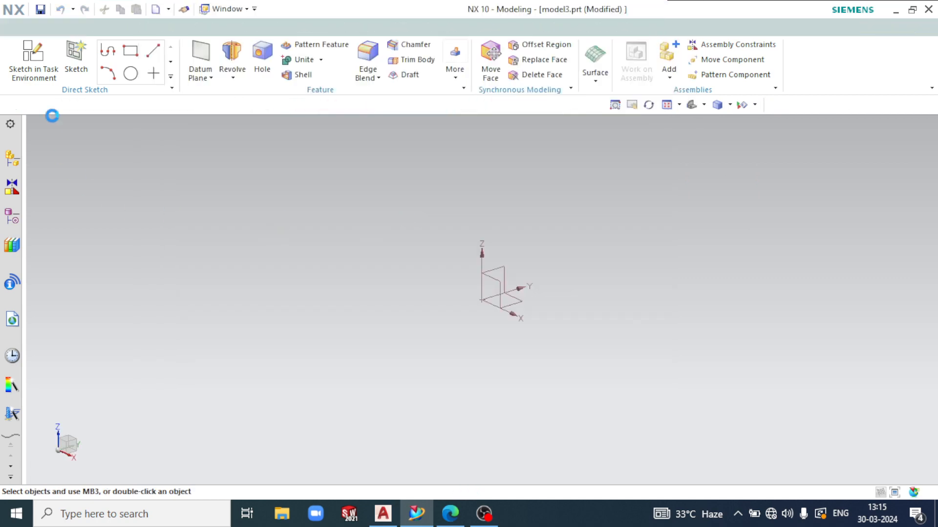
{"action": "left_click", "coordinate": [34, 58]}
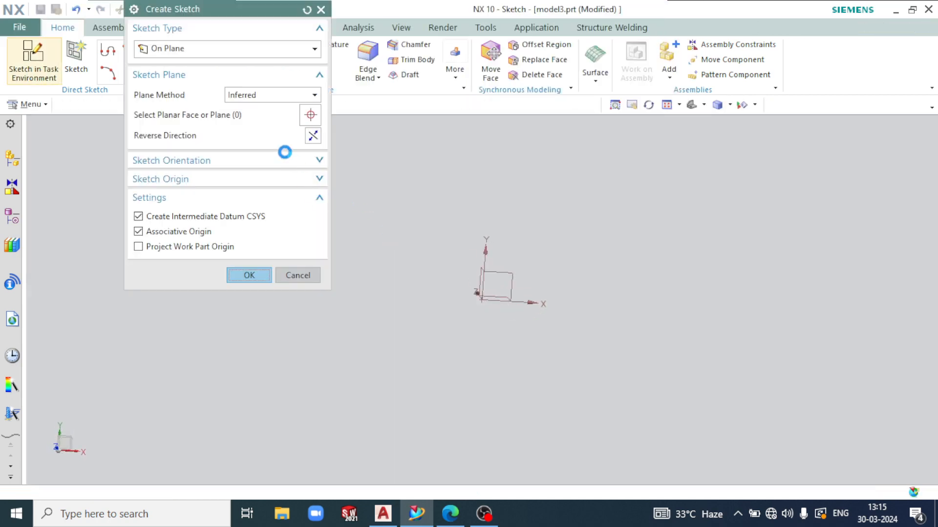
{"action": "left_click", "coordinate": [212, 81]}
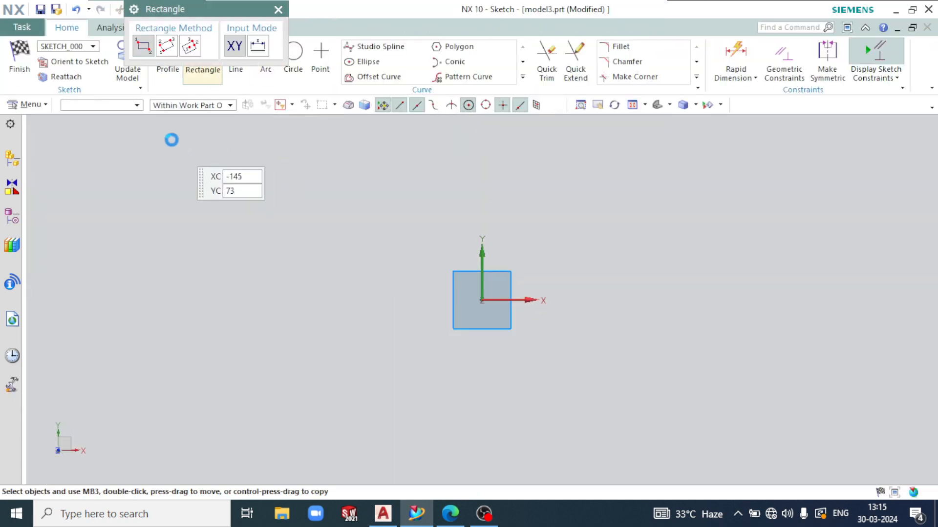
- Draw a rectangle from its center at the sketch origin and finish the sketch
{"action": "left_click", "coordinate": [190, 46]}
{"action": "left_click", "coordinate": [481, 300]}
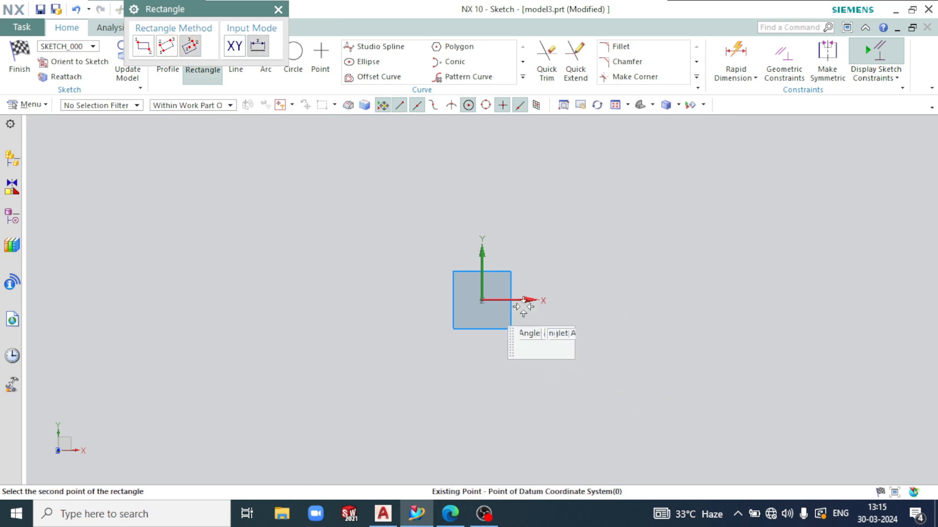
{"action": "left_click", "coordinate": [604, 389]}
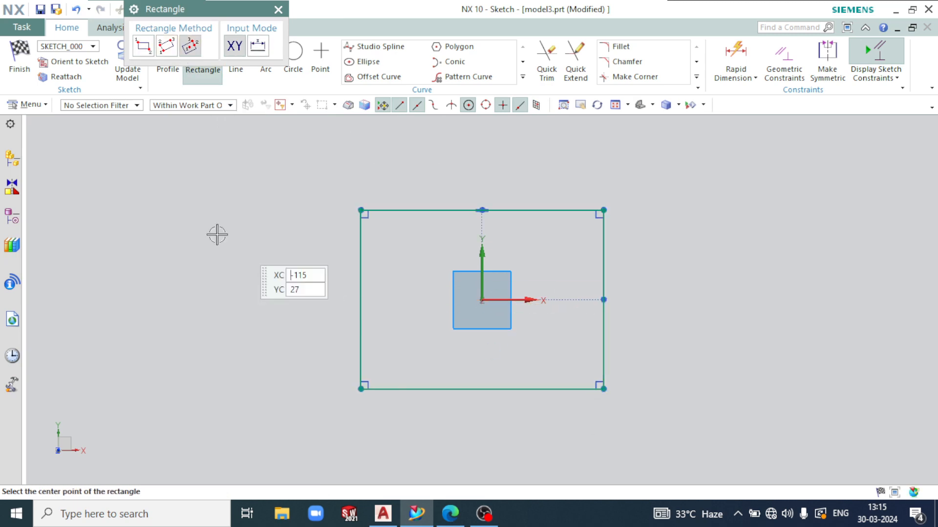
{"action": "left_click", "coordinate": [19, 59]}
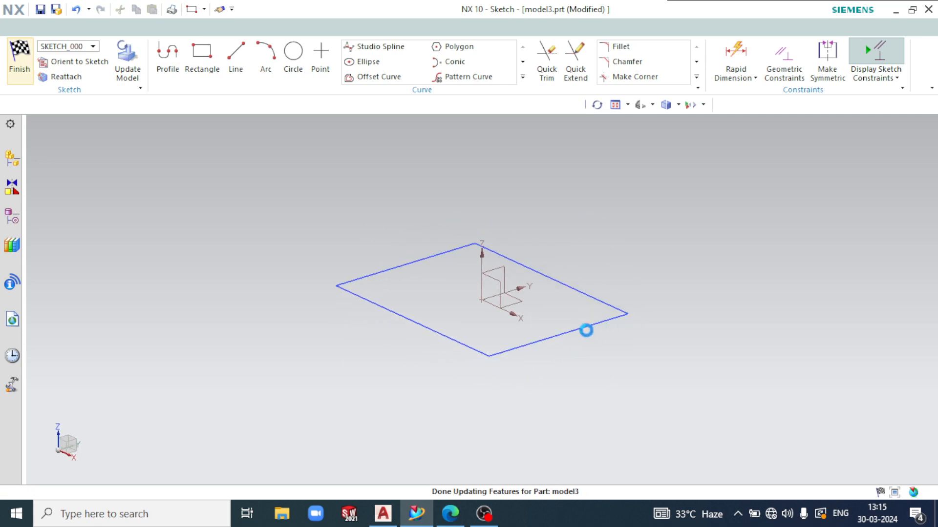
- Extrude the rectangle sketch upward into a solid block
{"action": "left_click", "coordinate": [570, 331]}
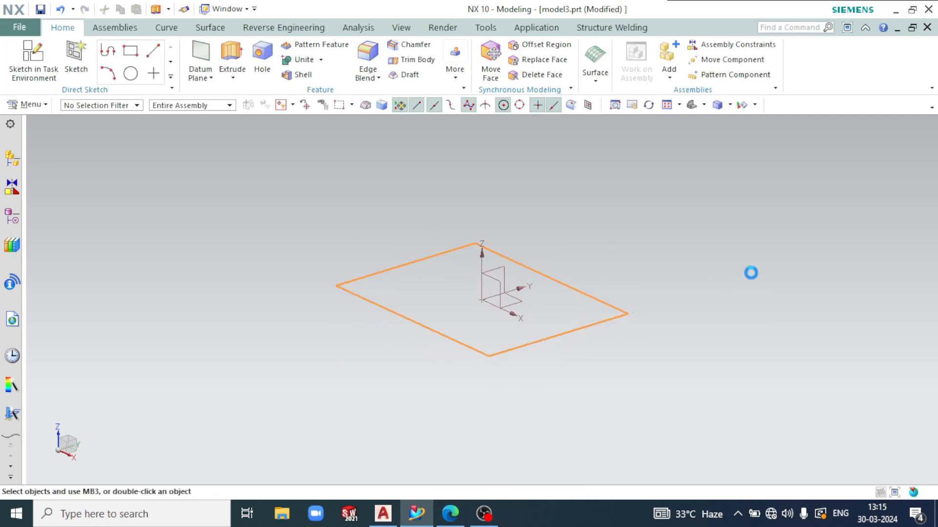
{"action": "left_click", "coordinate": [219, 486]}
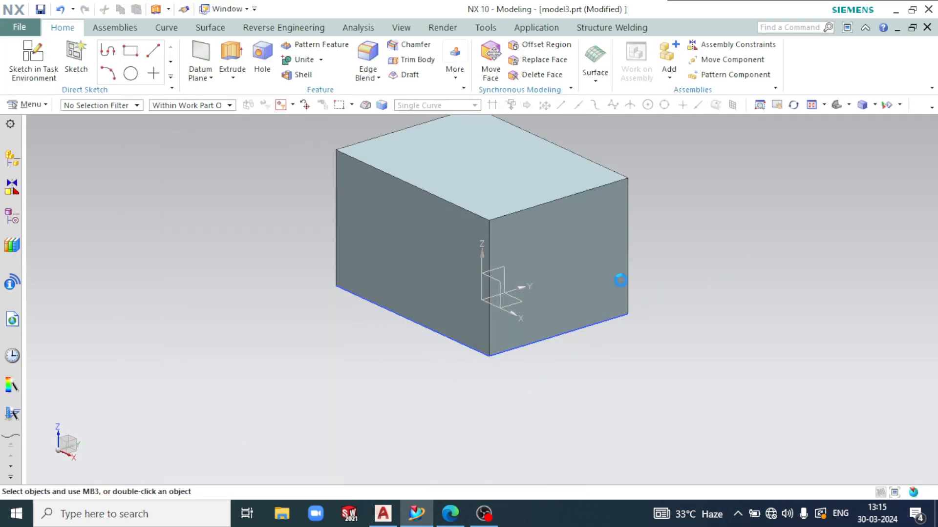
{"action": "middle_click_drag", "start_coordinate": [620, 280], "coordinate": [711, 251]}
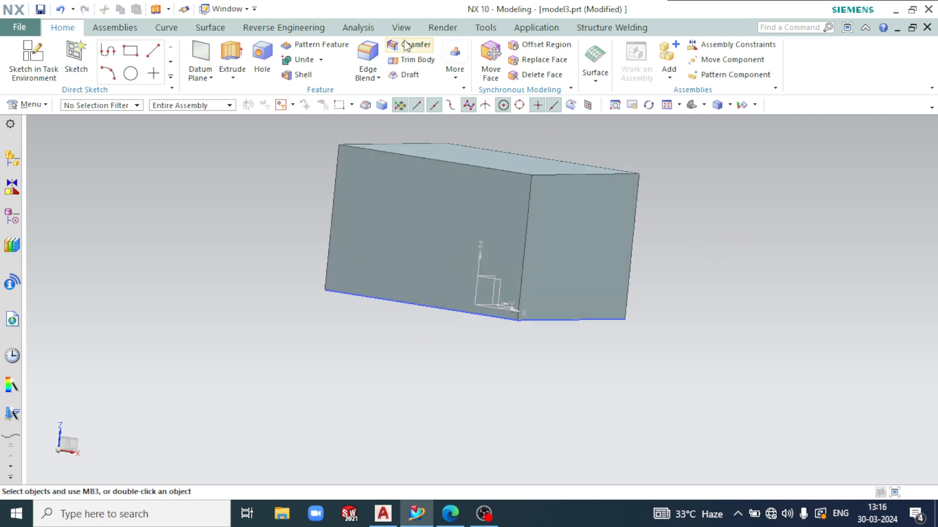
- Start a Shell on the block, piercing its long front face with a 5 mm thickness, and expand the shell options
{"action": "left_click", "coordinate": [300, 75]}
{"action": "left_click", "coordinate": [495, 215]}
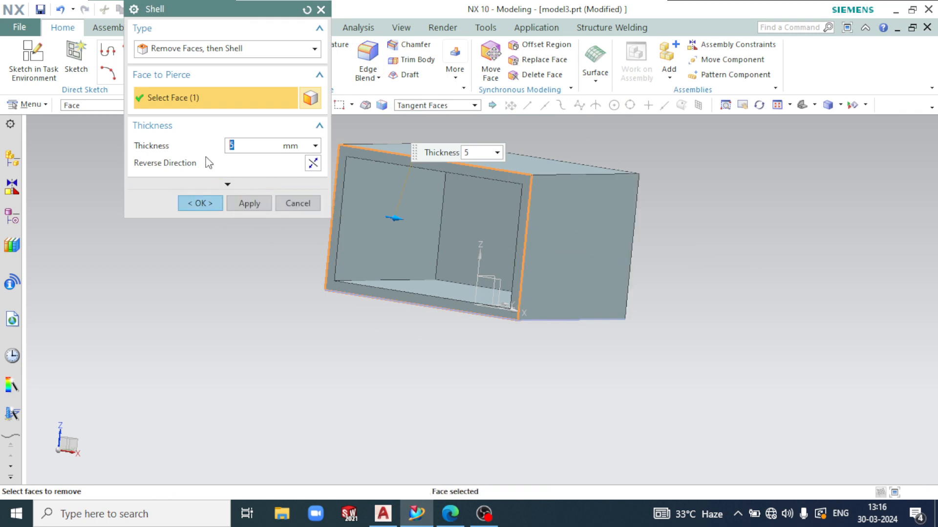
{"action": "left_click", "coordinate": [227, 184]}
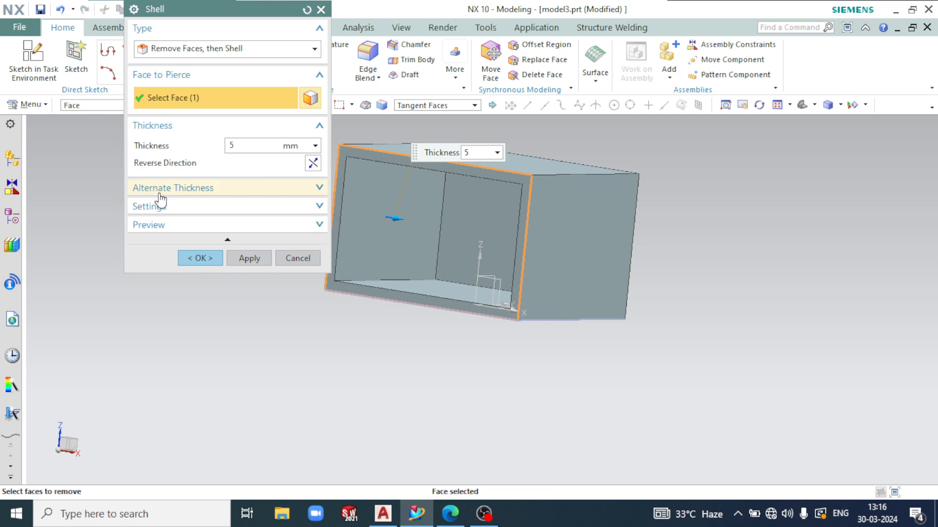
- Give the block's right side face an alternate shell thickness of 10 mm
{"action": "left_click", "coordinate": [161, 189]}
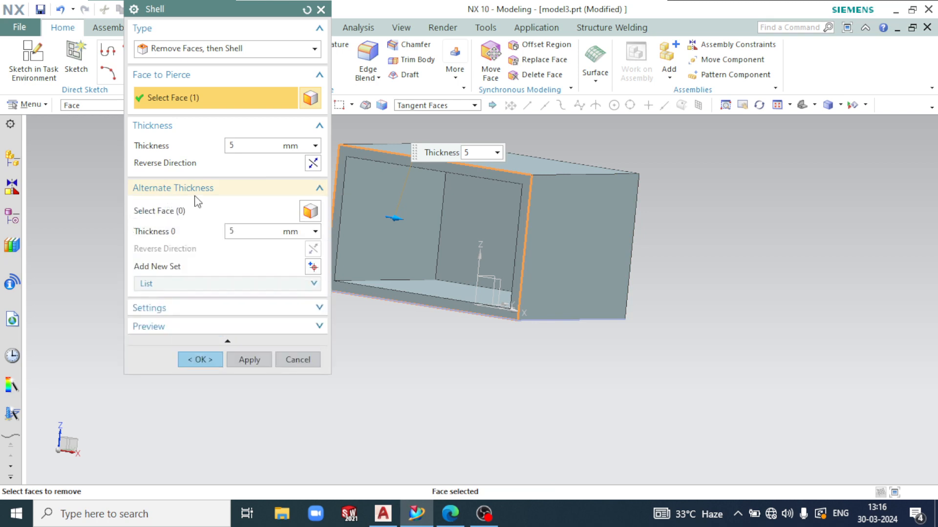
{"action": "left_click", "coordinate": [163, 212]}
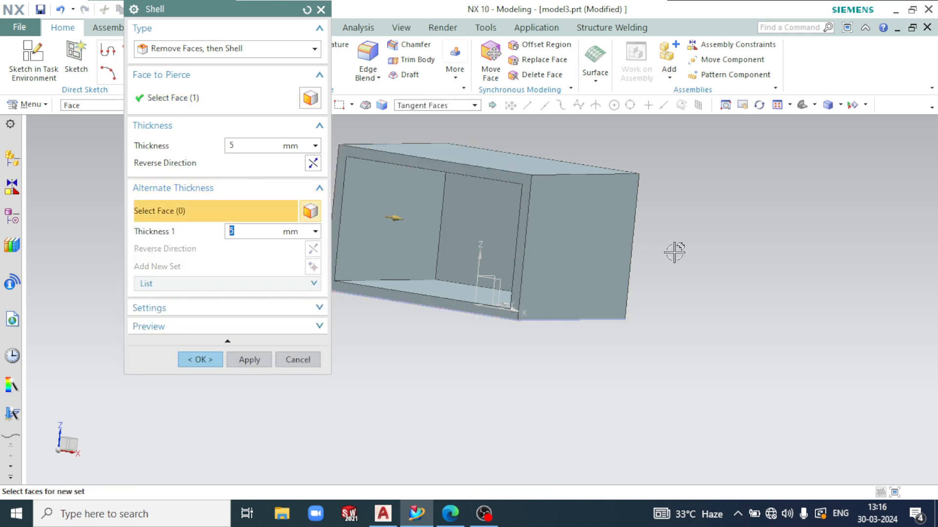
{"action": "left_click", "coordinate": [584, 242]}
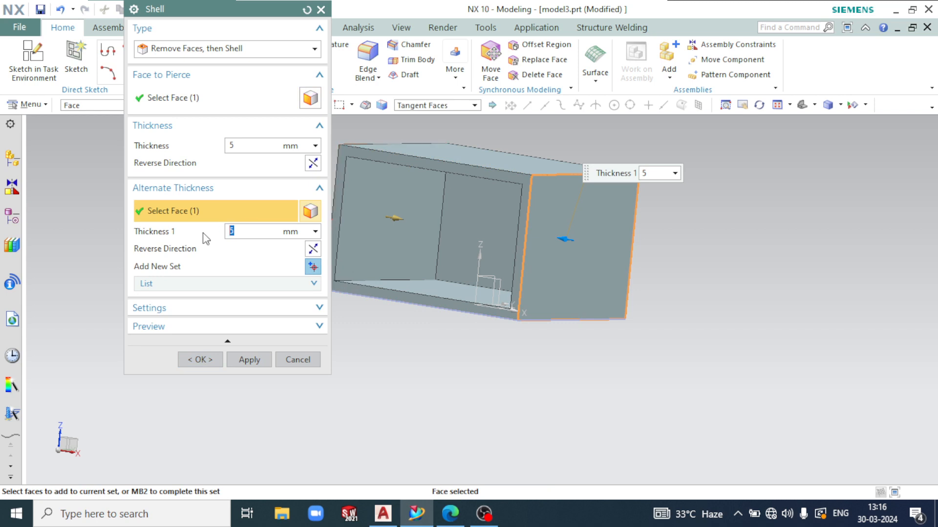
{"action": "type", "text": "10"}
{"action": "key", "text": "Return"}
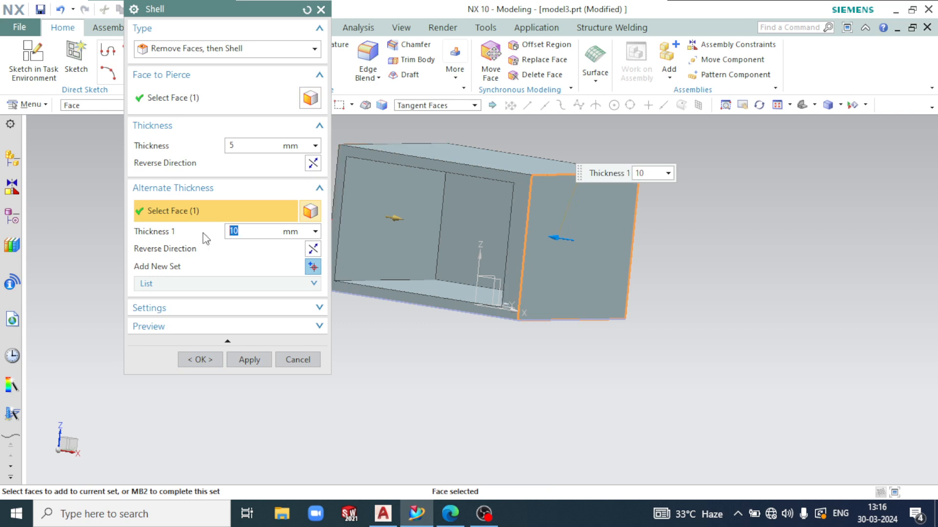
- Add the block's top face to the 10 mm alternate thickness set and remove it again
{"action": "middle_click_drag", "start_coordinate": [537, 229], "coordinate": [547, 160]}
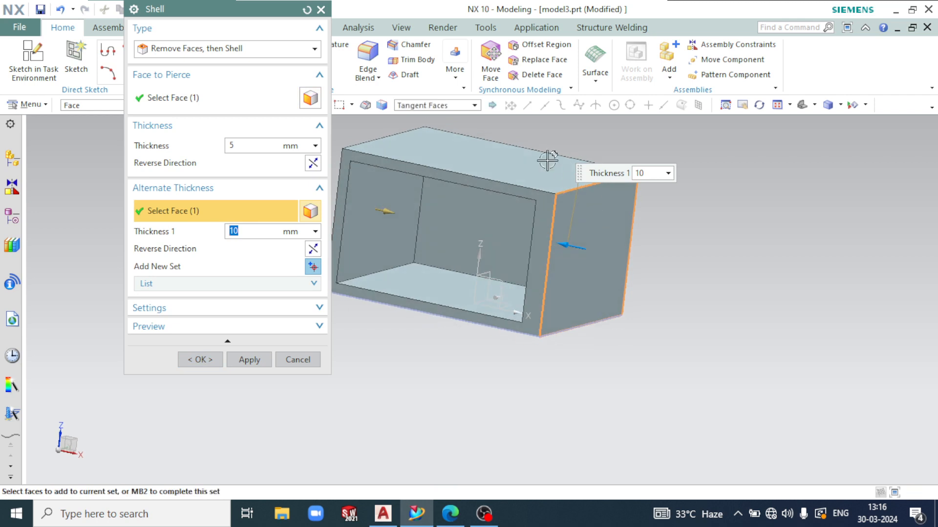
{"action": "left_click", "coordinate": [481, 164]}
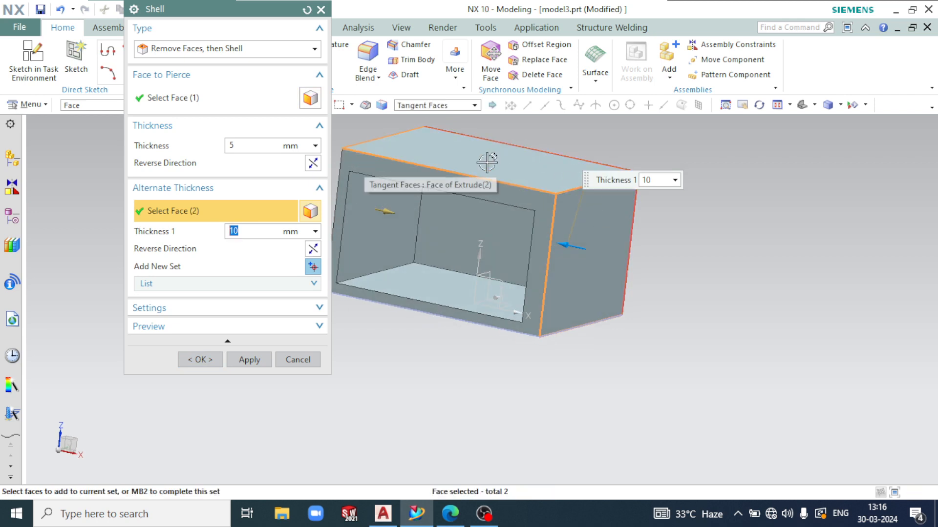
{"action": "left_click", "coordinate": [486, 163]}
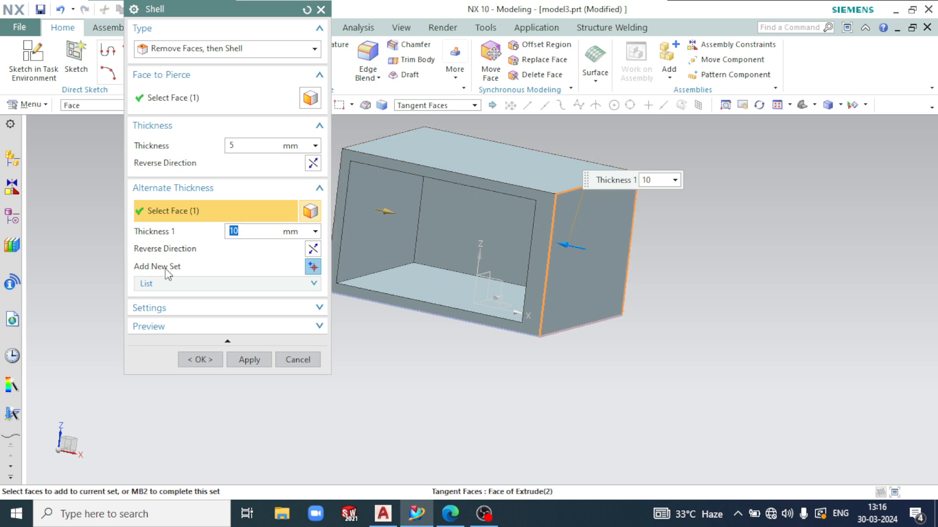
- Add a new alternate thickness set for the block's top face with a thickness of 15 mm
{"action": "left_click", "coordinate": [313, 268]}
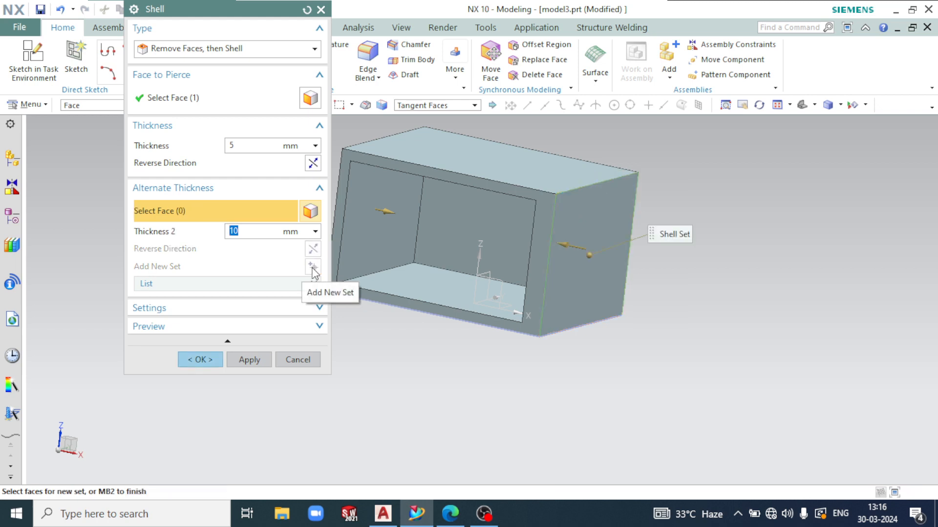
{"action": "left_click", "coordinate": [479, 158]}
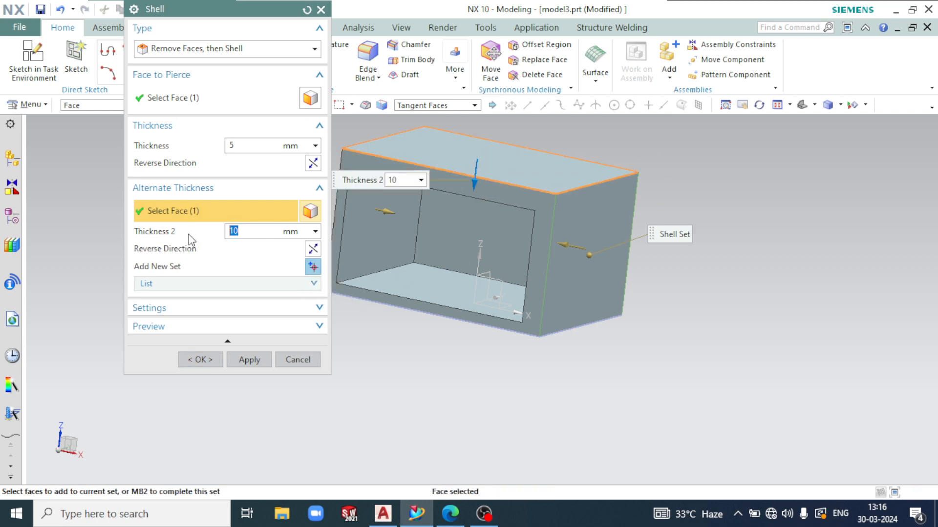
{"action": "type", "text": "15"}
{"action": "key", "text": "Return"}
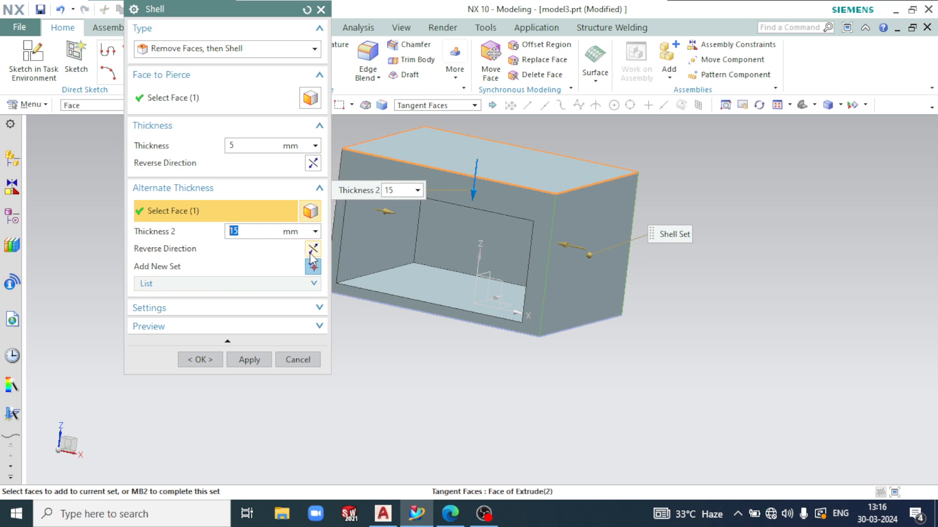
- Add a third alternate thickness set to the shell containing the block's left side face
{"action": "middle_click_drag", "start_coordinate": [402, 235], "coordinate": [494, 152]}
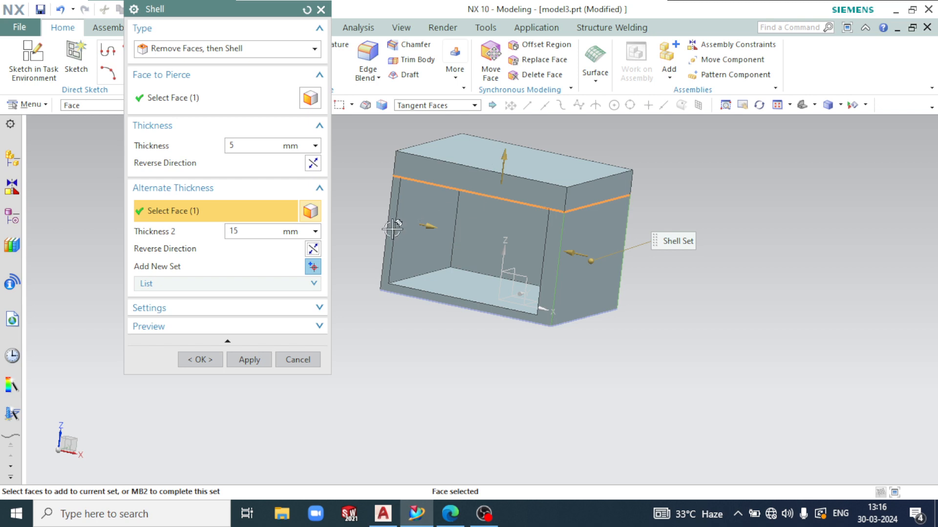
{"action": "left_click", "coordinate": [313, 267]}
{"action": "middle_click_drag", "start_coordinate": [481, 203], "coordinate": [494, 197]}
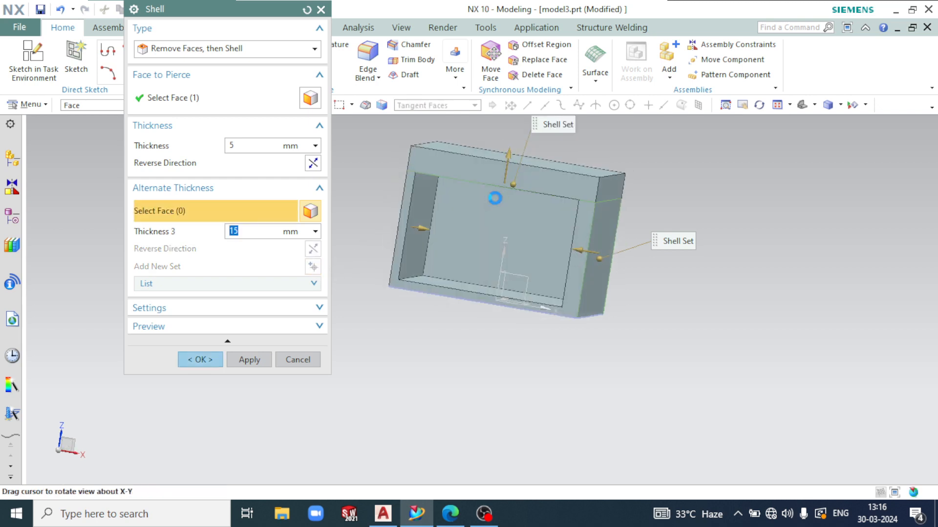
{"action": "left_click", "coordinate": [426, 210]}
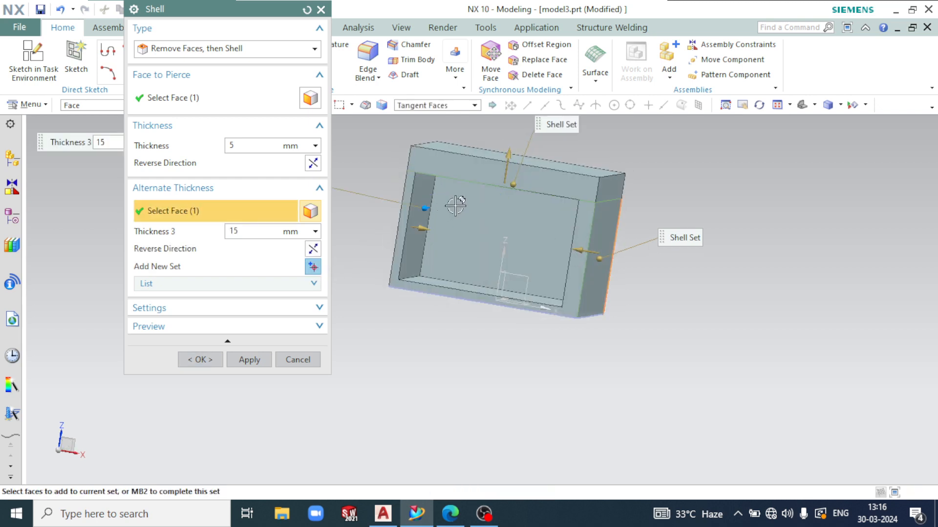
{"action": "middle_click", "coordinate": [442, 210]}
{"action": "left_click", "coordinate": [425, 212]}
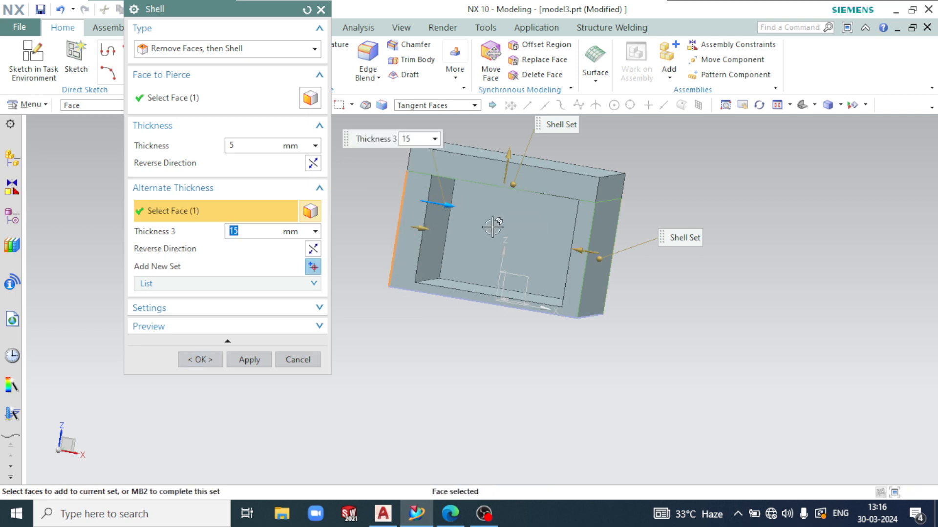
{"action": "middle_click_drag", "start_coordinate": [496, 224], "coordinate": [496, 226]}
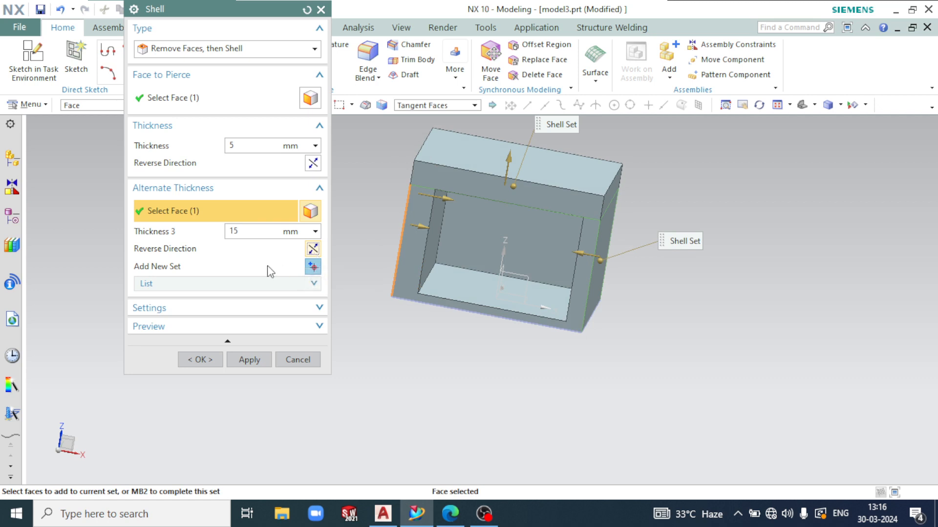
- Set the left side face's alternate thickness to 2 mm and apply the shell
{"action": "left_click", "coordinate": [244, 231]}
{"action": "type", "text": "2"}
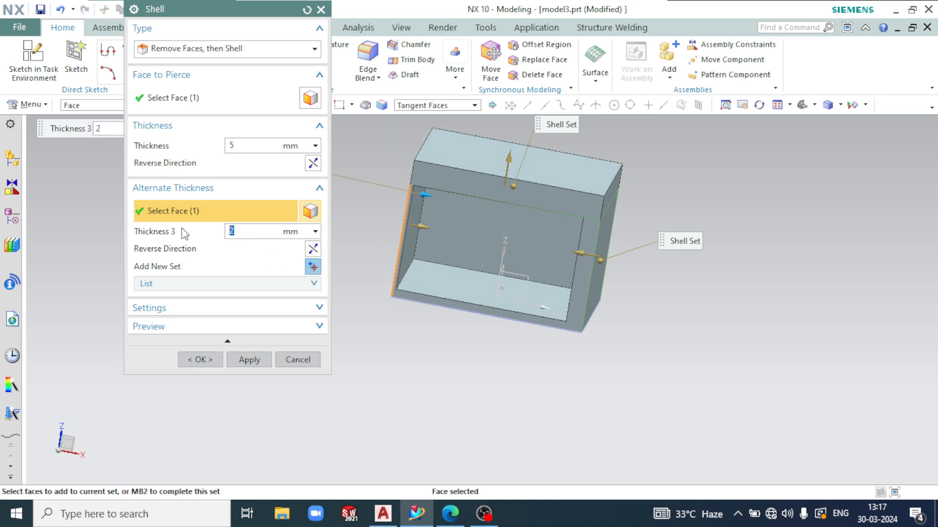
{"action": "left_click", "coordinate": [247, 360]}
{"action": "mouse_move", "coordinate": [716, 251]}
{"action": "middle_mouse_down"}
{"action": "mouse_move", "coordinate": [704, 209]}
{"action": "mouse_move", "coordinate": [701, 244]}
{"action": "middle_mouse_up"}
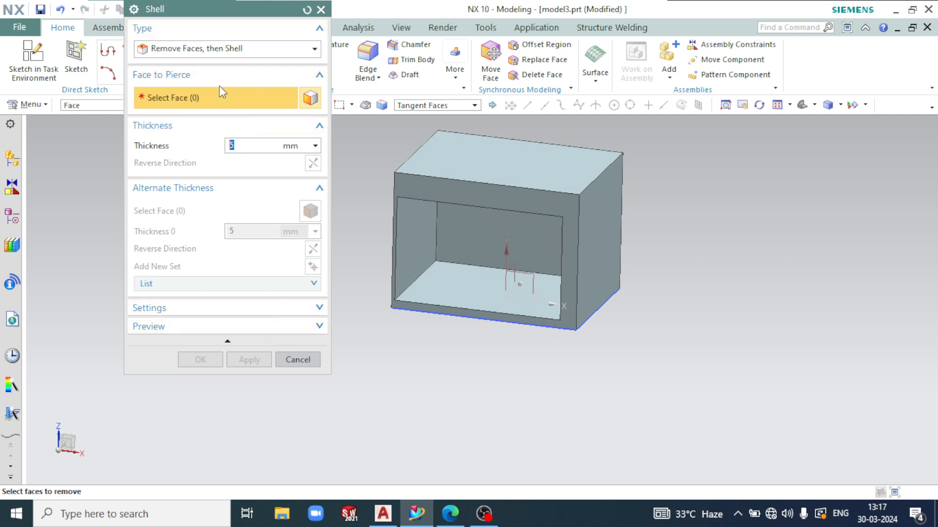
{"action": "left_click", "coordinate": [202, 51]}
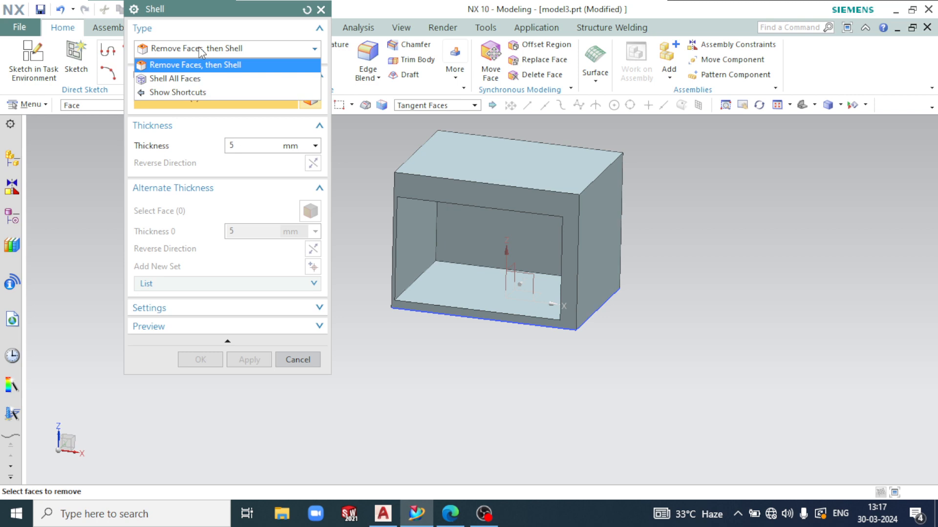
{"action": "left_click", "coordinate": [202, 77]}
{"action": "key", "text": "Escape"}
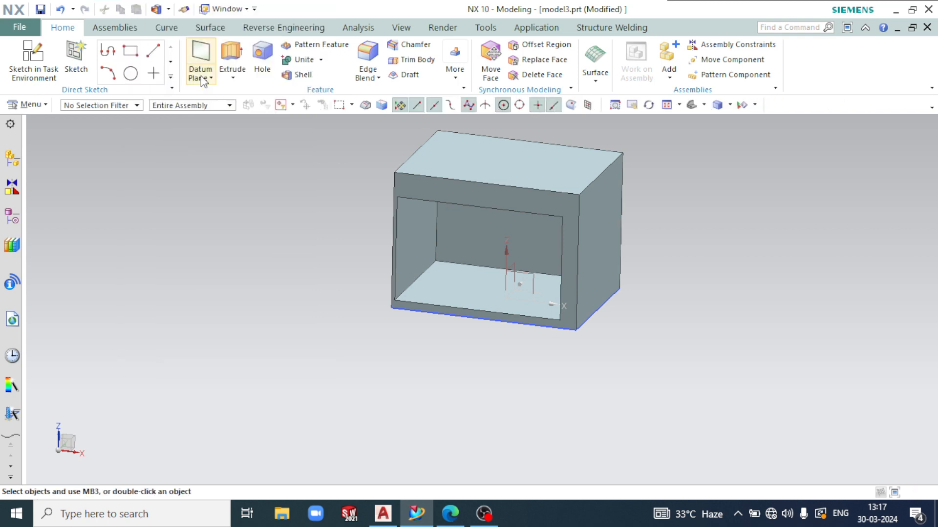
- Preview a one-plane section through the solid block, try the Y and Z plane orientations, and cancel the section
{"action": "mouse_move", "coordinate": [323, 252]}
{"action": "middle_mouse_down"}
{"action": "mouse_move", "coordinate": [367, 245]}
{"action": "mouse_move", "coordinate": [329, 243]}
{"action": "middle_mouse_up"}
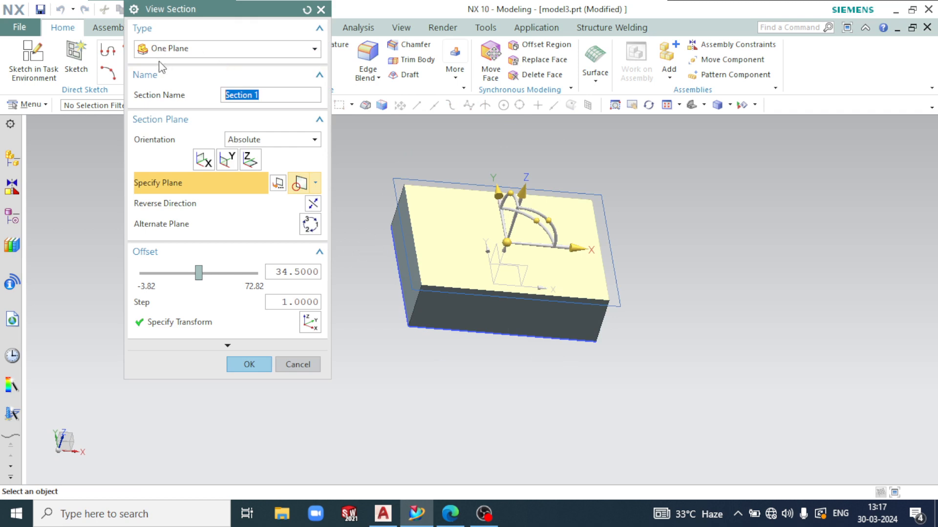
{"action": "left_click", "coordinate": [296, 363]}
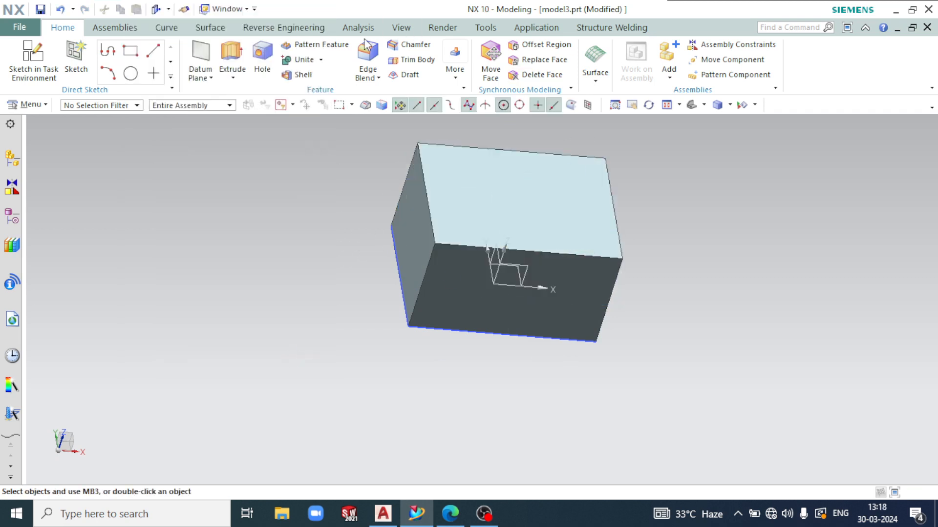
{"action": "left_click", "coordinate": [401, 28]}
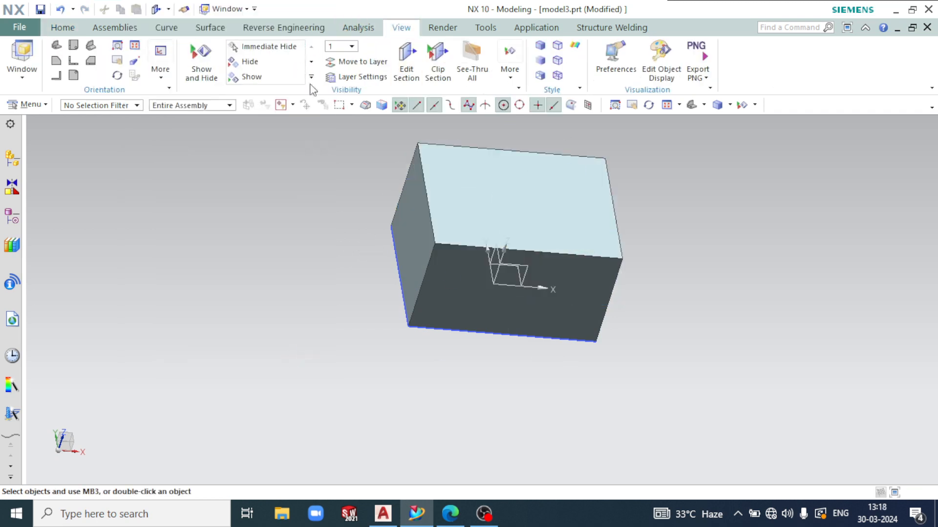
{"action": "left_click", "coordinate": [402, 72]}
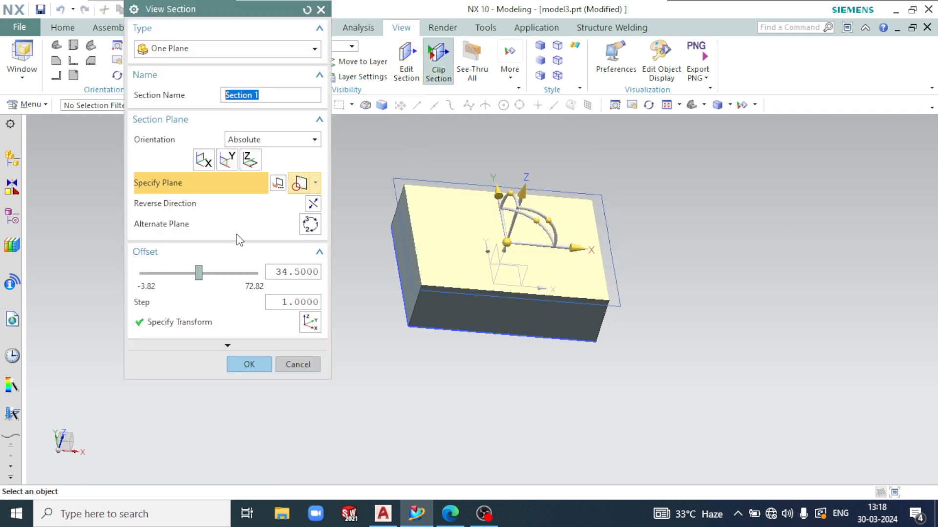
{"action": "left_click", "coordinate": [227, 160]}
{"action": "left_click", "coordinate": [250, 159]}
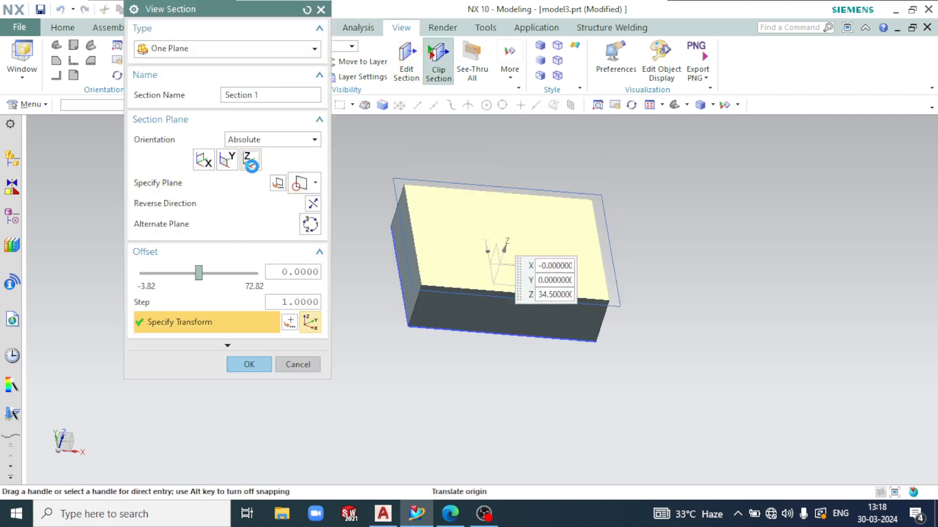
{"action": "left_click", "coordinate": [300, 366]}
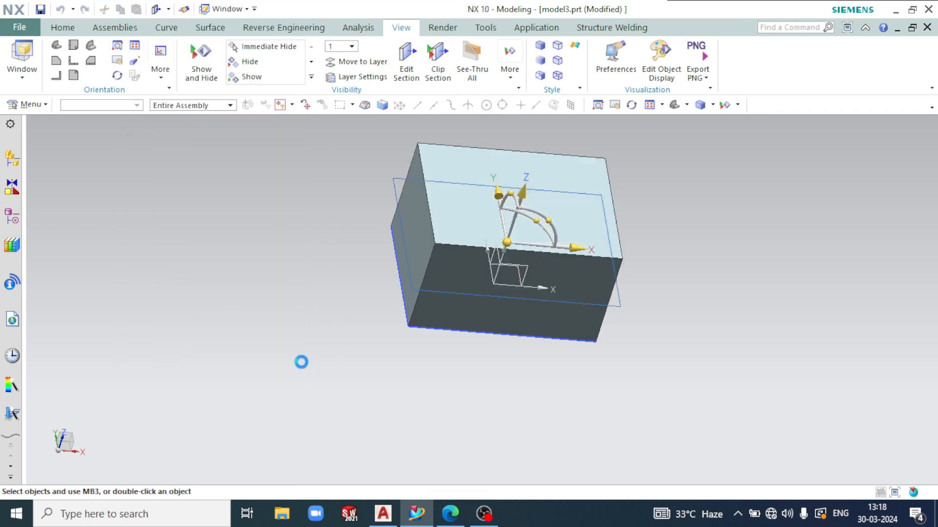
- Shell the whole block with the Shell All Faces type and a 5 mm wall thickness
{"action": "left_click", "coordinate": [65, 29]}
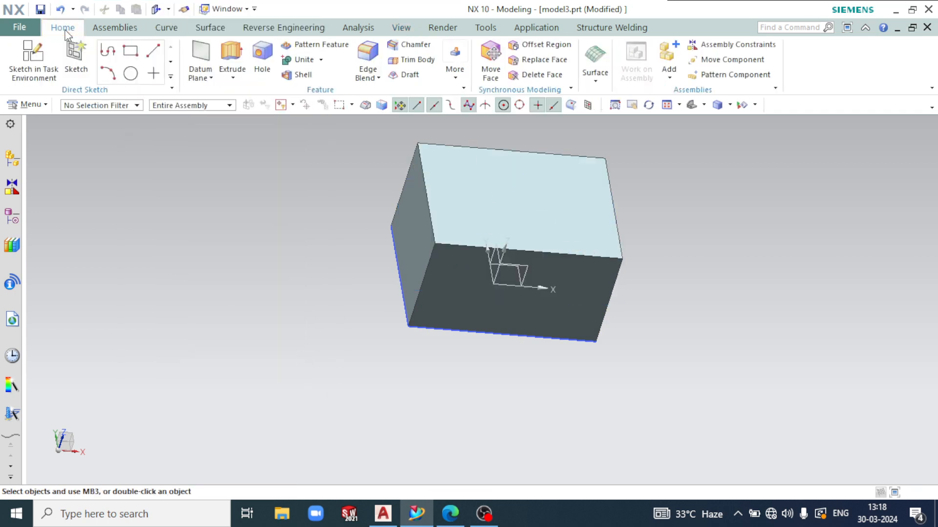
{"action": "left_click", "coordinate": [311, 77]}
{"action": "left_click", "coordinate": [235, 53]}
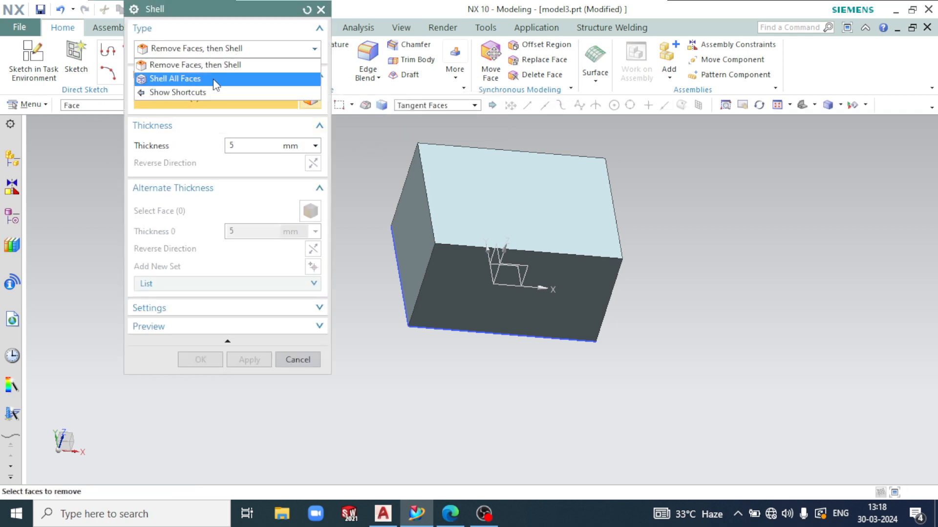
{"action": "left_click", "coordinate": [215, 79]}
{"action": "left_click", "coordinate": [503, 232]}
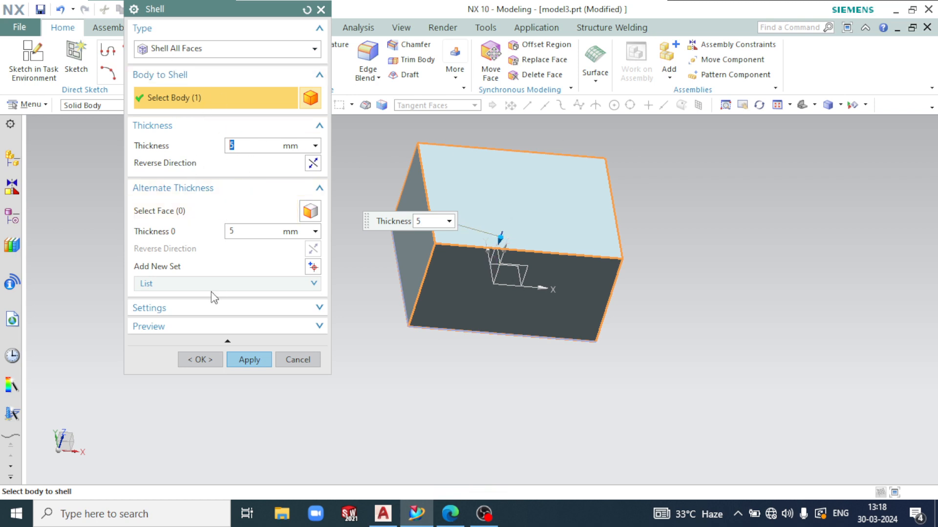
{"action": "left_click", "coordinate": [197, 362]}
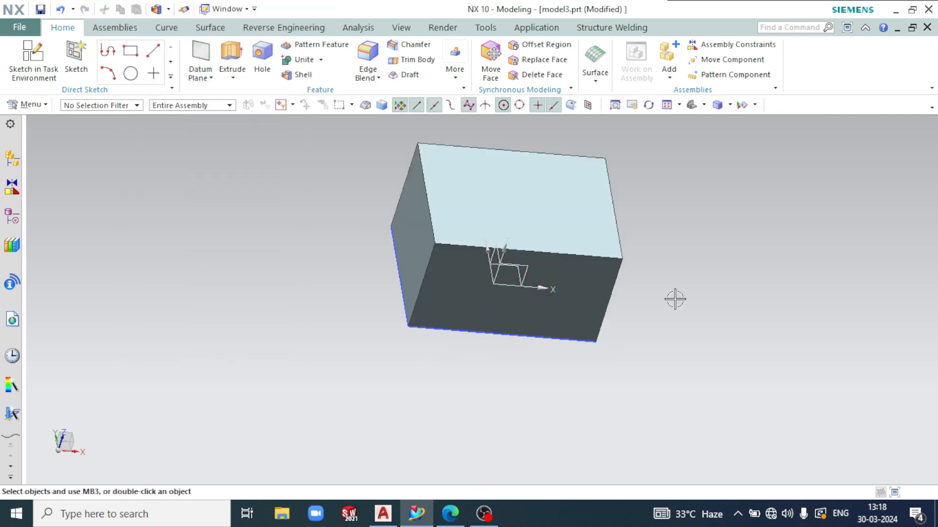
- Clip the closed block with a one-plane section to examine its hollow interior, and undo the section
{"action": "left_click", "coordinate": [403, 29]}
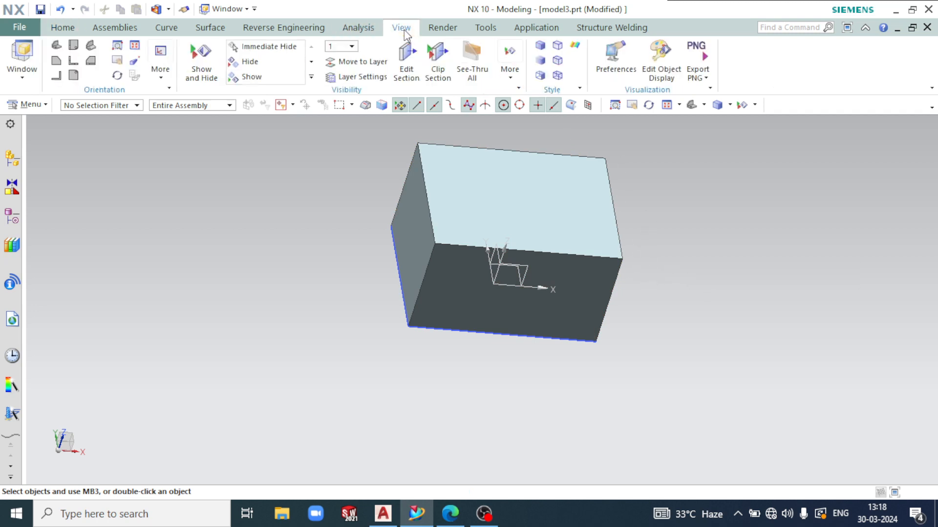
{"action": "left_click", "coordinate": [405, 78]}
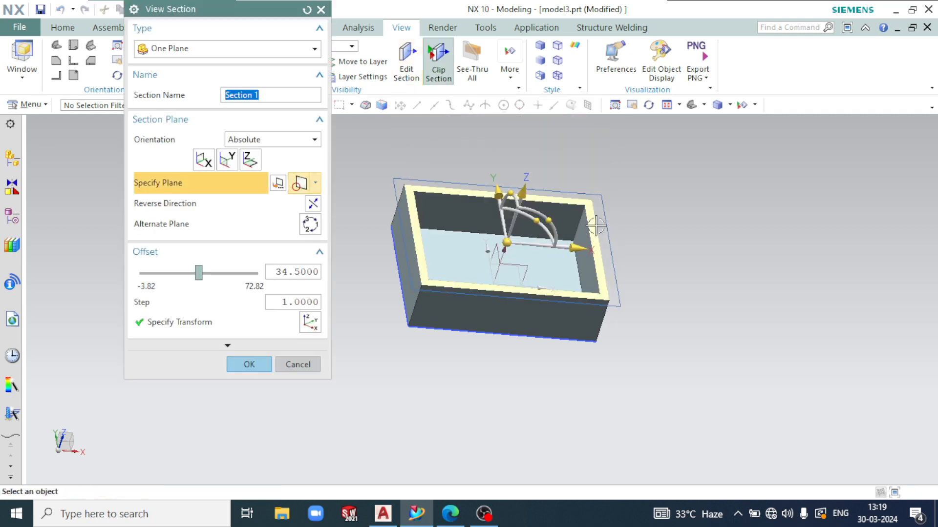
{"action": "middle_click_drag", "start_coordinate": [592, 229], "coordinate": [546, 255]}
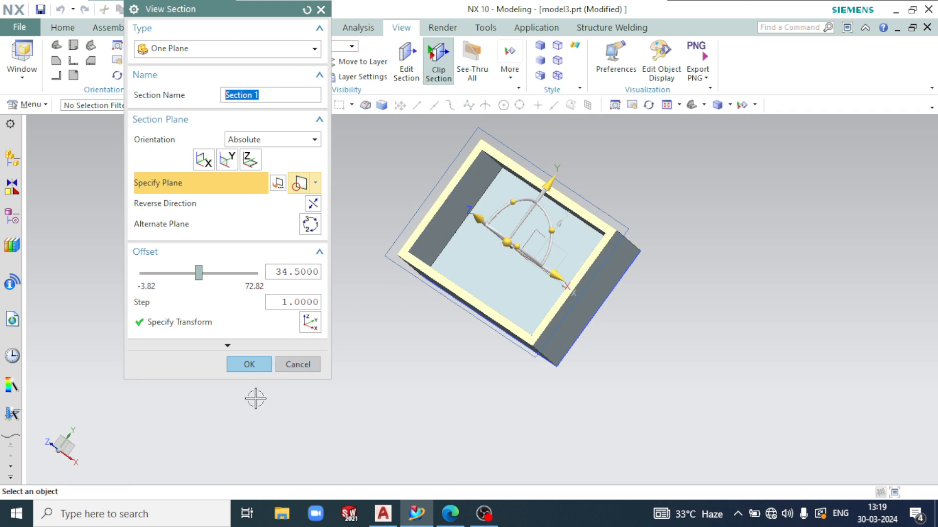
{"action": "left_click", "coordinate": [249, 364]}
{"action": "middle_click_drag", "start_coordinate": [630, 249], "coordinate": [666, 224]}
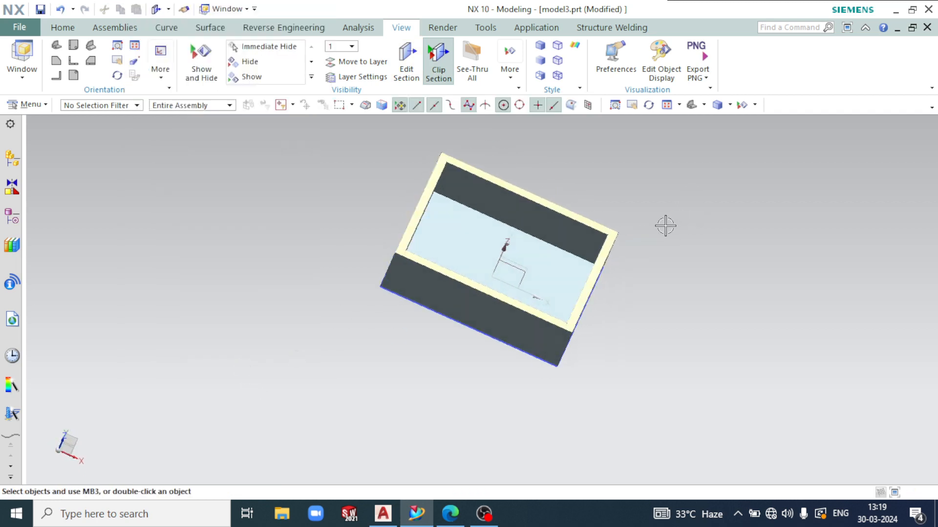
{"action": "key", "text": "ctrl+z"}
{"action": "middle_click_drag", "start_coordinate": [741, 262], "coordinate": [735, 236]}
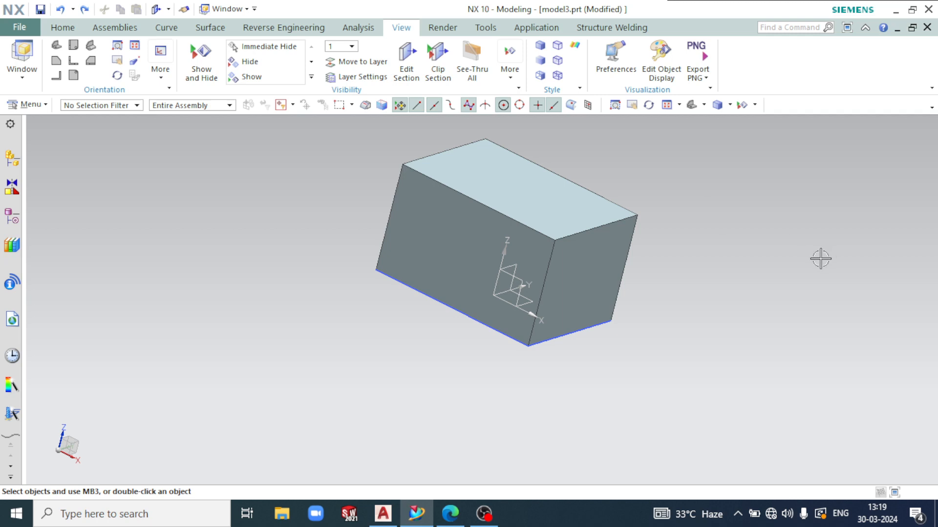
{"action": "middle_click_drag", "start_coordinate": [730, 335], "coordinate": [684, 281]}
{"action": "left_click", "coordinate": [523, 28]}
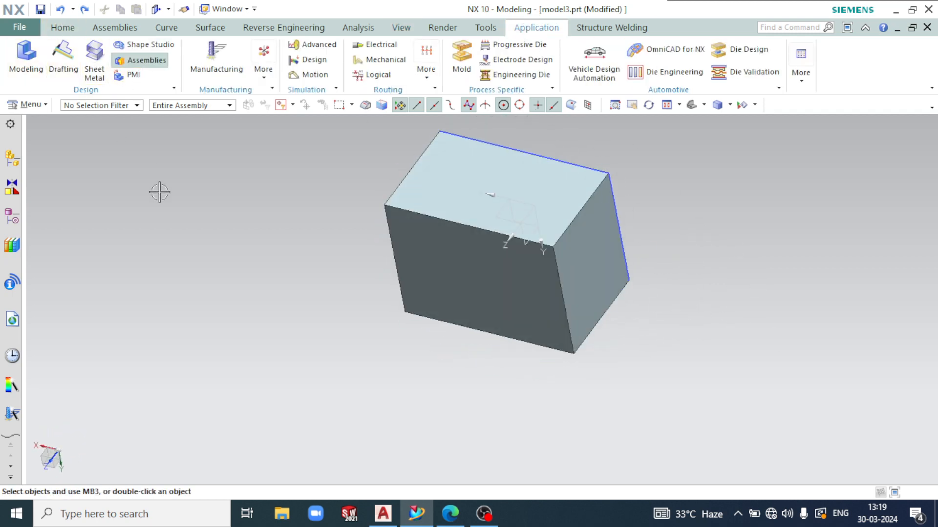
{"action": "left_click", "coordinate": [63, 29]}
{"action": "left_click", "coordinate": [203, 225]}
{"action": "middle_click_drag", "start_coordinate": [389, 245], "coordinate": [352, 323]}
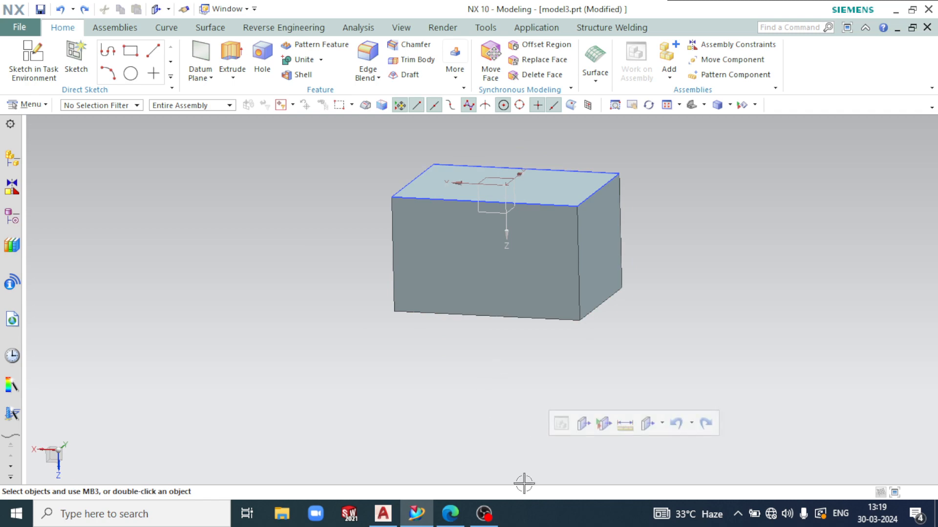
{"action": "left_click", "coordinate": [483, 514]}
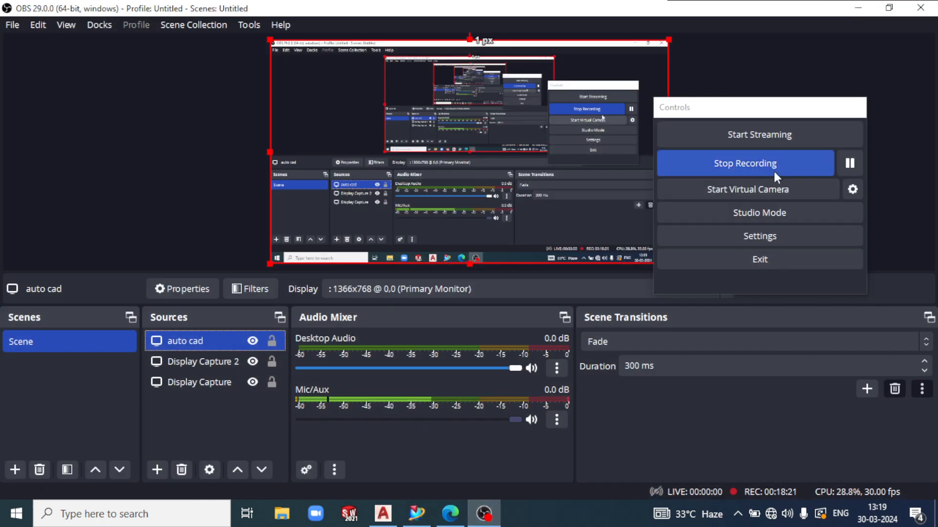